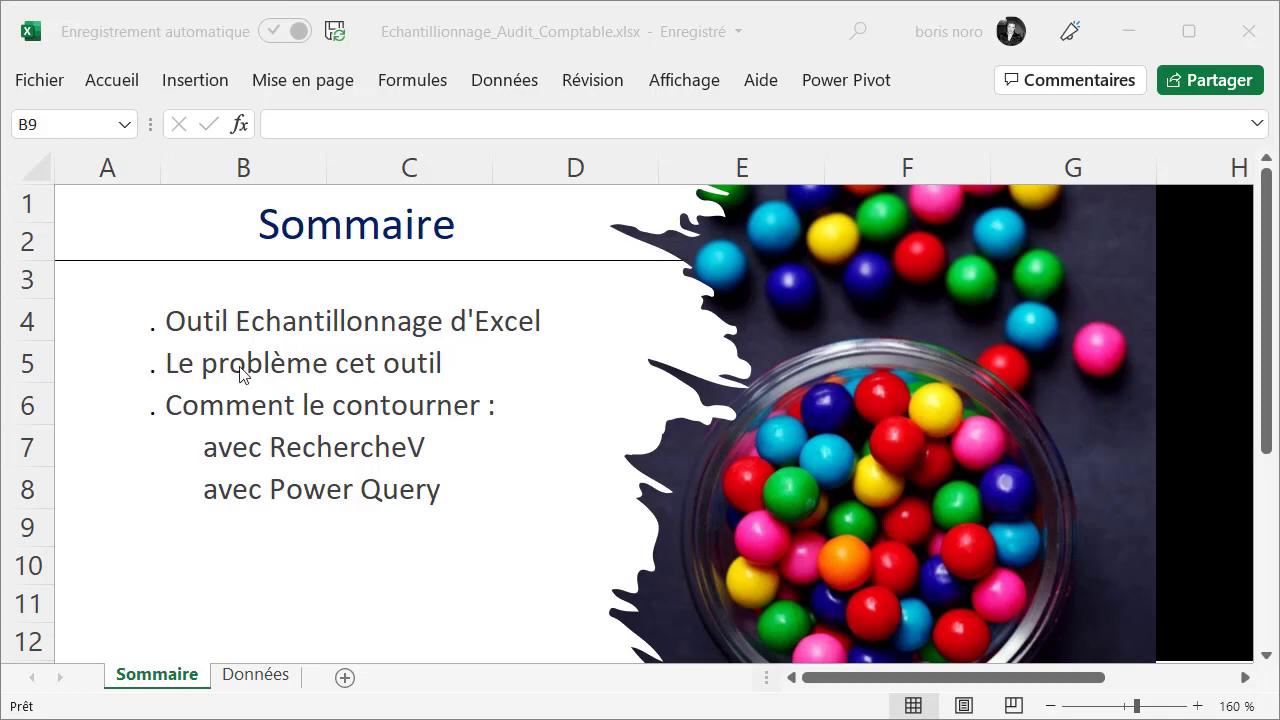
# Step: Highlight the three topics of the summary outline in turn, then clear the selection
pyautogui.moveTo(241, 325); pyautogui.dragTo(600, 325)
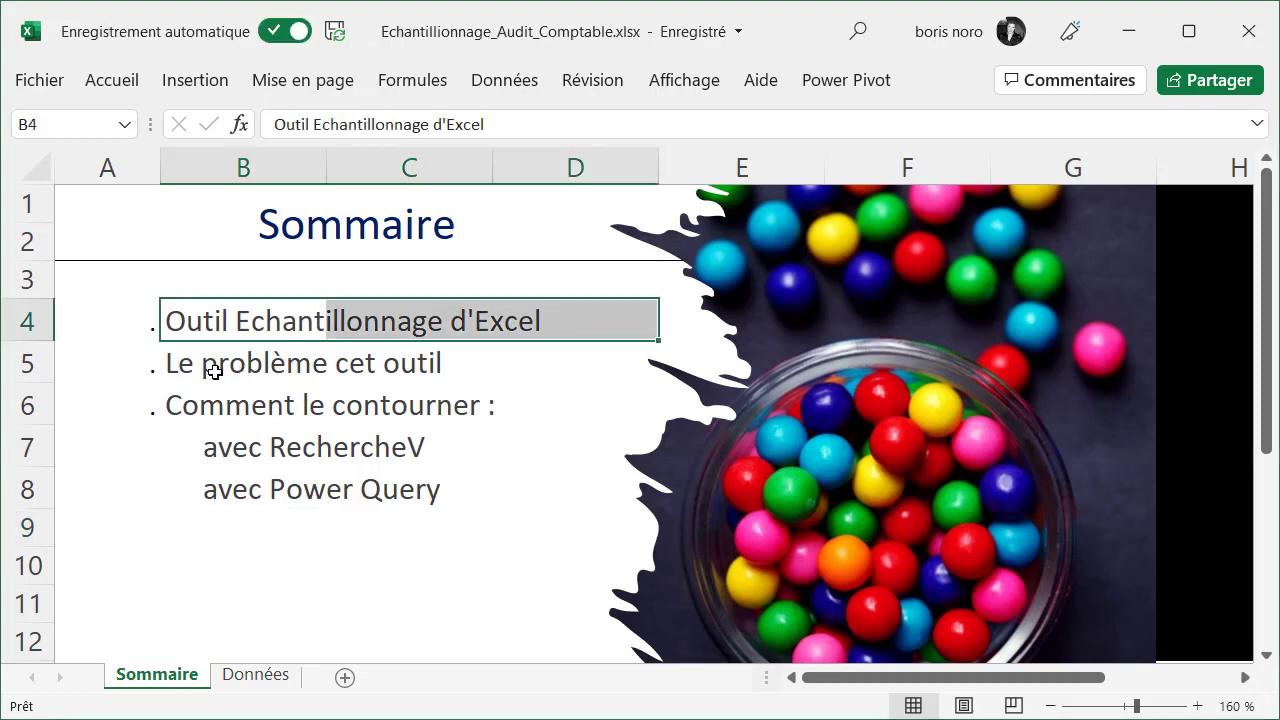
pyautogui.moveTo(193, 368); pyautogui.dragTo(458, 364)
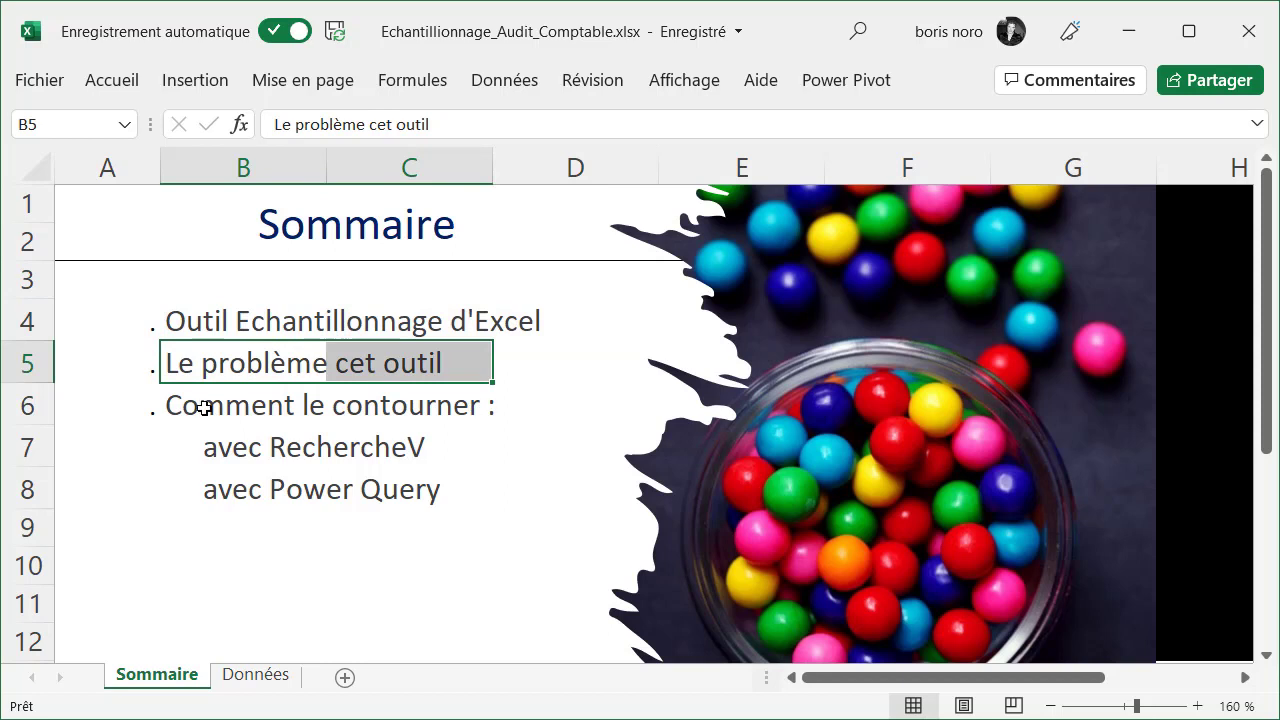
pyautogui.moveTo(204, 408); pyautogui.dragTo(440, 405)
pyautogui.click(530, 604)
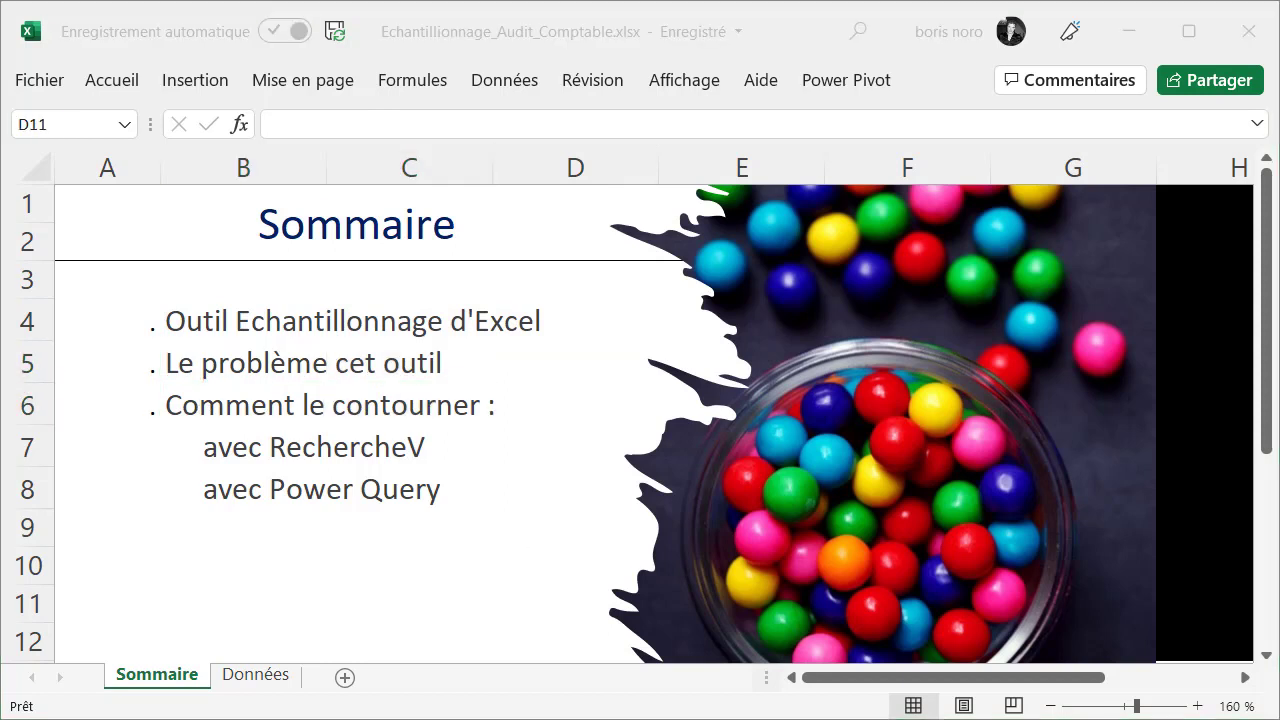
# Step: On the Données sheet, check the invoice table runs from invoice 896 down to row 1001
pyautogui.click(280, 678)
pyautogui.click(280, 678)
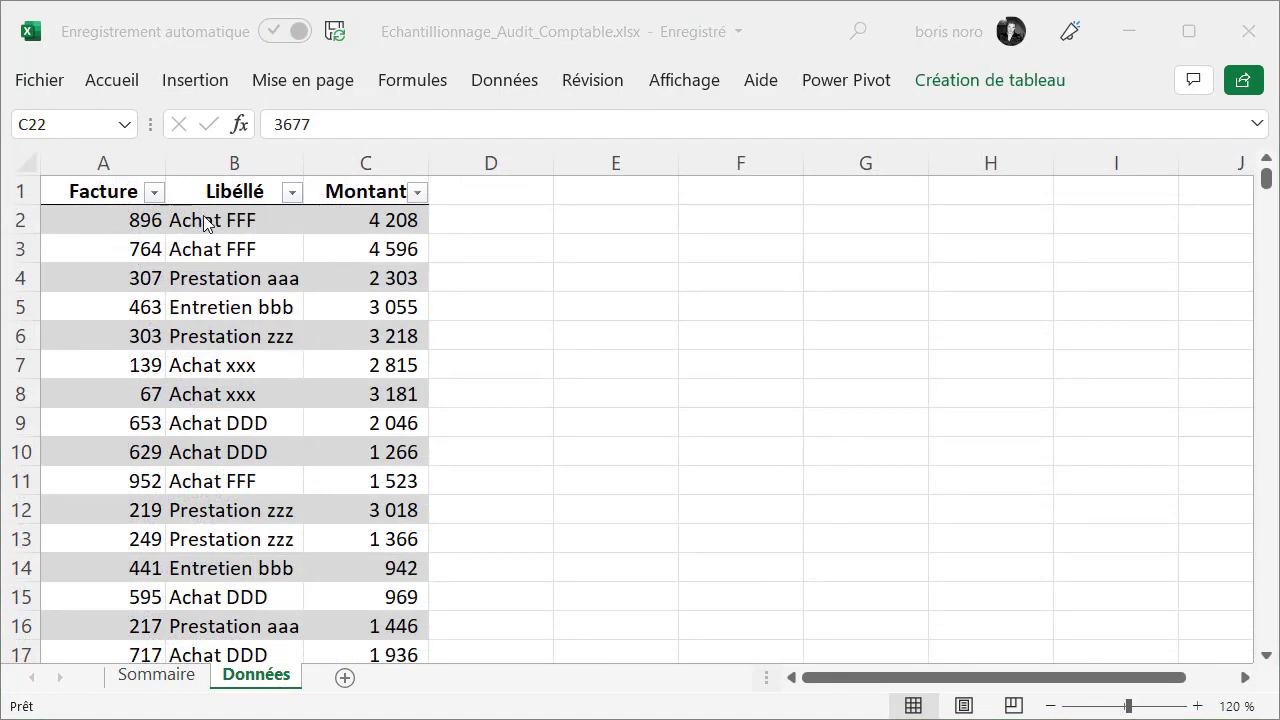
pyautogui.click(110, 216)
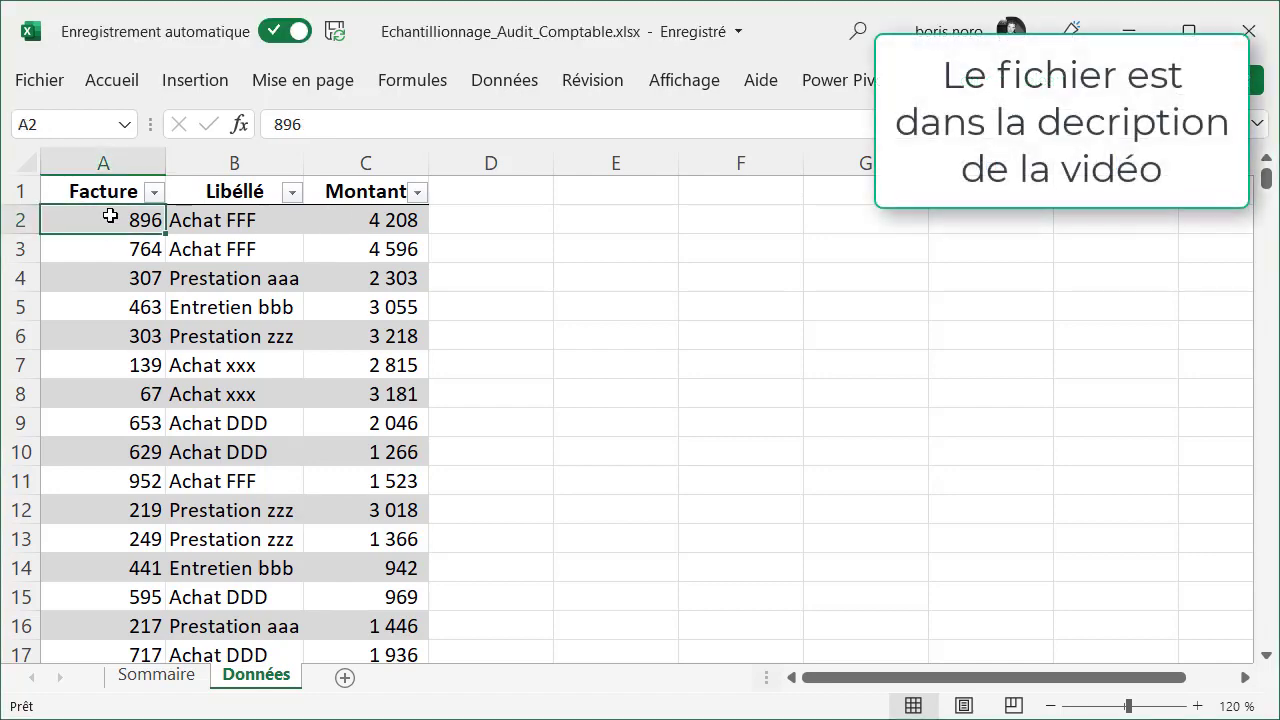
pyautogui.hotkey('ctrl', 'Down')
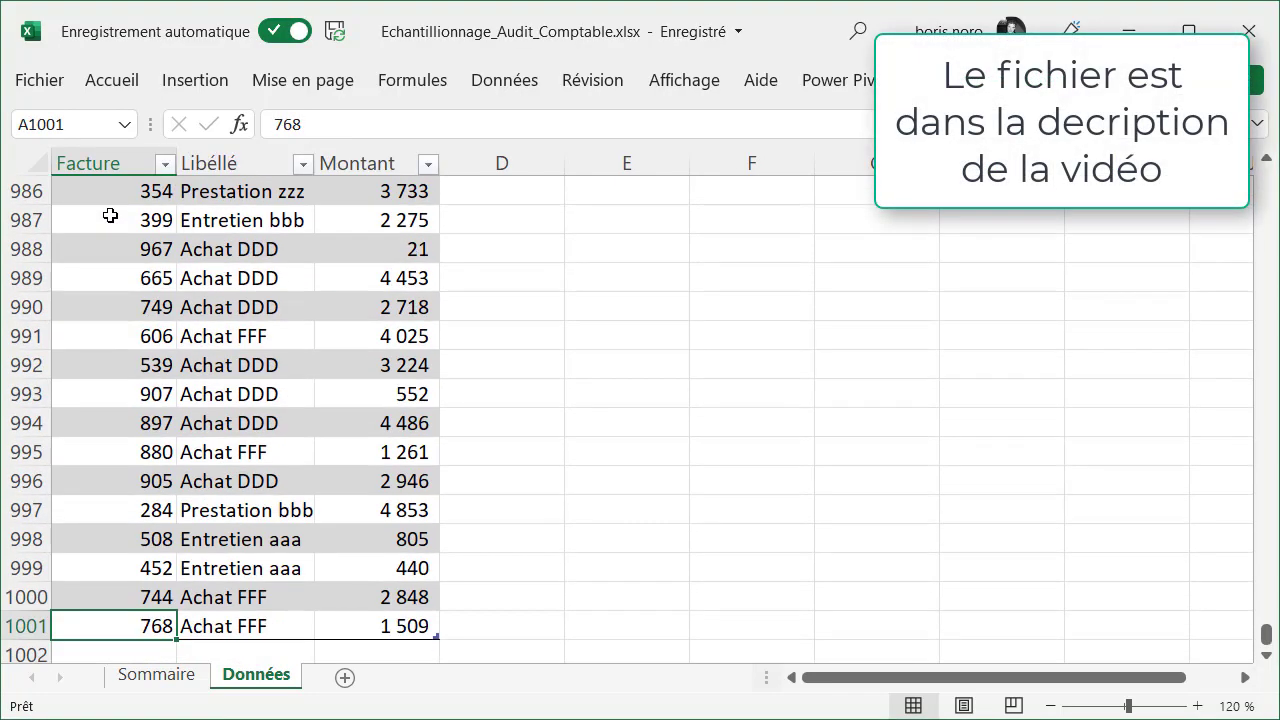
pyautogui.hotkey('ctrl', 'Up')
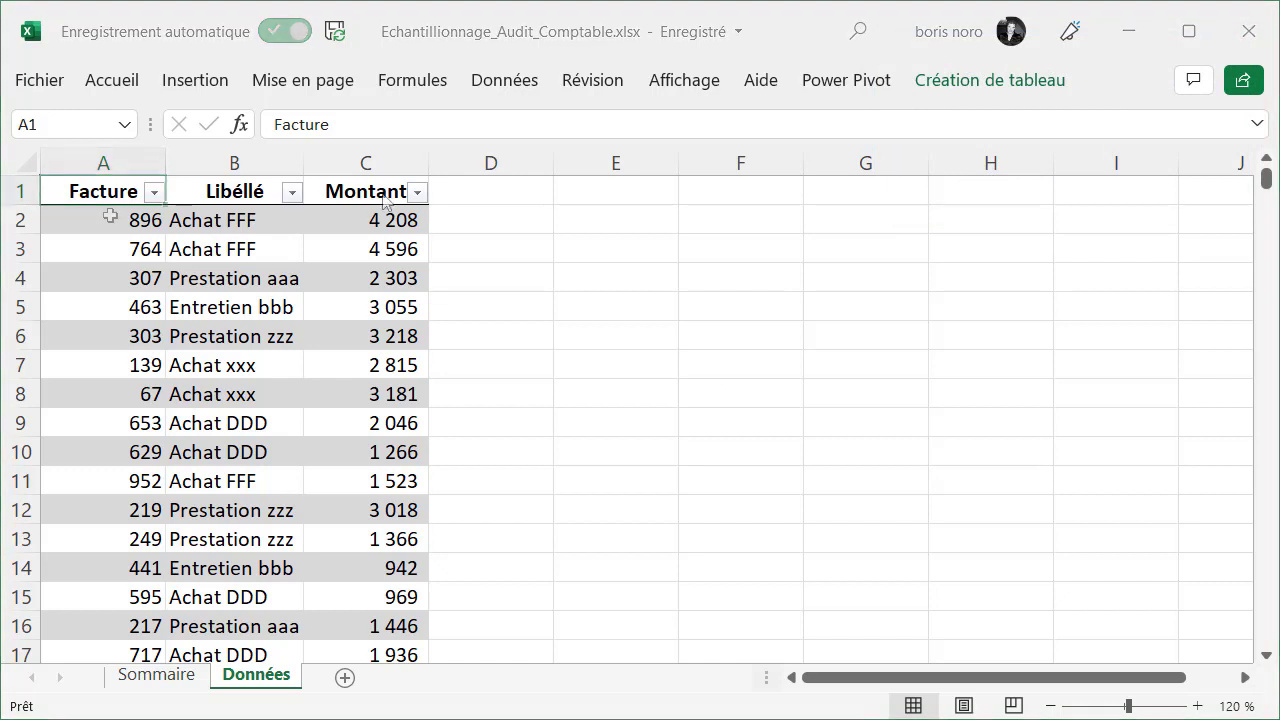
pyautogui.click(495, 90)
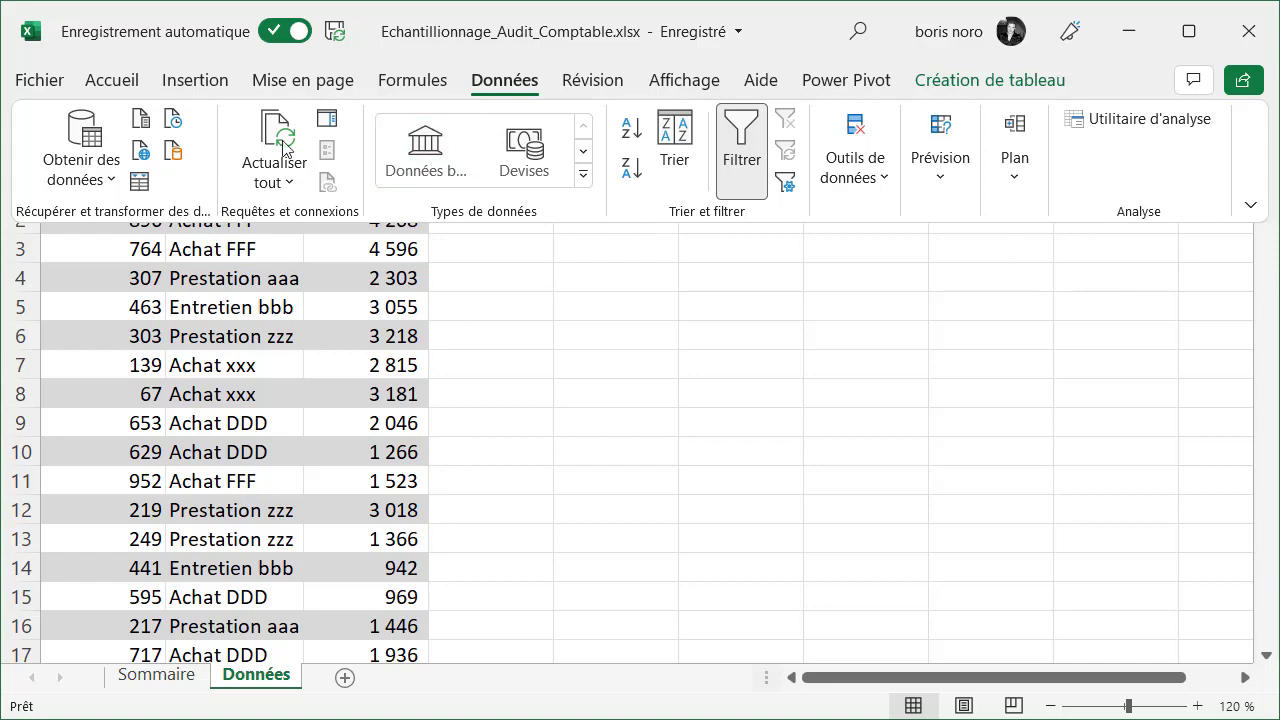
# Step: Enable the Analysis ToolPak in Excel Options > Compléments > Compléments Excel
pyautogui.click(39, 80)
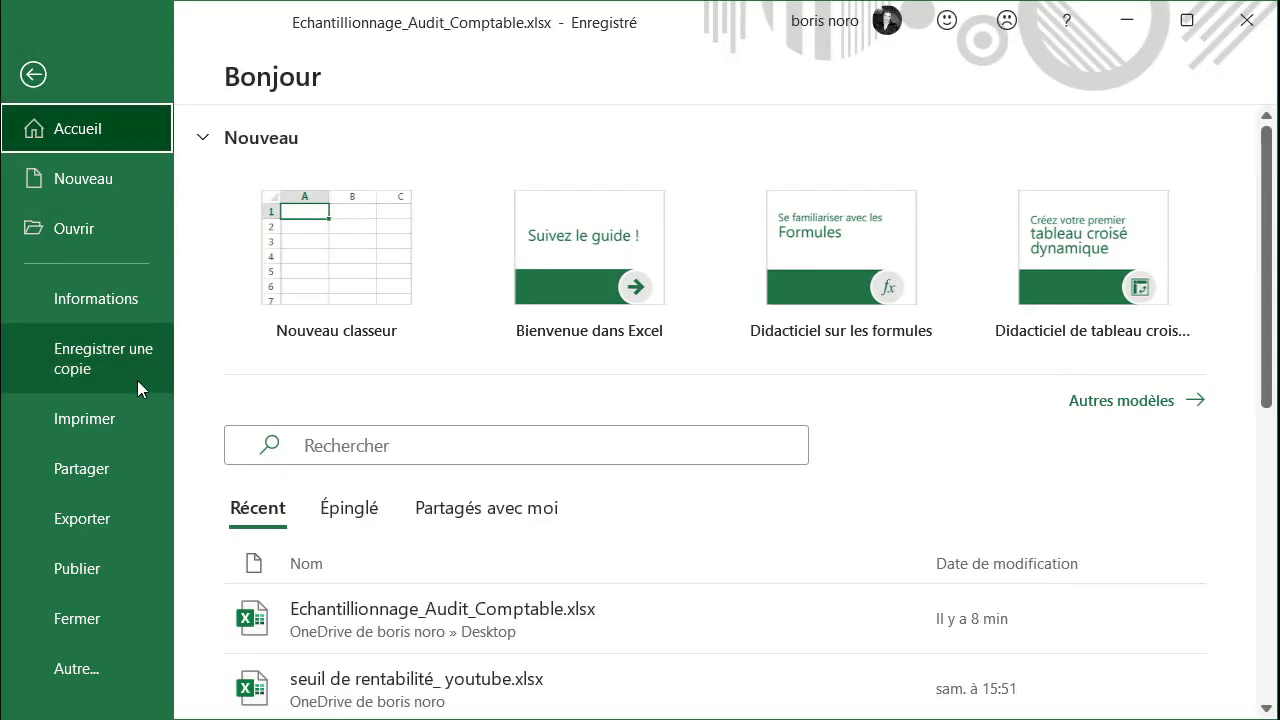
pyautogui.click(85, 668)
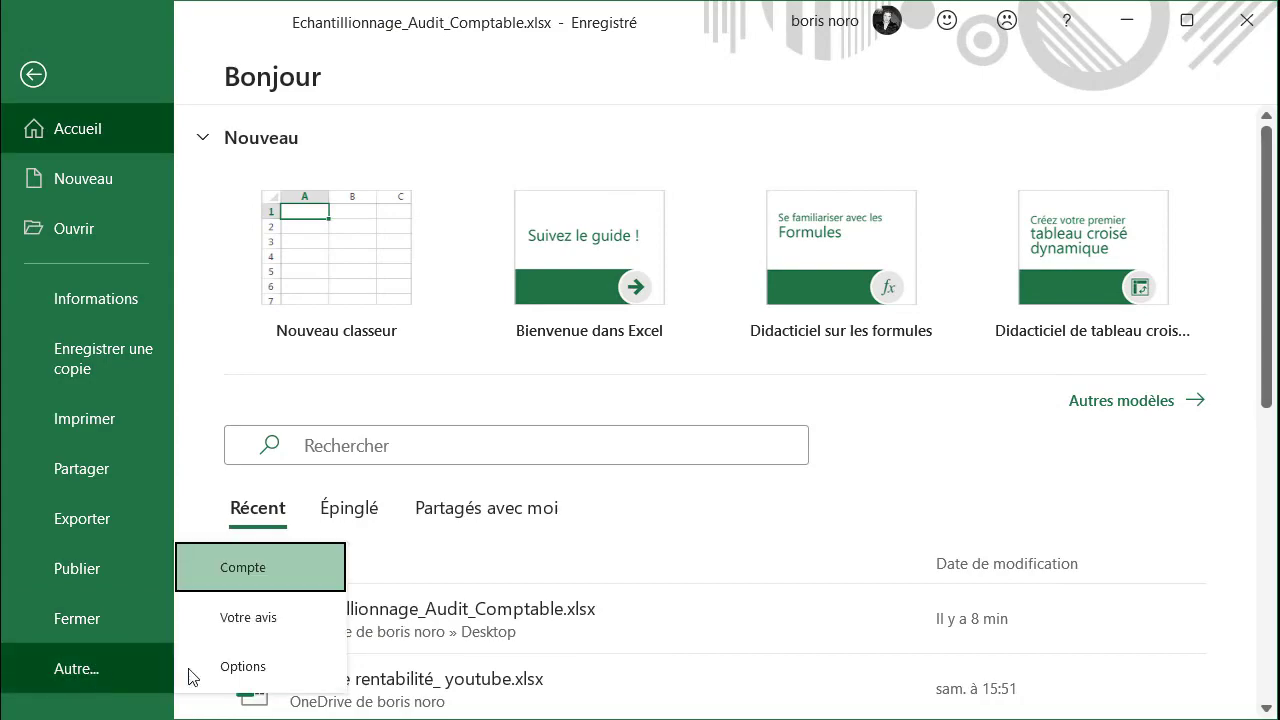
pyautogui.click(243, 667)
pyautogui.click(113, 437)
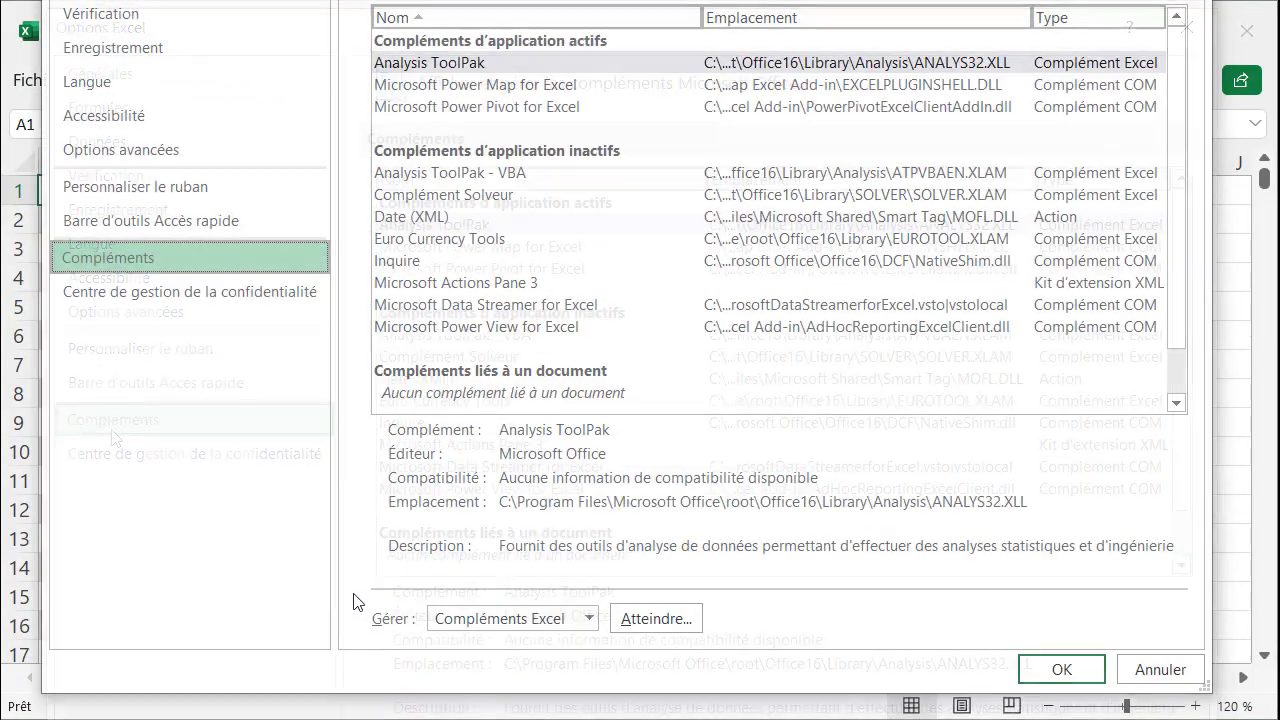
pyautogui.click(643, 620)
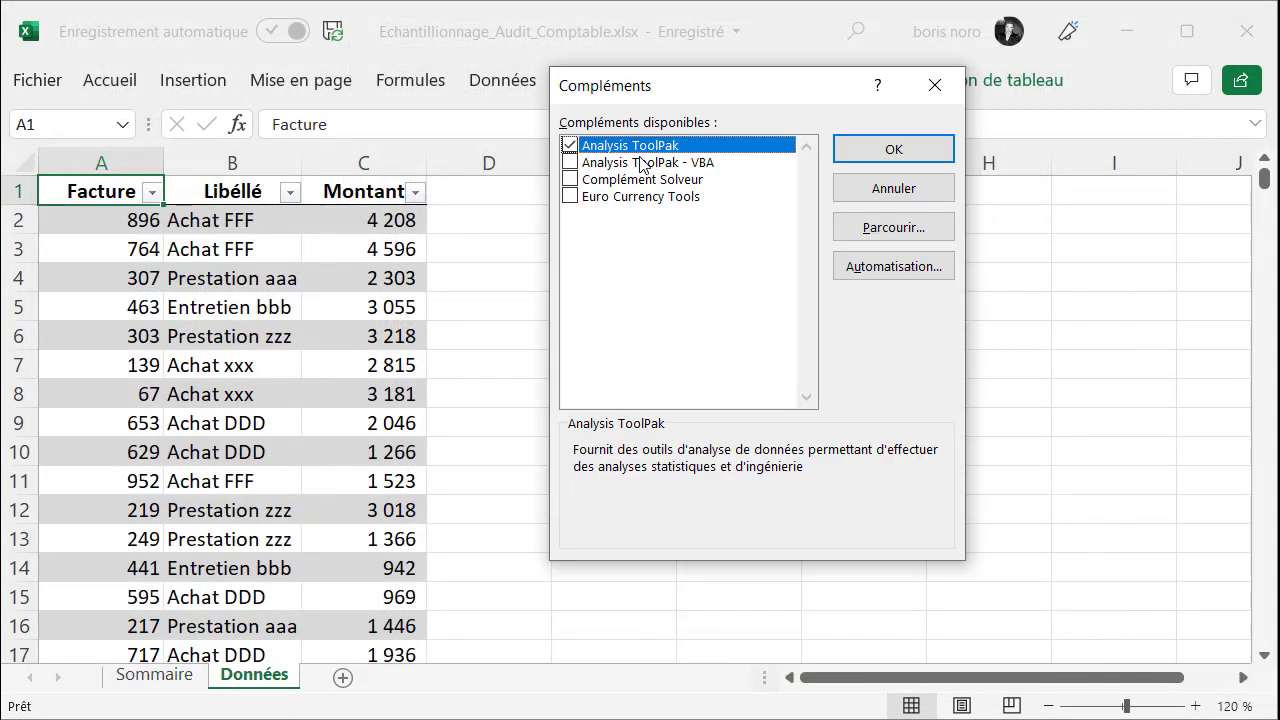
pyautogui.click(577, 152)
pyautogui.click(917, 157)
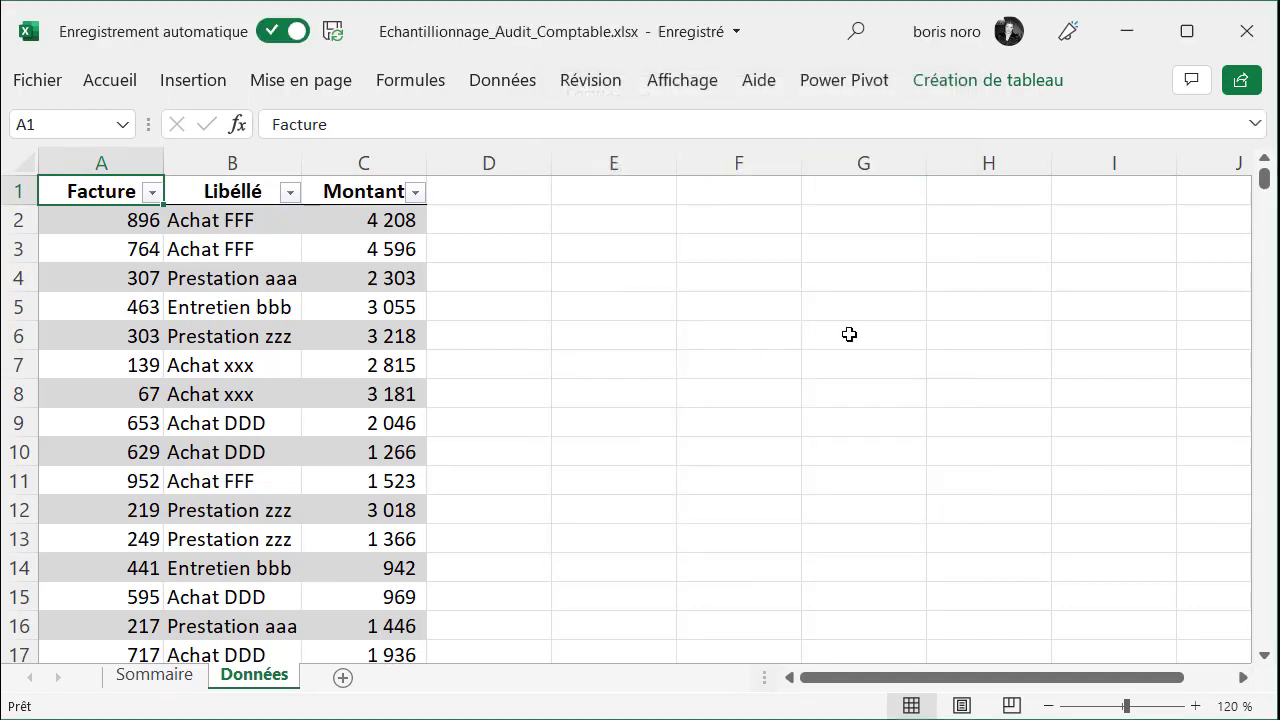
# Step: Choose the Échantillonnage tool from the Utilitaire d'analyse list
pyautogui.click(519, 86)
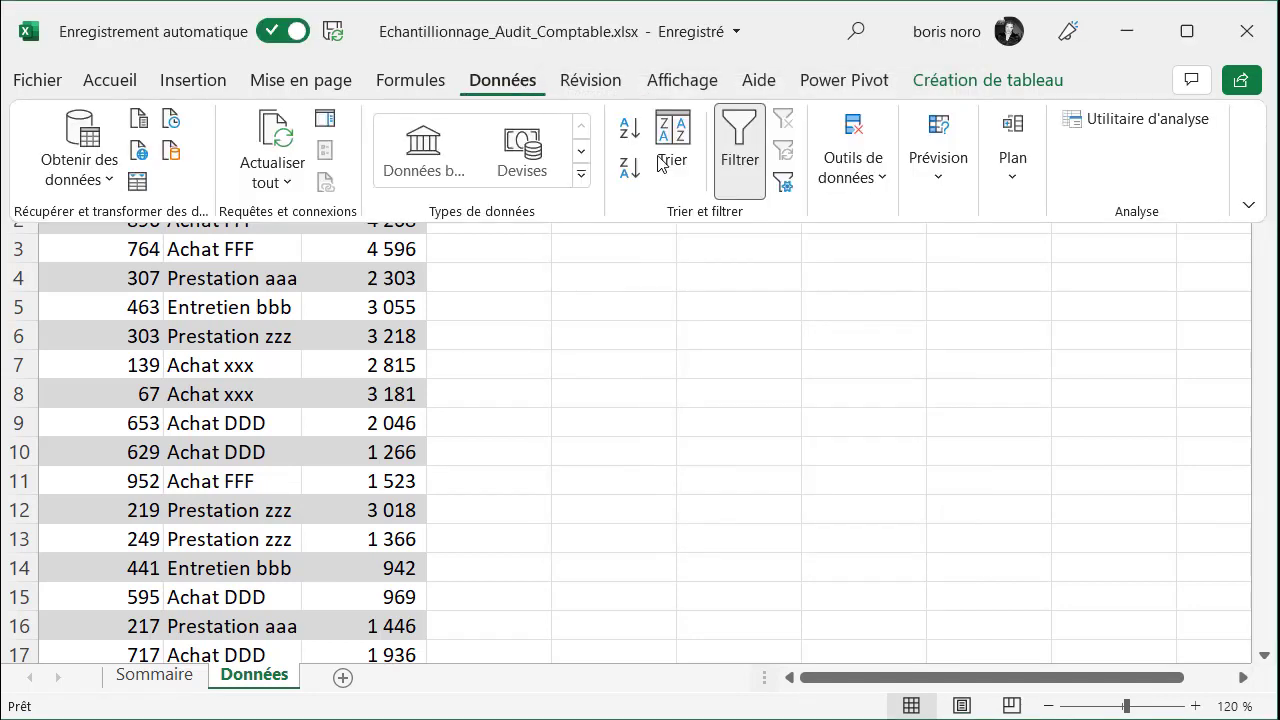
pyautogui.click(1108, 134)
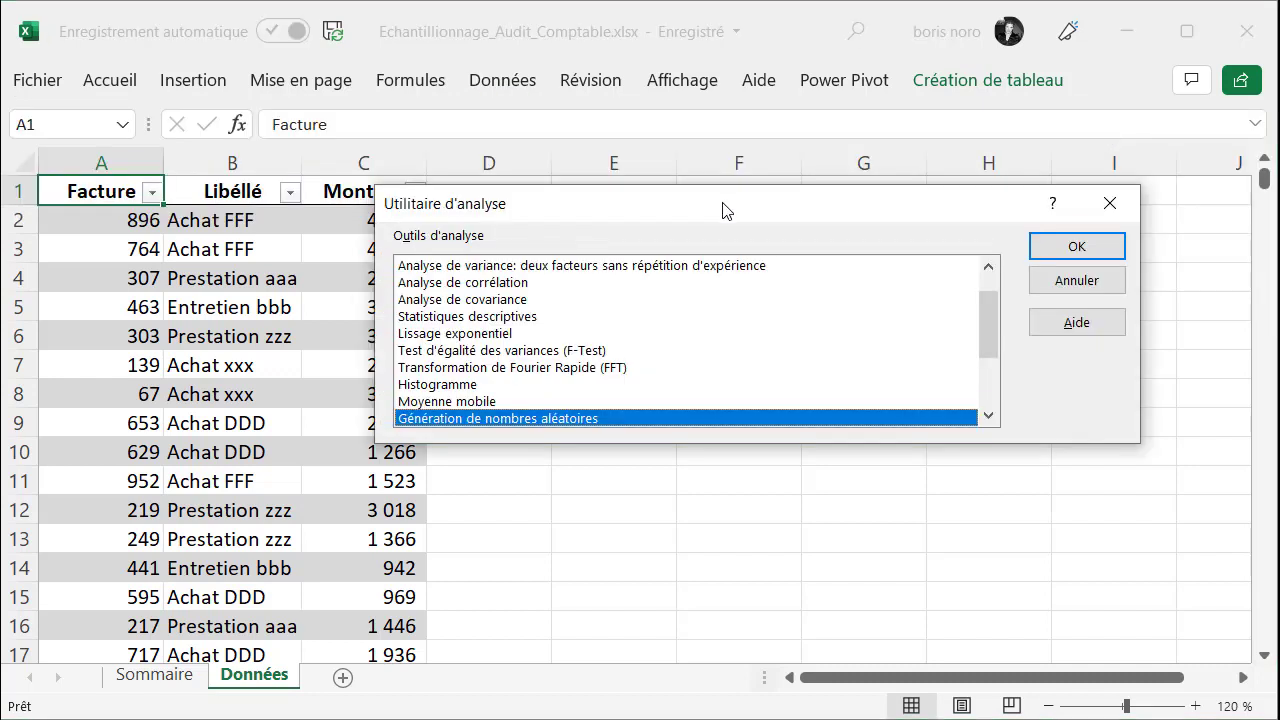
pyautogui.moveTo(988, 322); pyautogui.dragTo(984, 362)
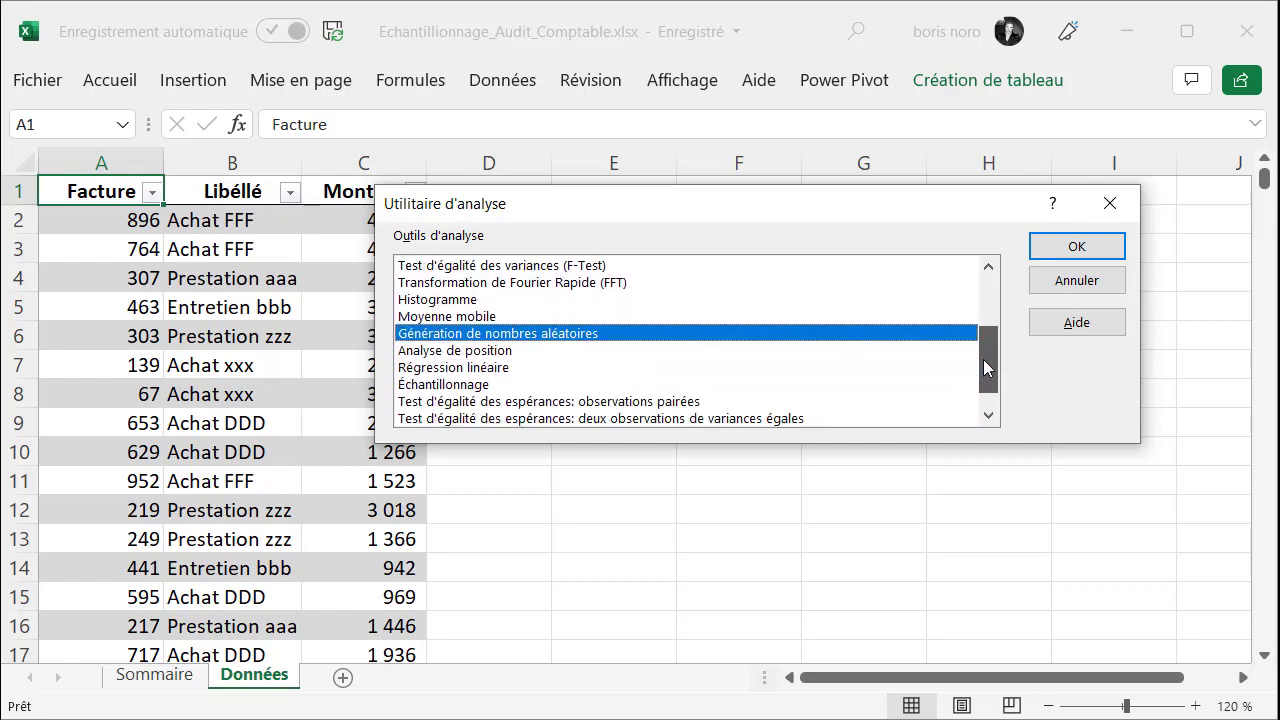
pyautogui.click(462, 386)
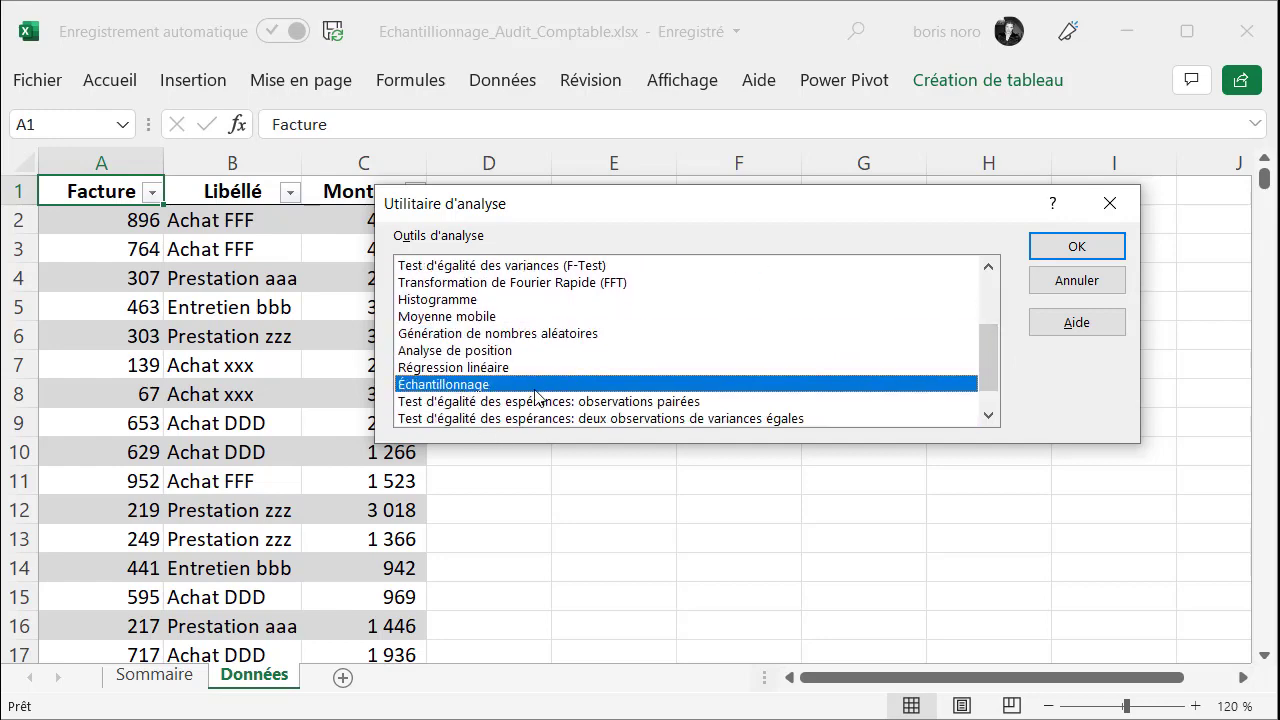
pyautogui.click(1076, 246)
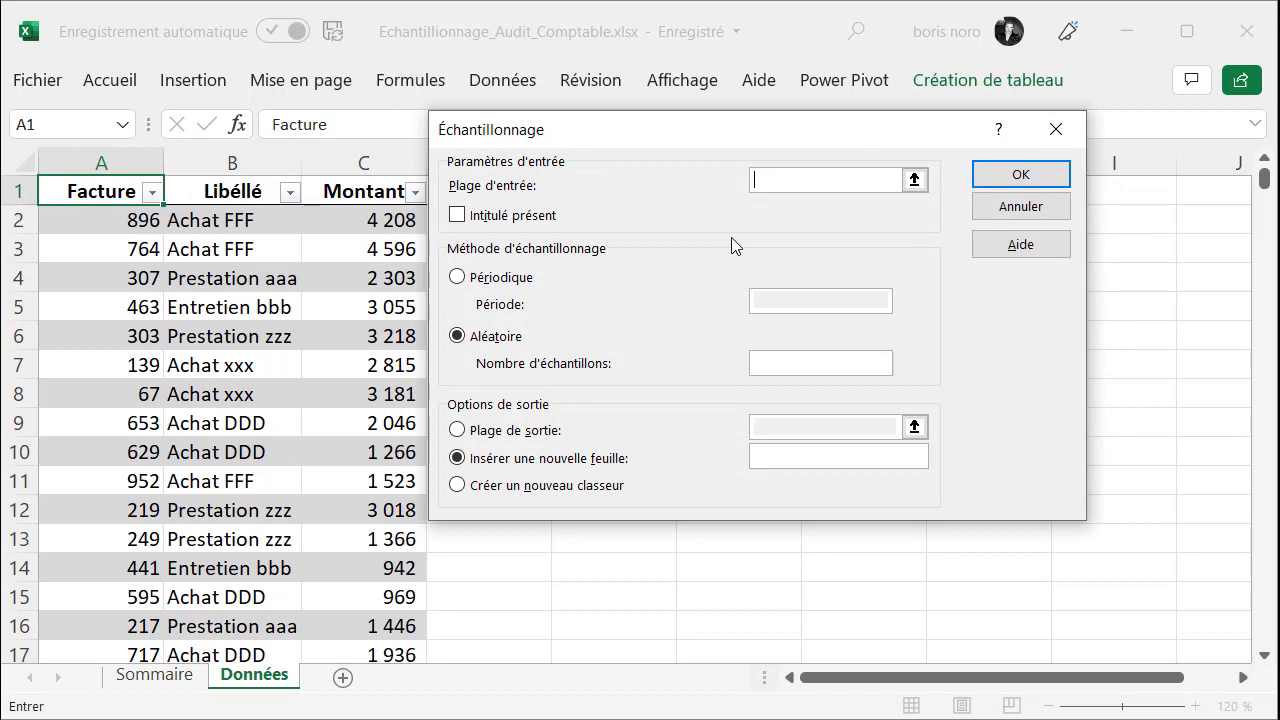
# Step: Set the sampling input range to A2:A1001 and the number of random samples to 50
pyautogui.click(914, 180)
pyautogui.click(104, 219)
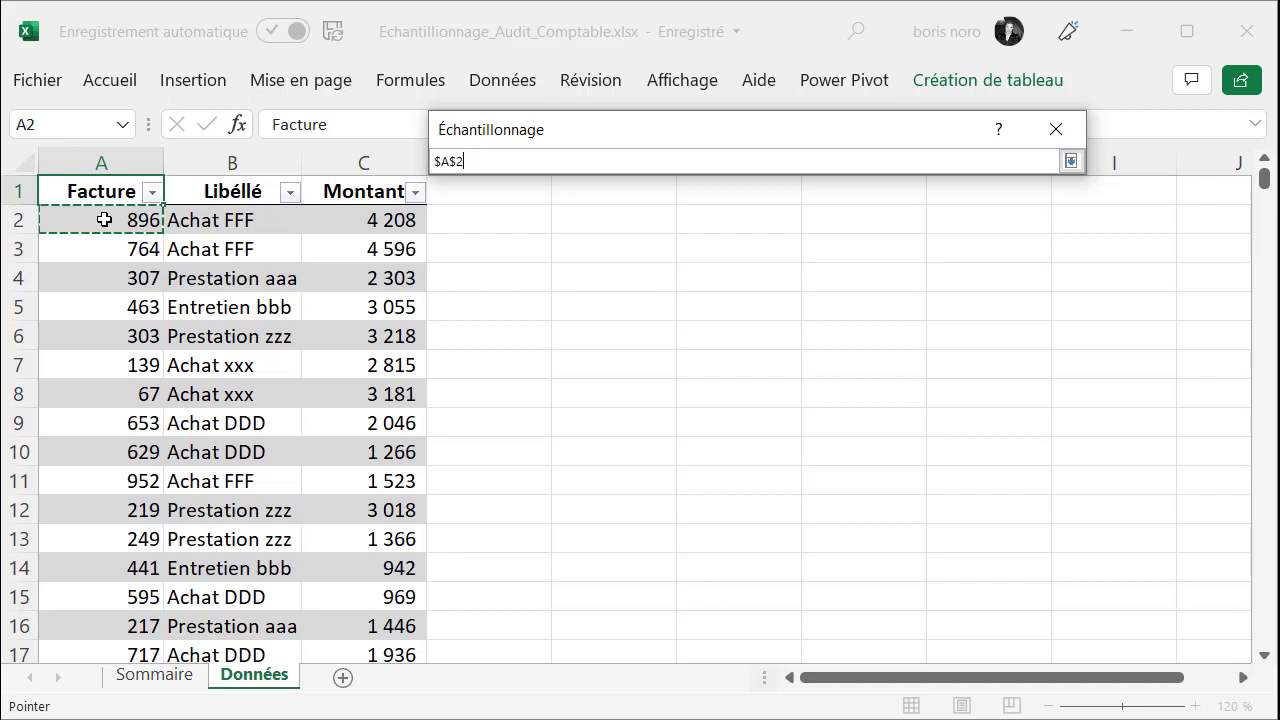
pyautogui.hotkey('ctrl', 'shift', 'Down')
pyautogui.press('Return')
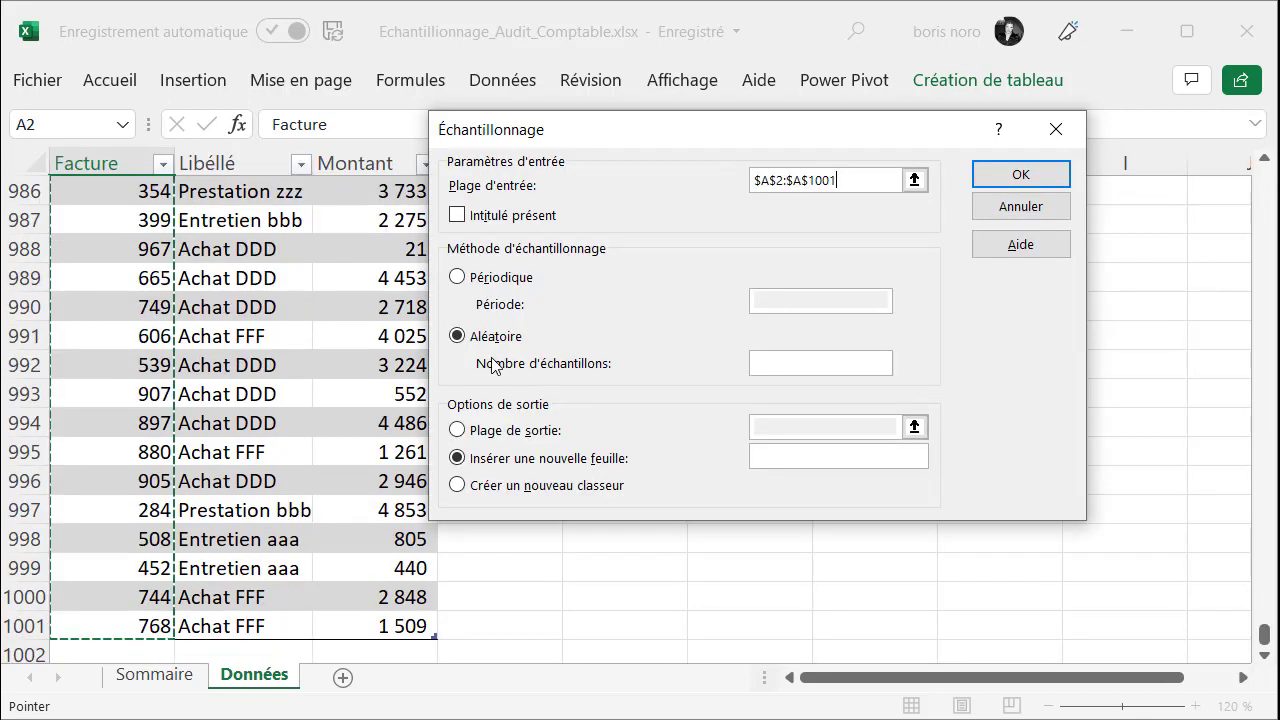
pyautogui.click(781, 366)
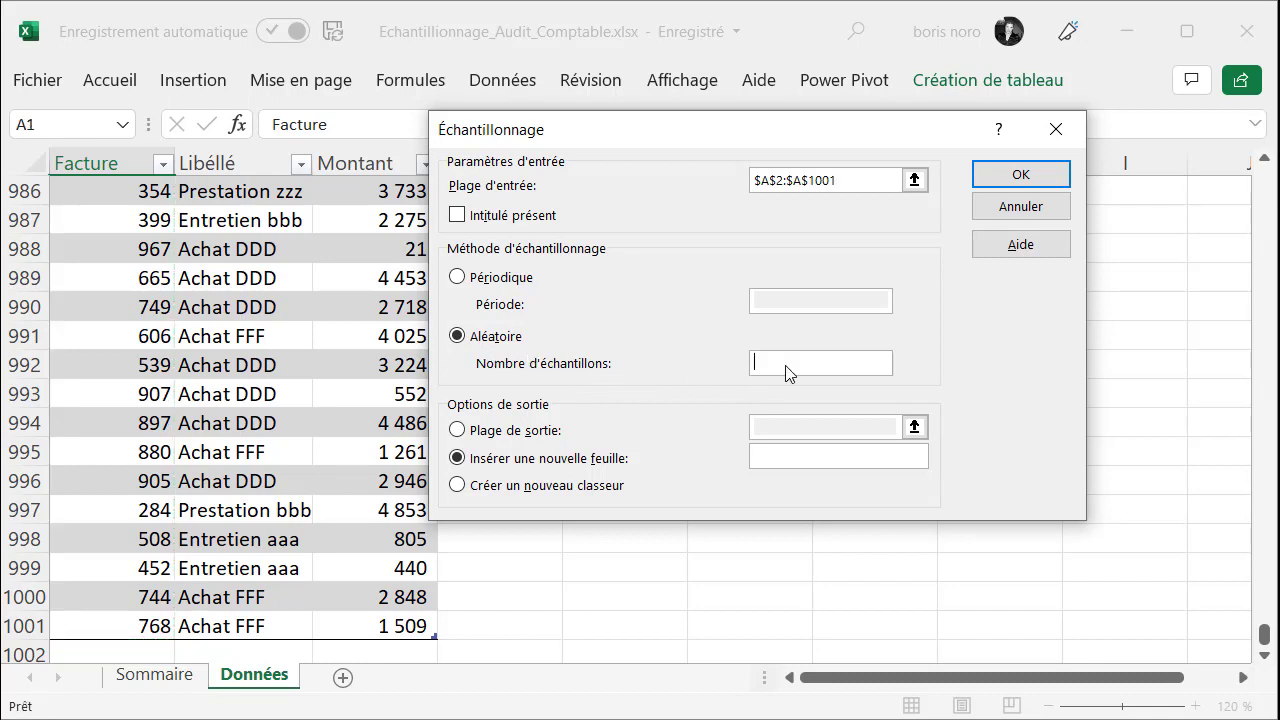
pyautogui.write('50')
# Step: Output the sample to a new sheet 'echantillon' and review the 50 drawn invoice numbers
pyautogui.write('echantillon')
pyautogui.click(1020, 174)
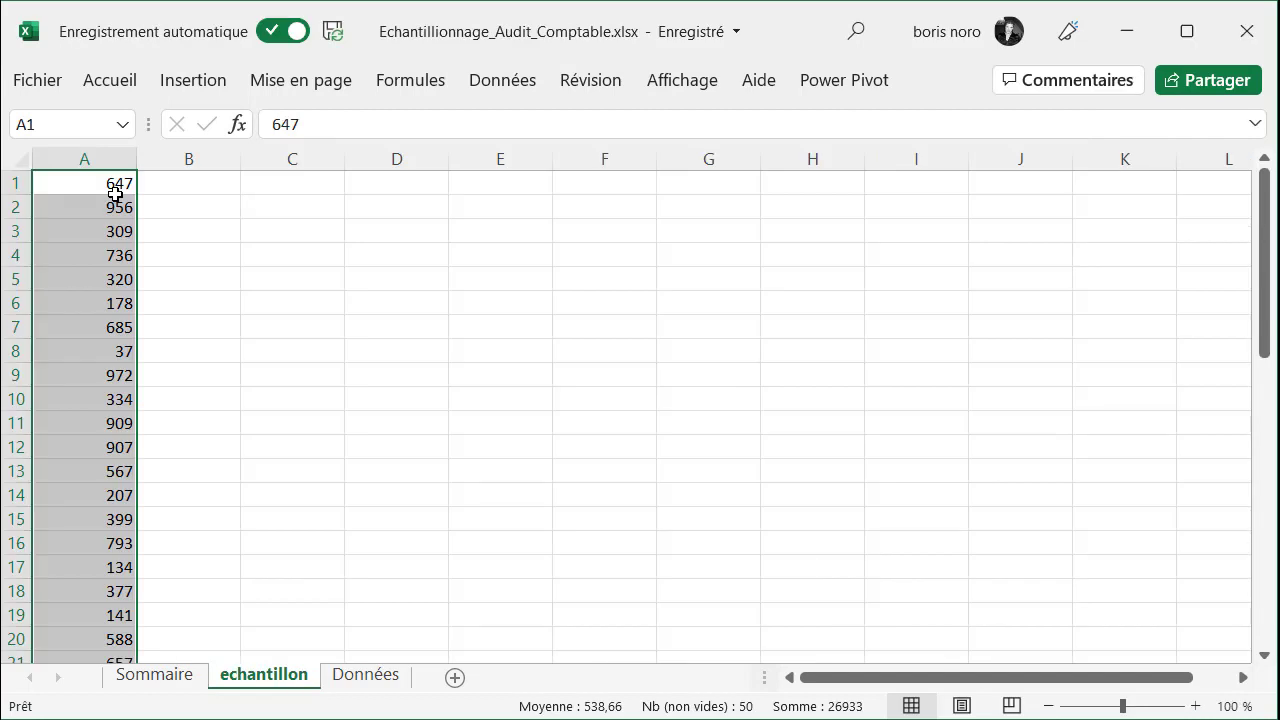
pyautogui.hotkey('ctrl', 'Down')
pyautogui.hotkey('ctrl', 'Up')
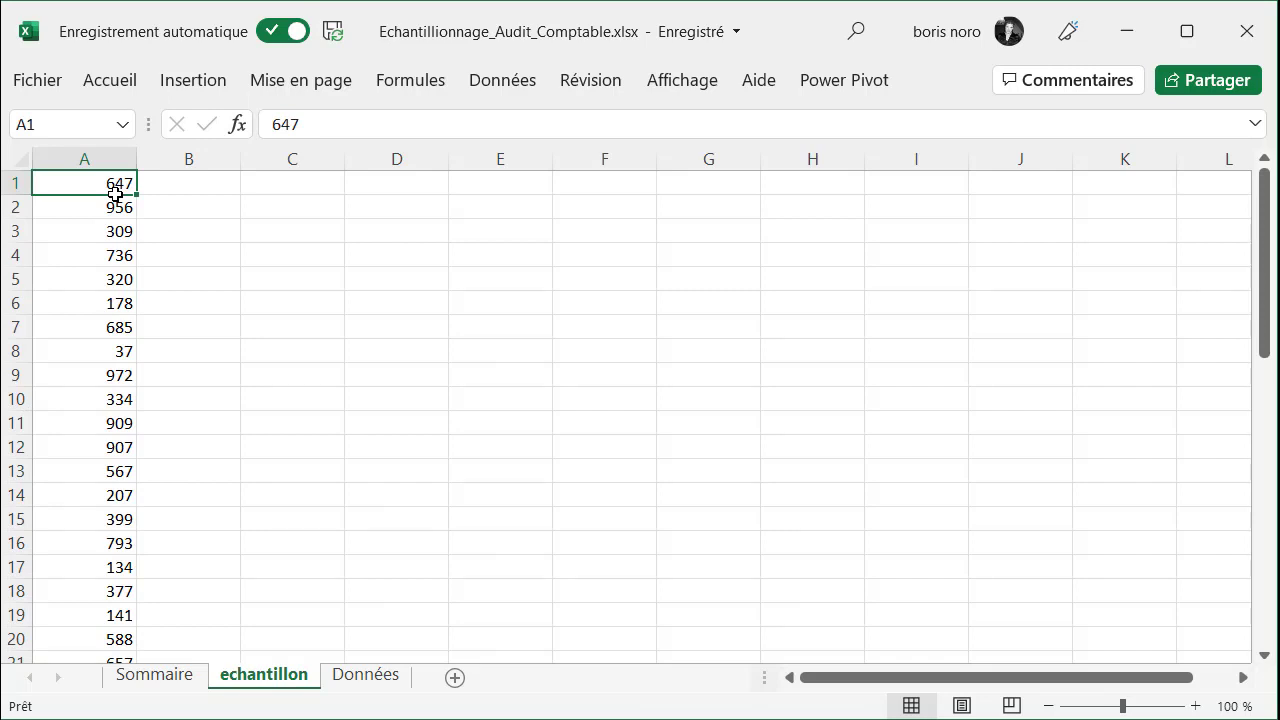
# Step: Delete the echantillon sheet, confirming the deletion
pyautogui.rightClick(274, 683)
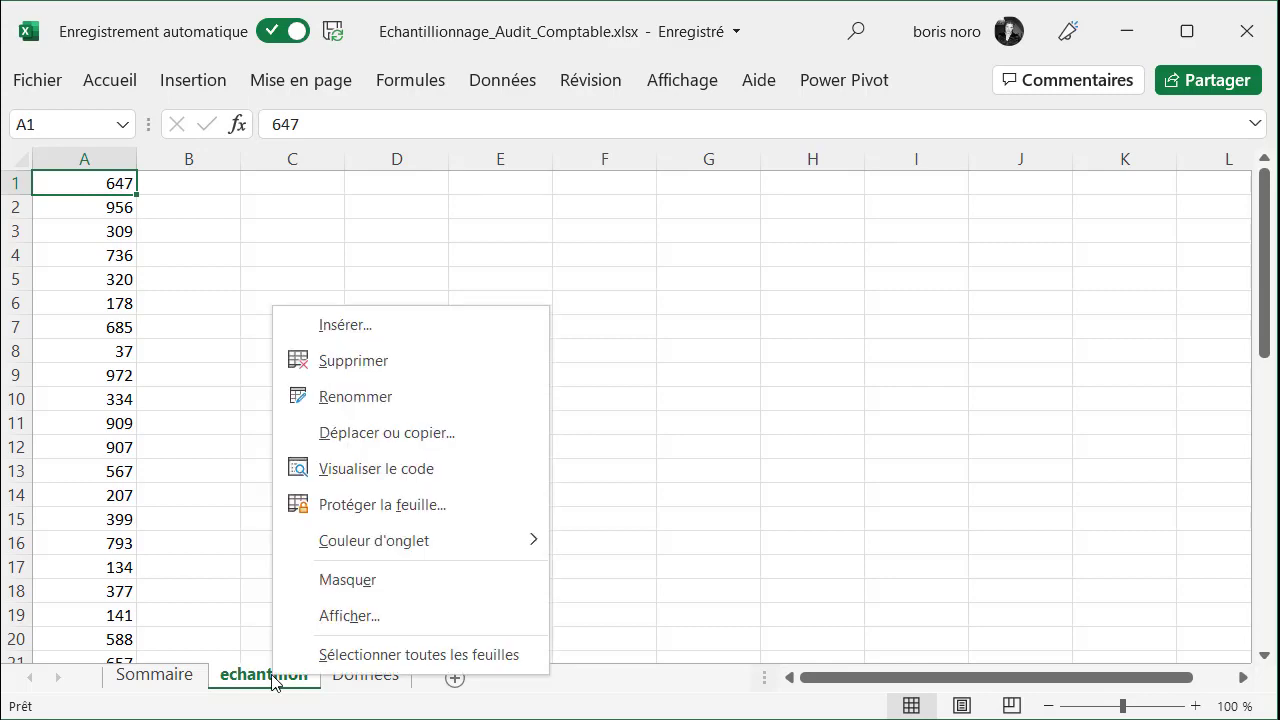
pyautogui.click(380, 372)
pyautogui.press('Return')
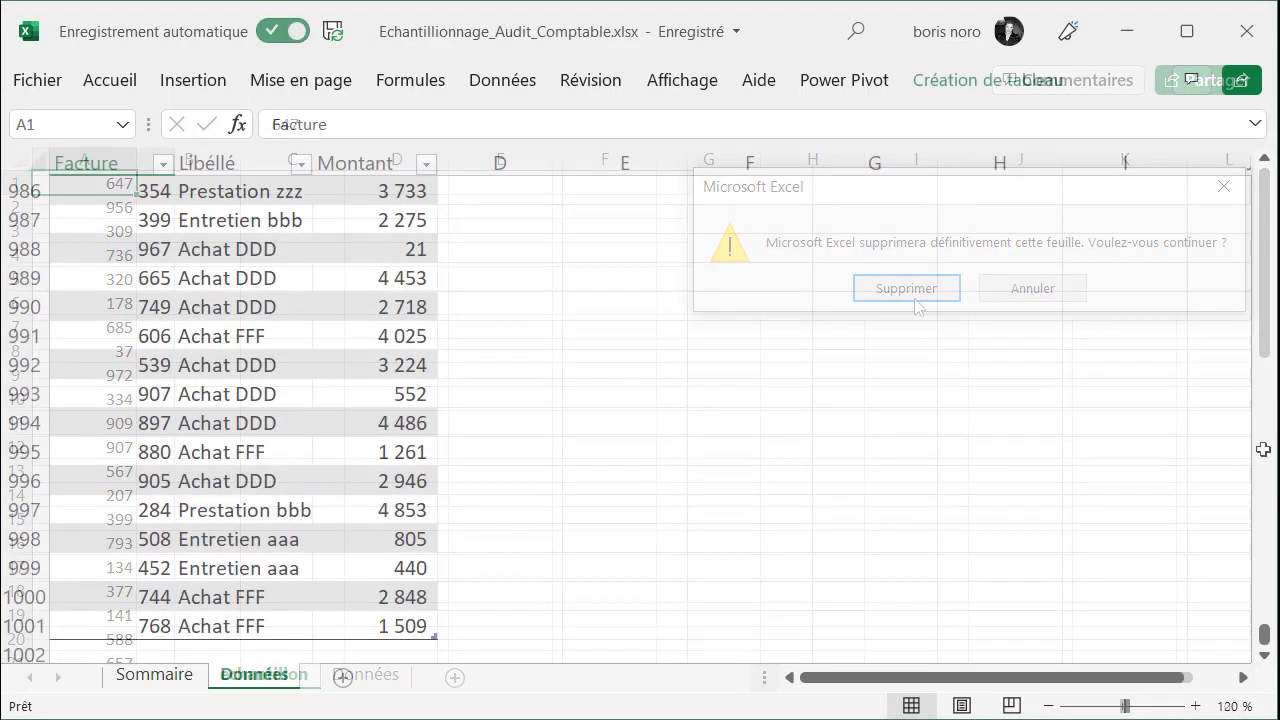
pyautogui.moveTo(1264, 634); pyautogui.dragTo(1259, 178)
# Step: Run Échantillonnage on range A2:C1001 (Facture through Montant), which Excel rejects as non-numeric
pyautogui.click(505, 82)
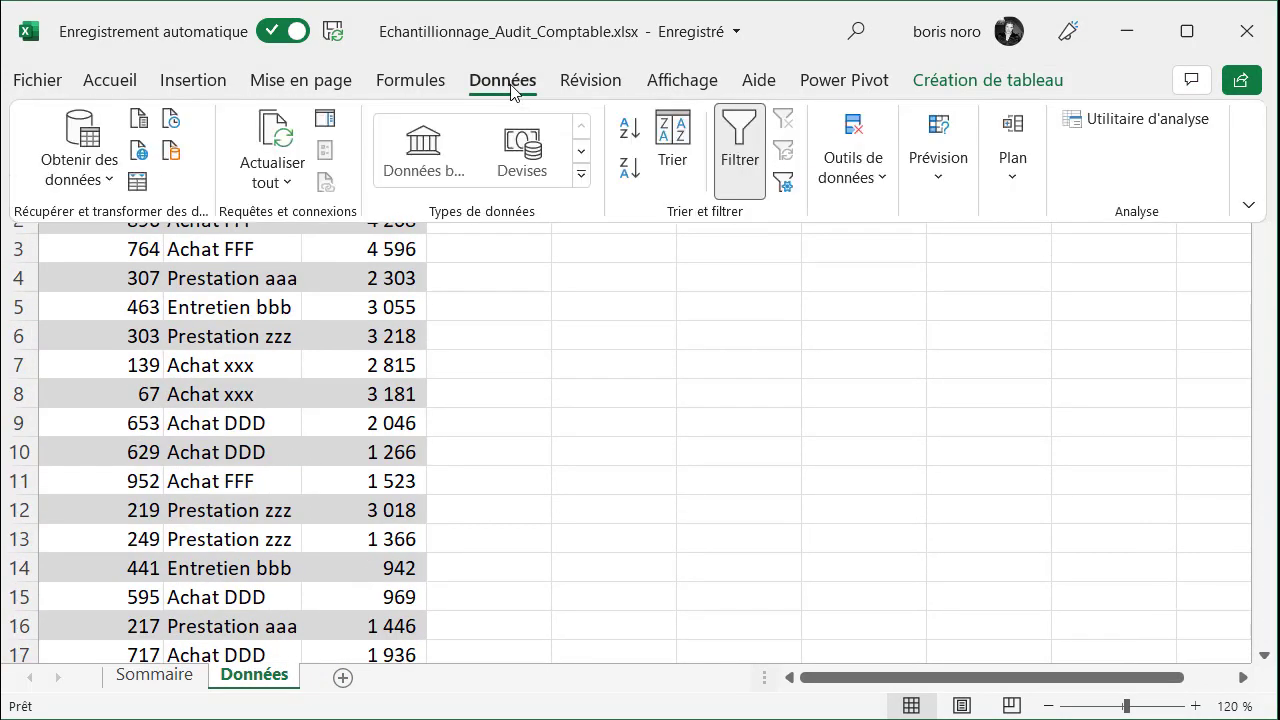
pyautogui.click(1112, 122)
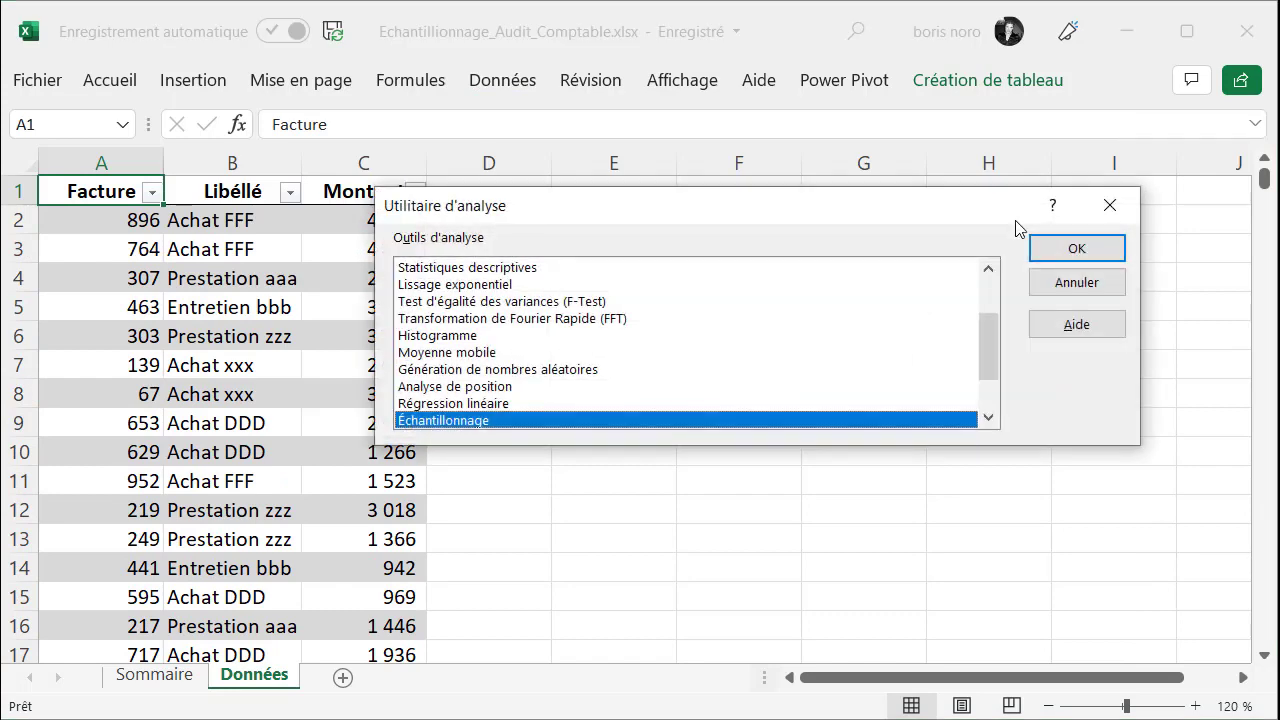
pyautogui.click(1075, 252)
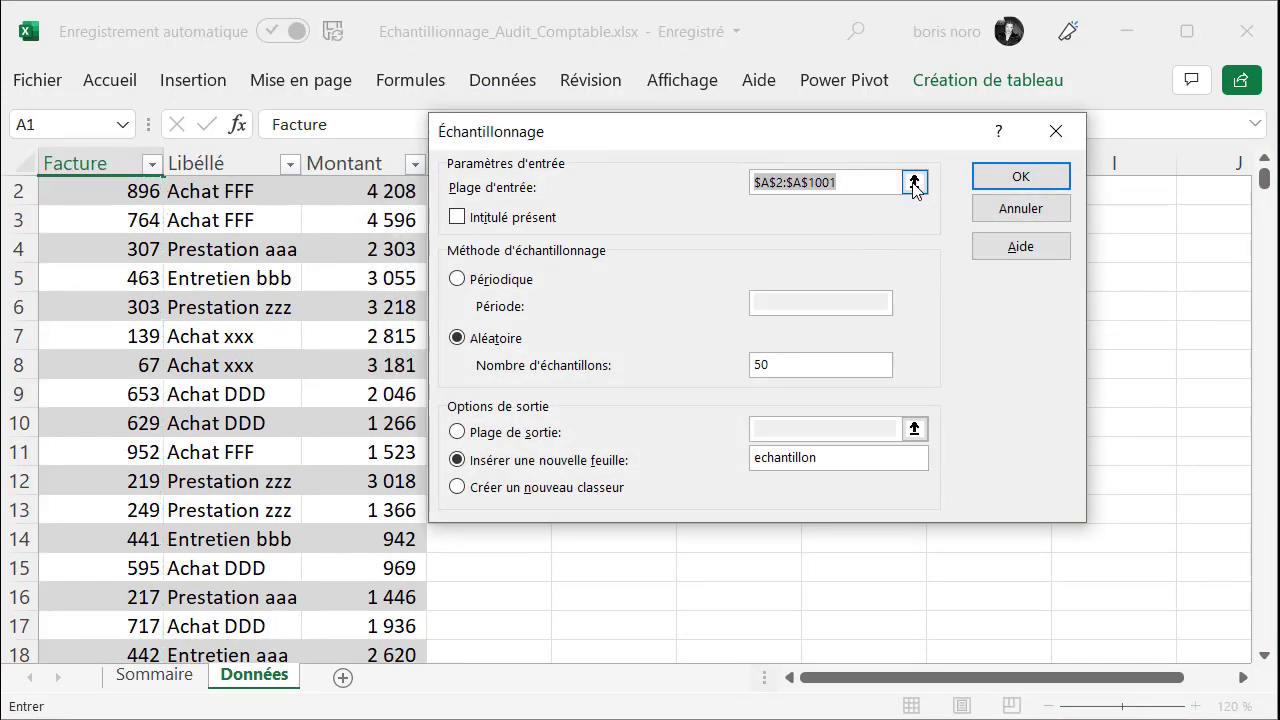
pyautogui.click(914, 182)
pyautogui.click(112, 165)
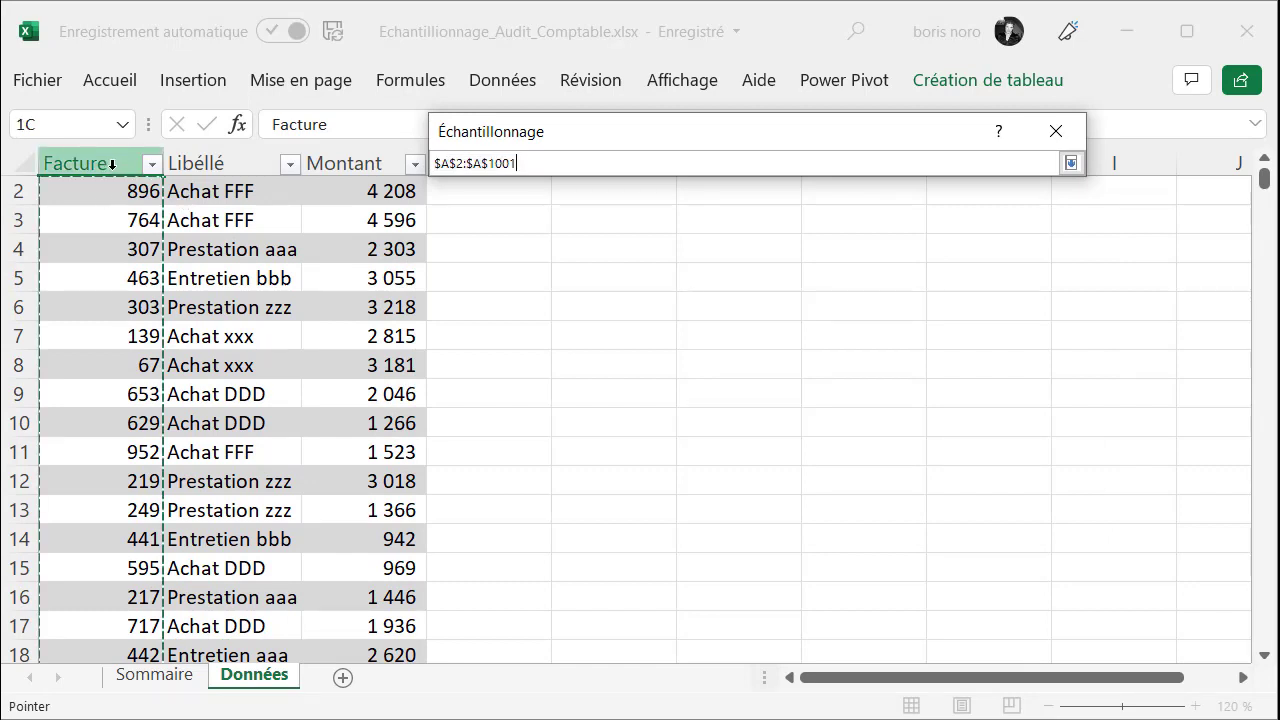
pyautogui.moveTo(112, 165); pyautogui.dragTo(372, 165)
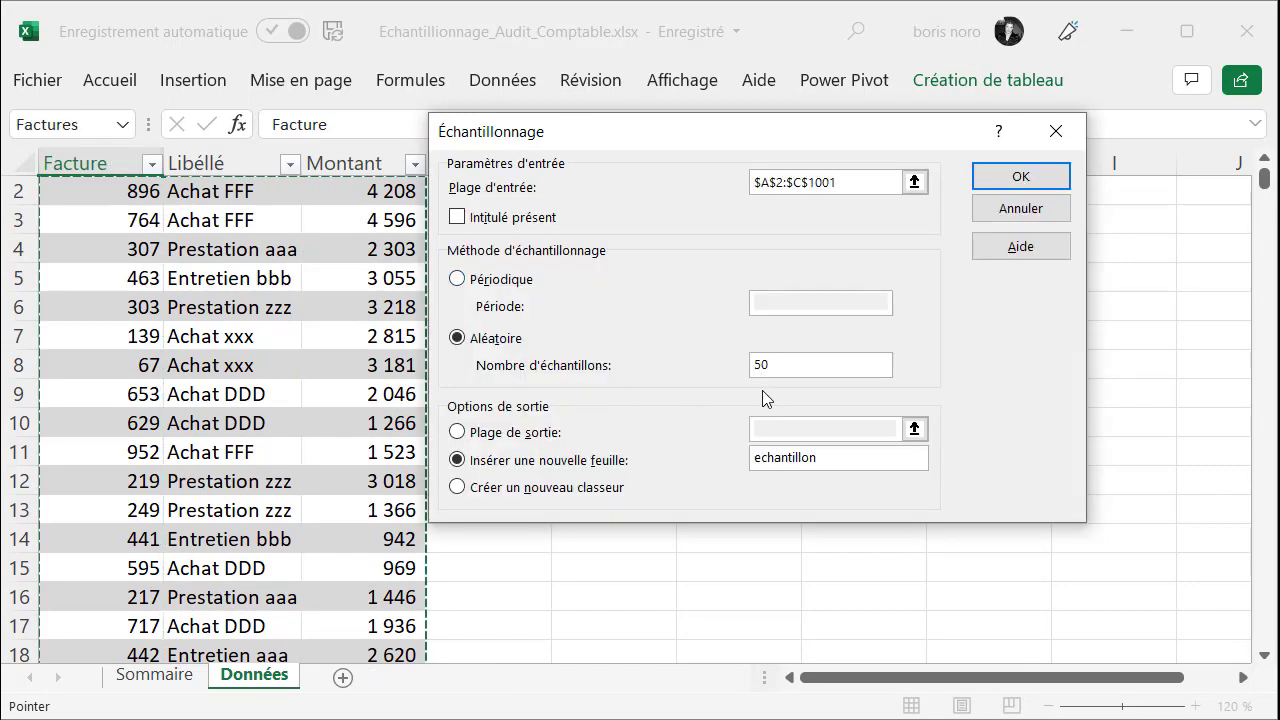
pyautogui.click(1010, 176)
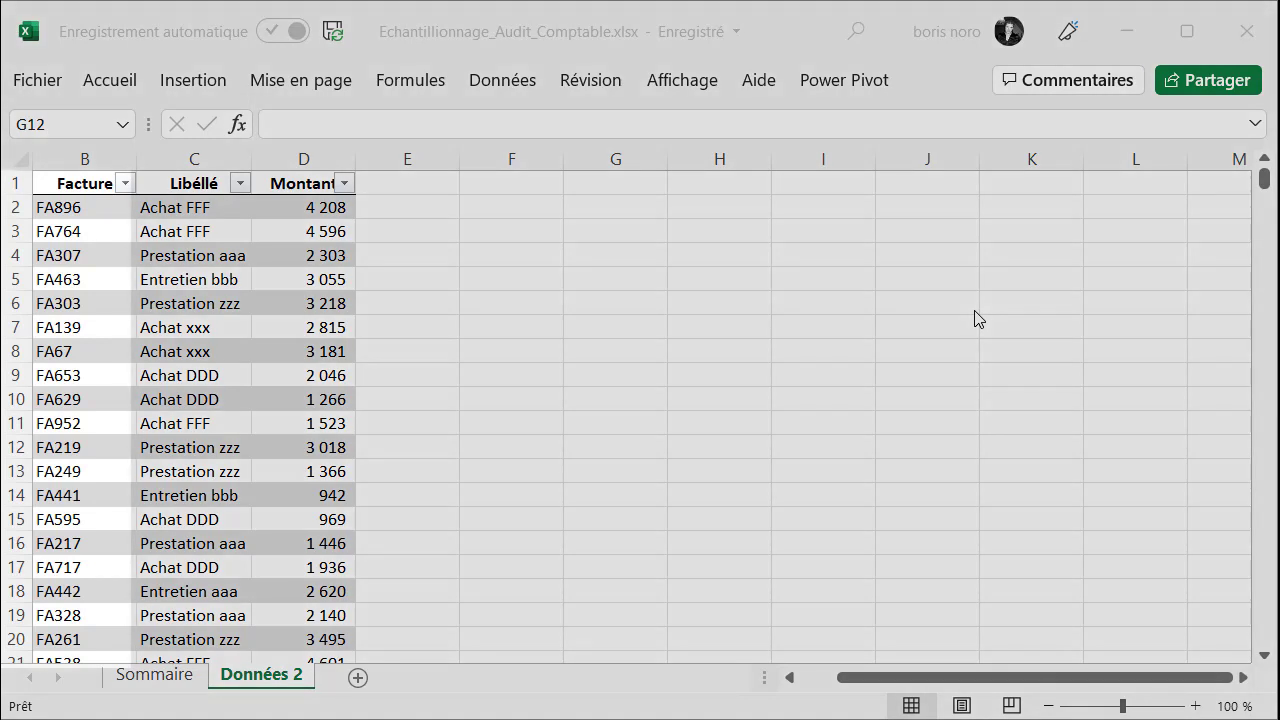
# Step: Dismiss the error and retry sampling on B2:B1001's FA invoice codes, again rejected
pyautogui.click(103, 210)
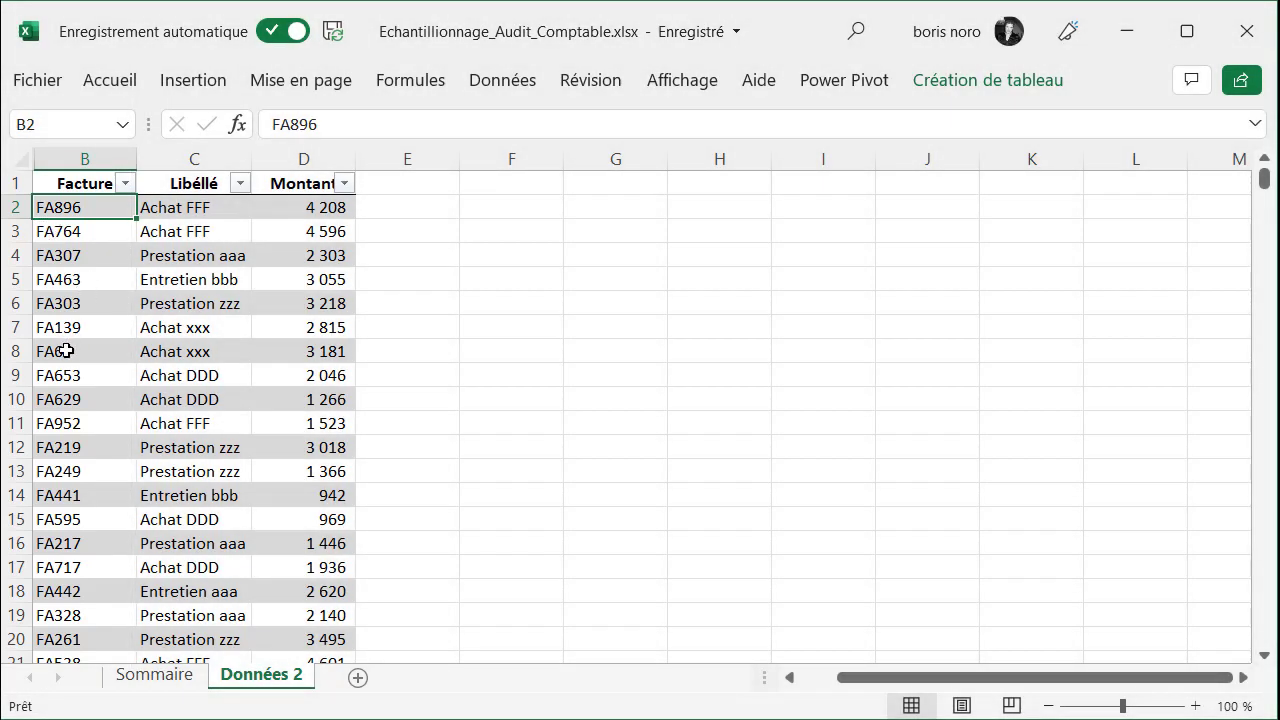
pyautogui.click(703, 199)
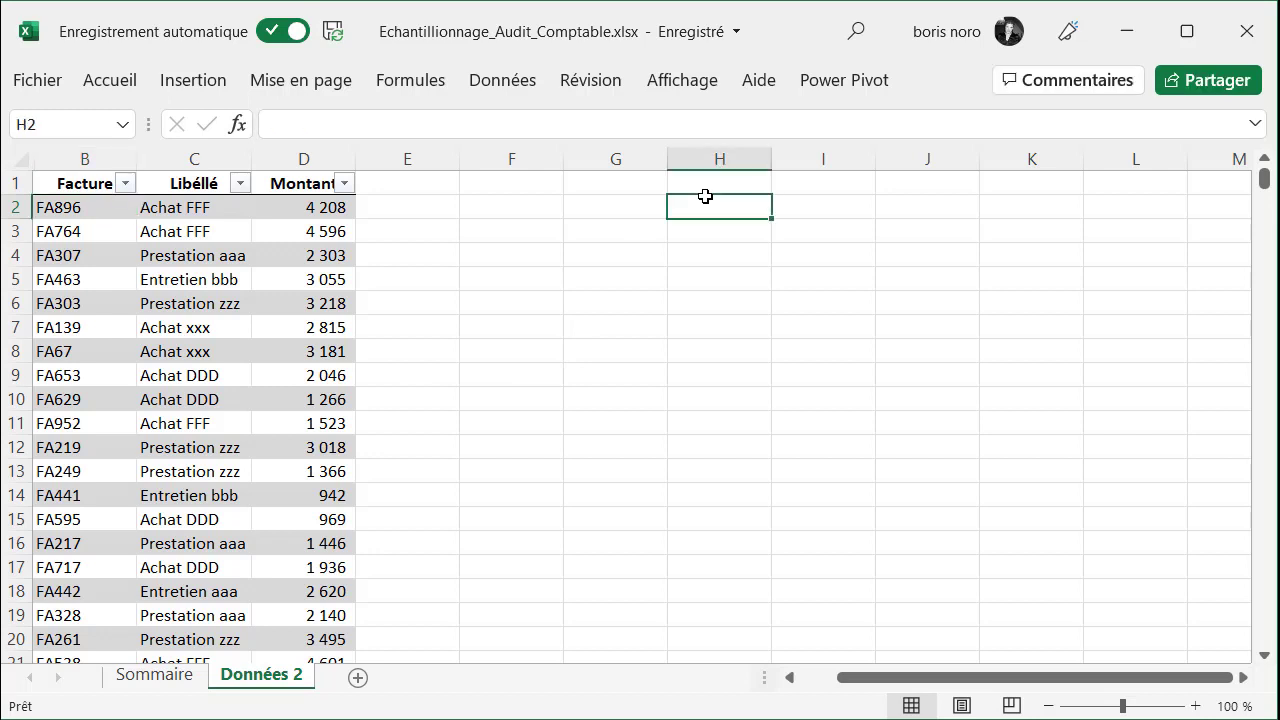
pyautogui.click(511, 84)
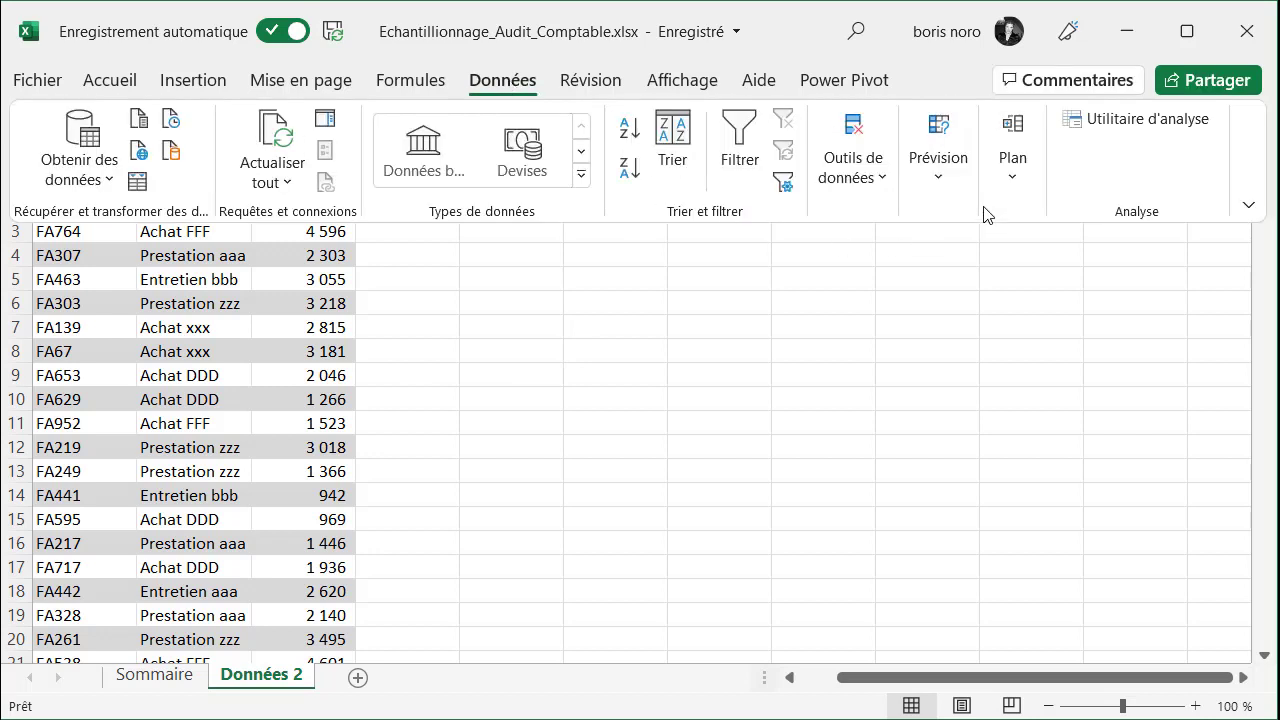
pyautogui.click(1087, 126)
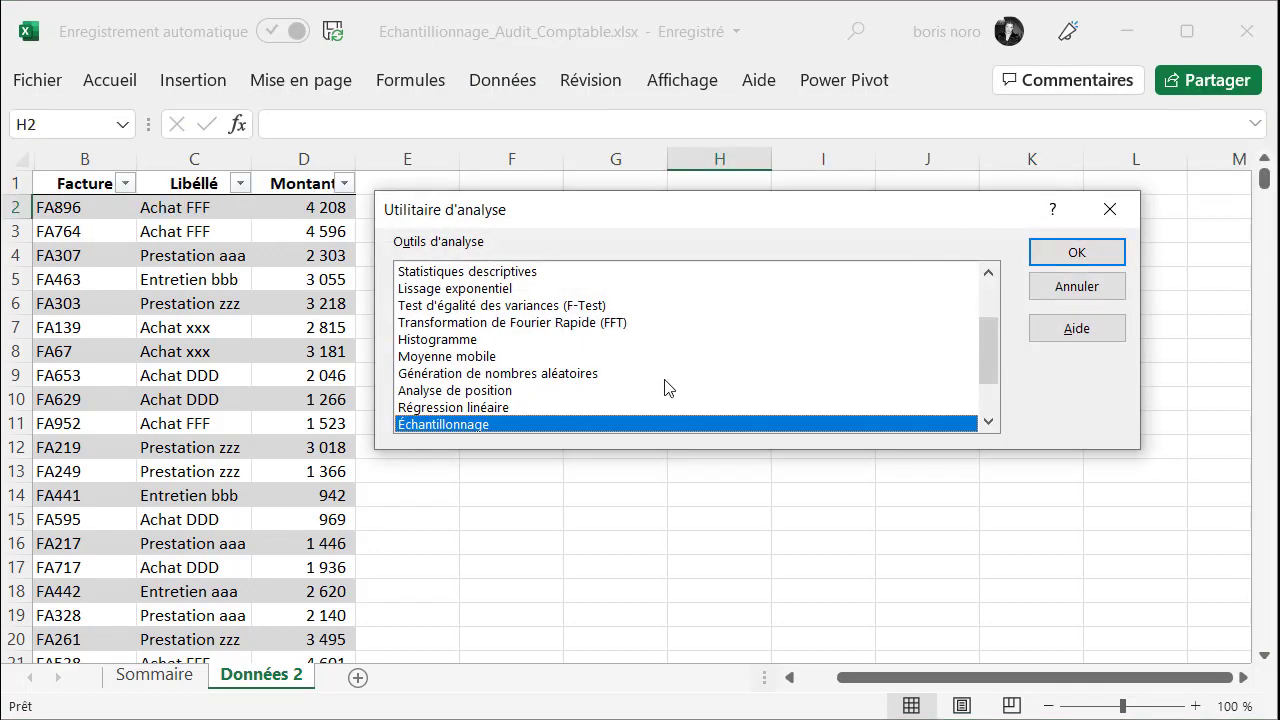
pyautogui.click(1076, 253)
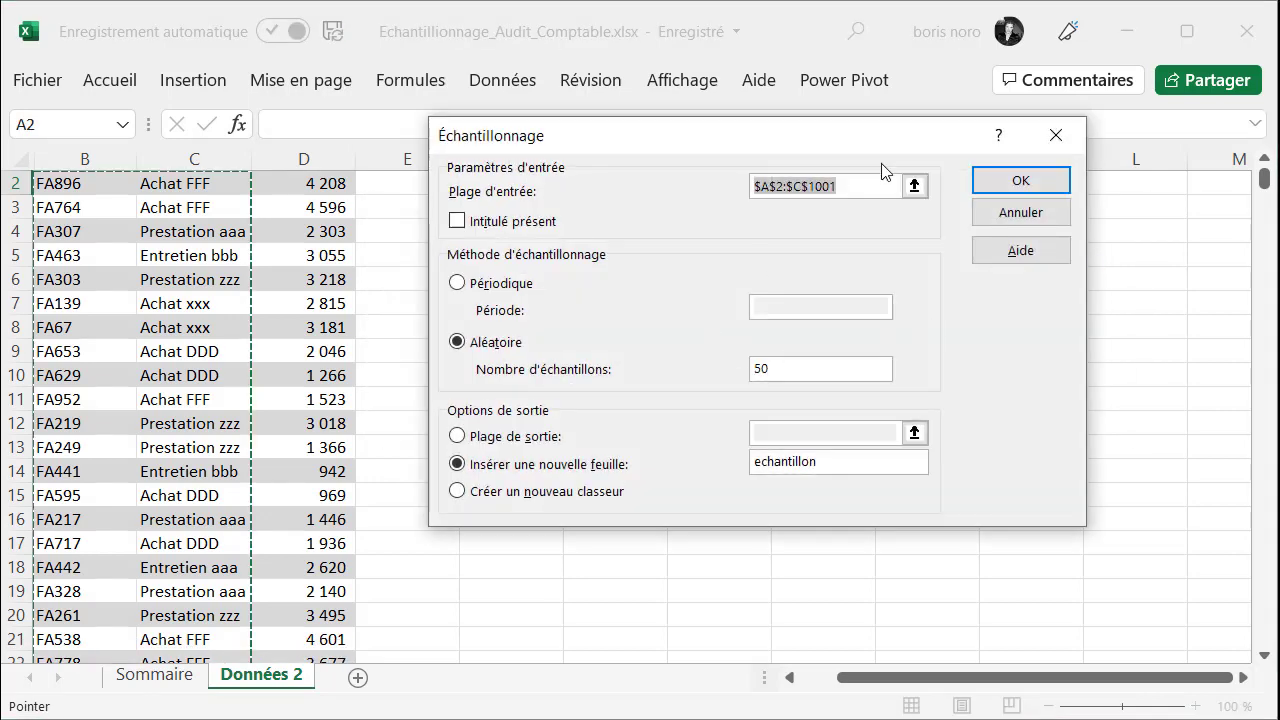
pyautogui.click(914, 186)
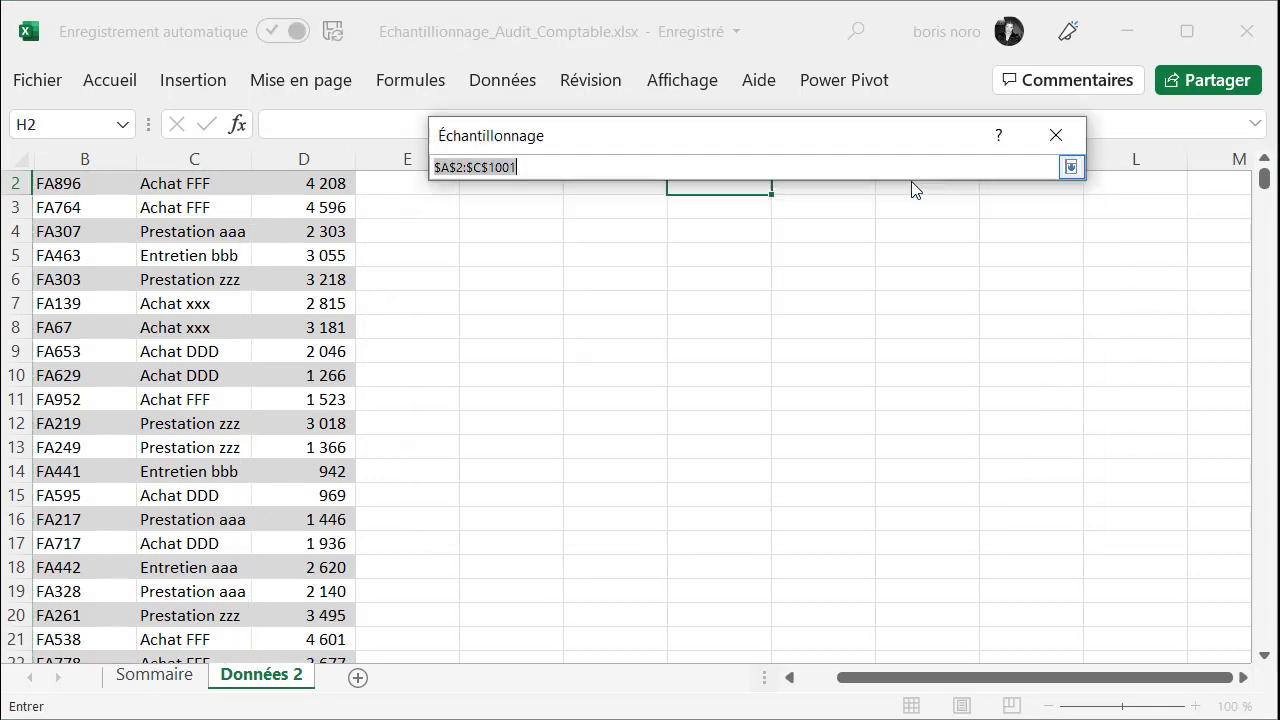
pyautogui.click(90, 186)
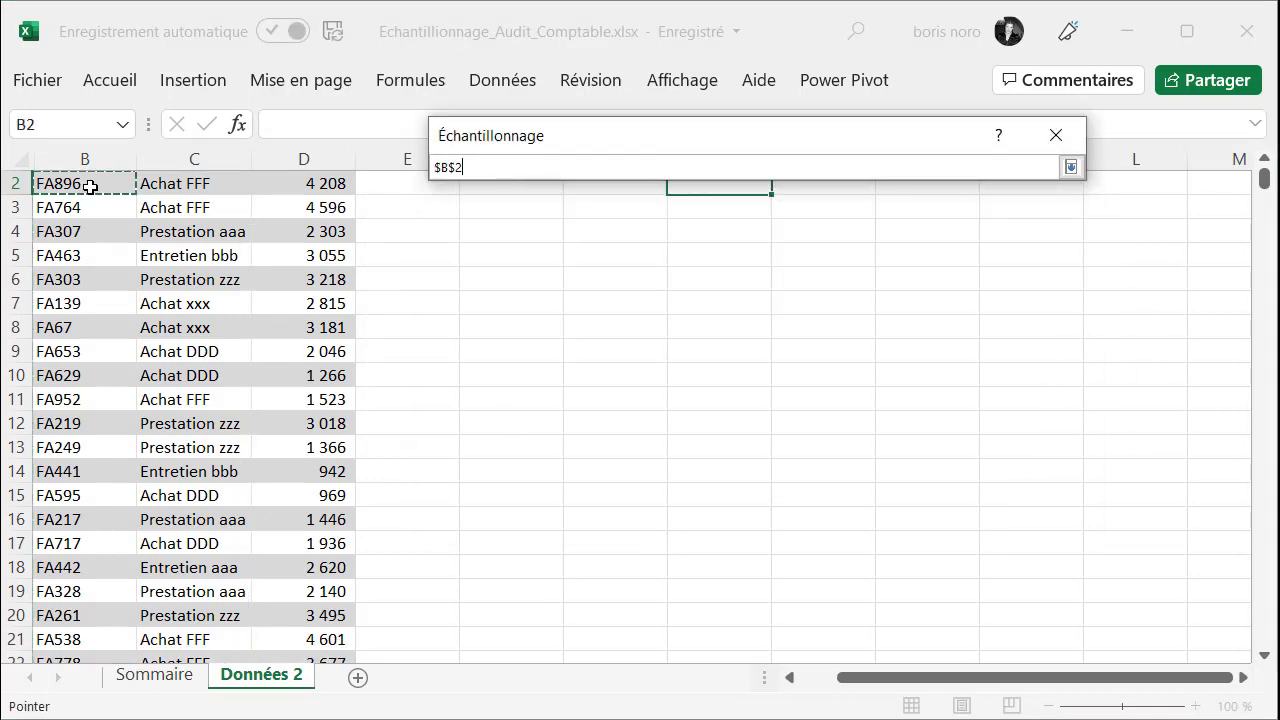
pyautogui.hotkey('ctrl', 'shift', 'Down')
pyautogui.press('Return')
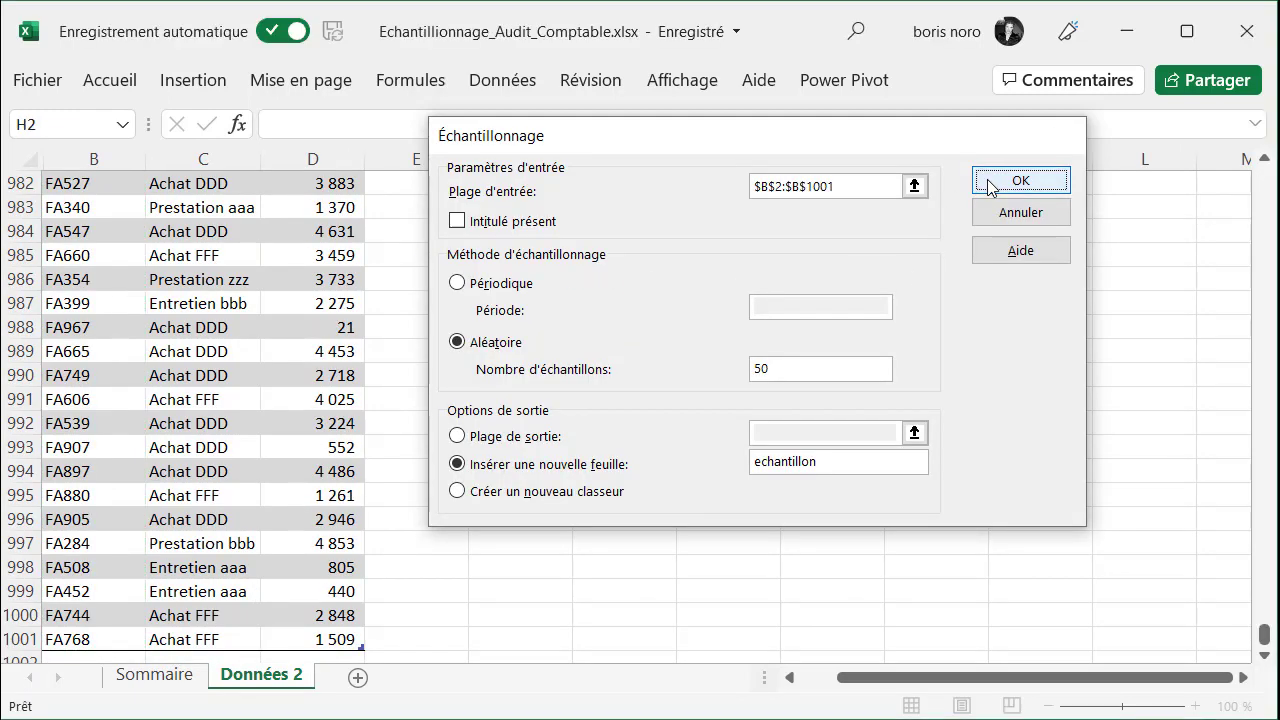
pyautogui.click(980, 182)
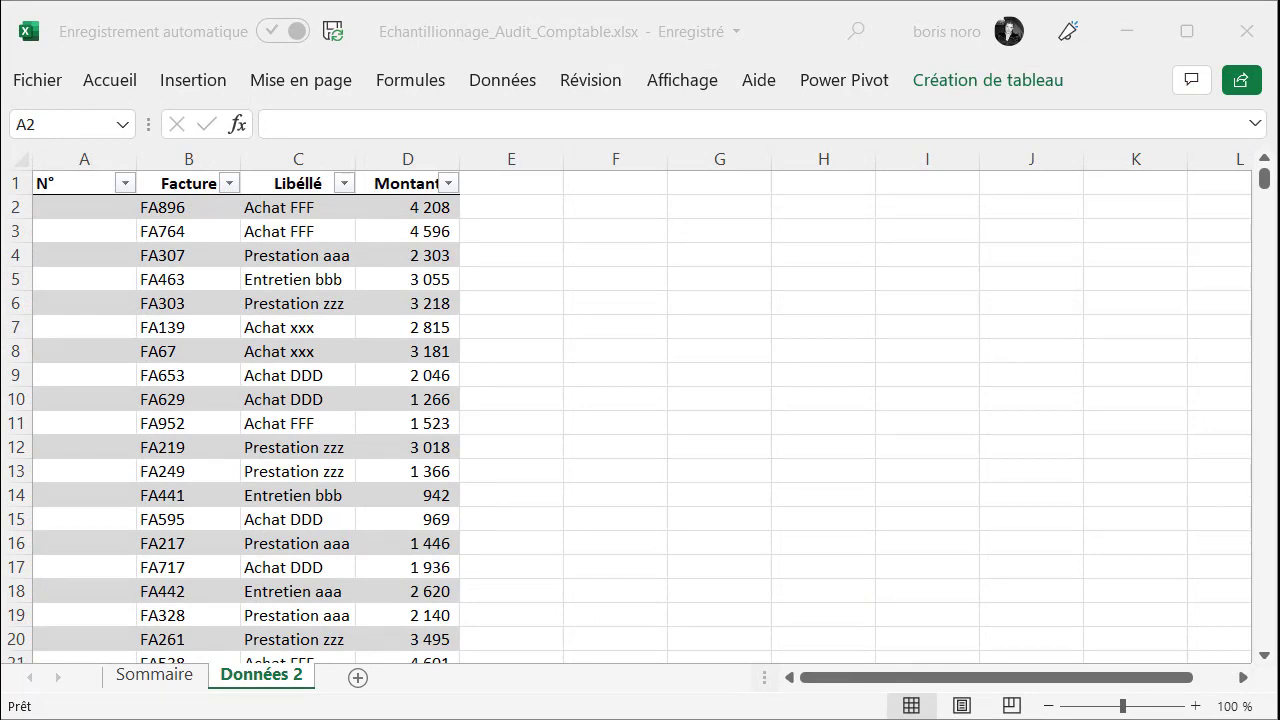
# Step: Enter 1 in A2 and fill a column series with step 1 up to 1000, then verify
pyautogui.click(108, 210)
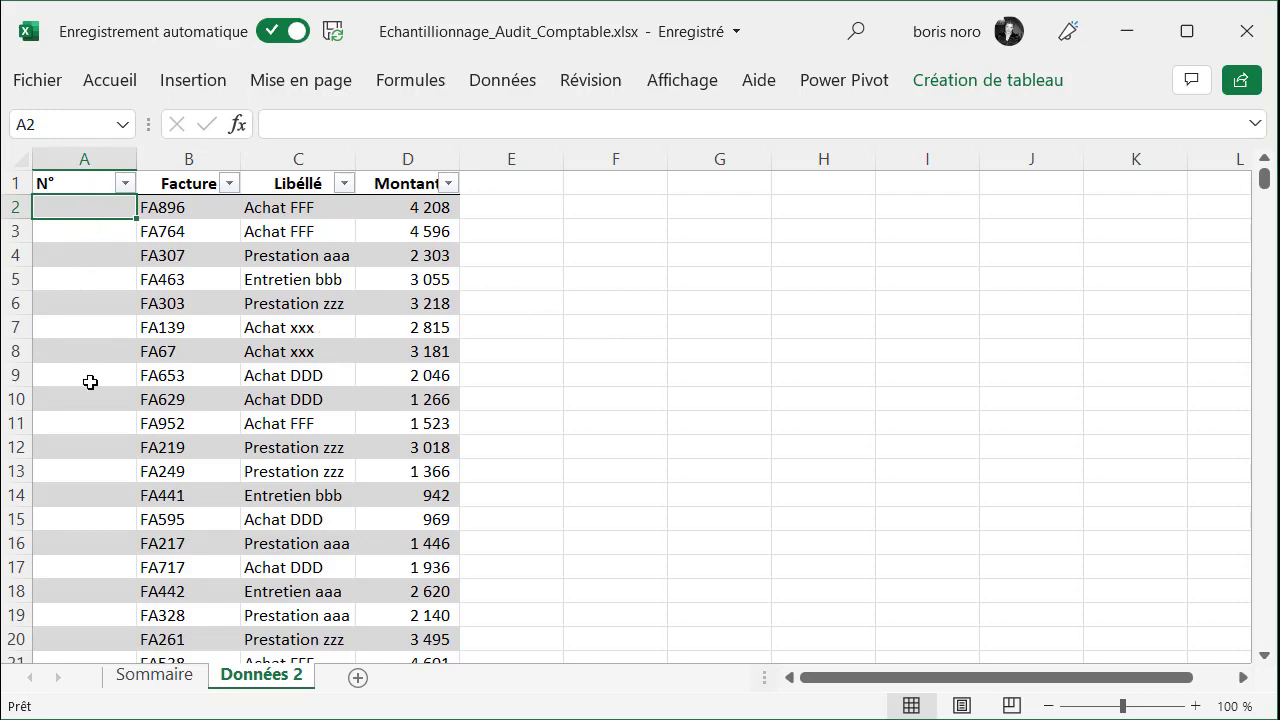
pyautogui.write('1')
pyautogui.hotkey('ctrl', 'F1')
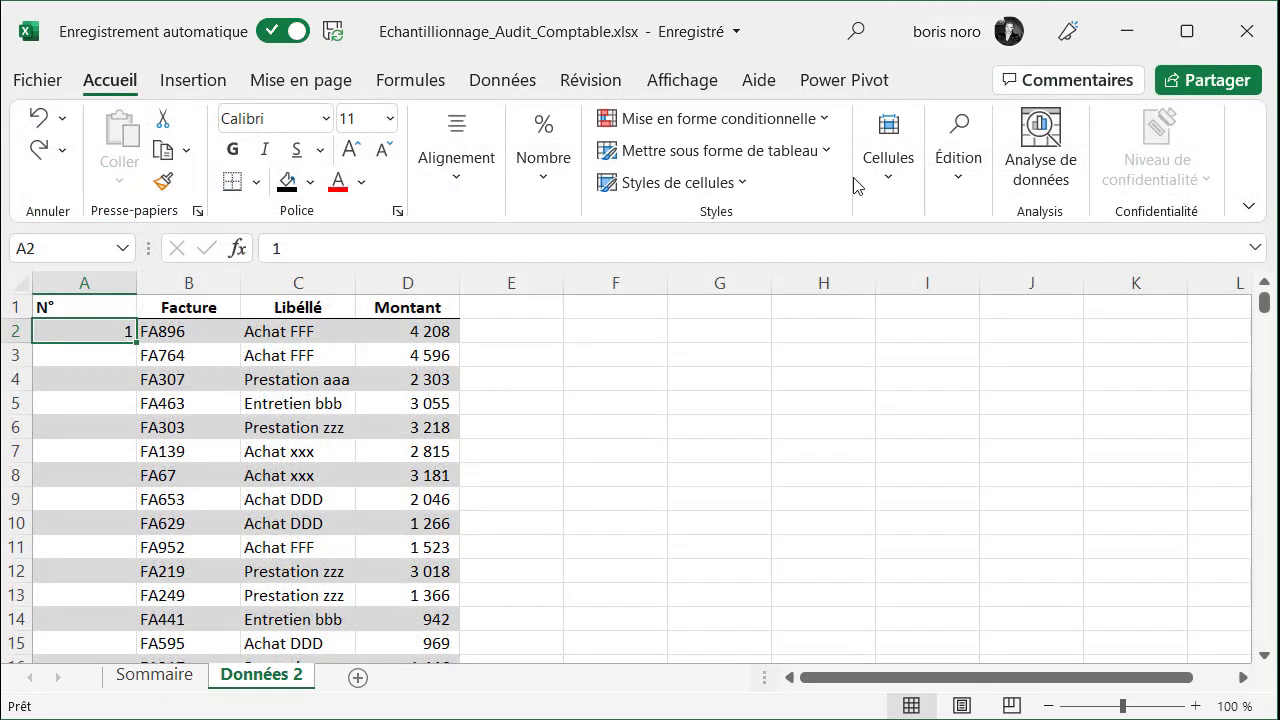
pyautogui.click(960, 175)
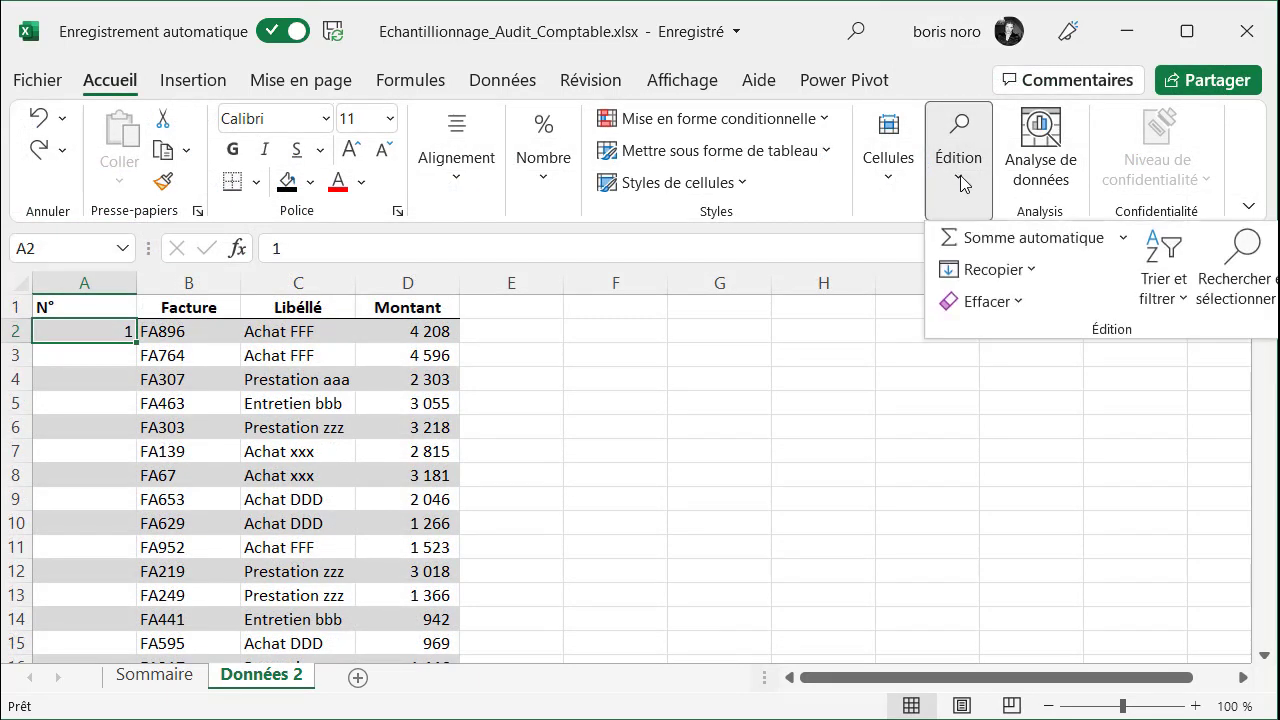
pyautogui.click(1028, 275)
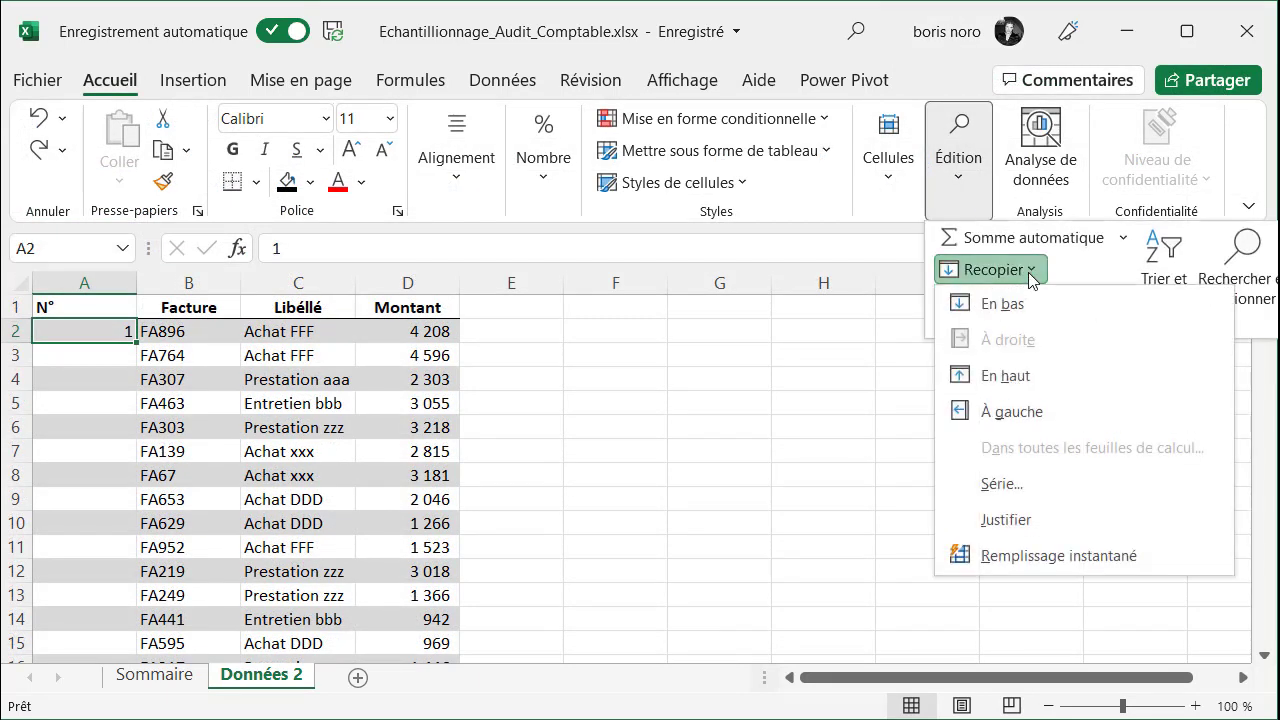
pyautogui.click(1026, 484)
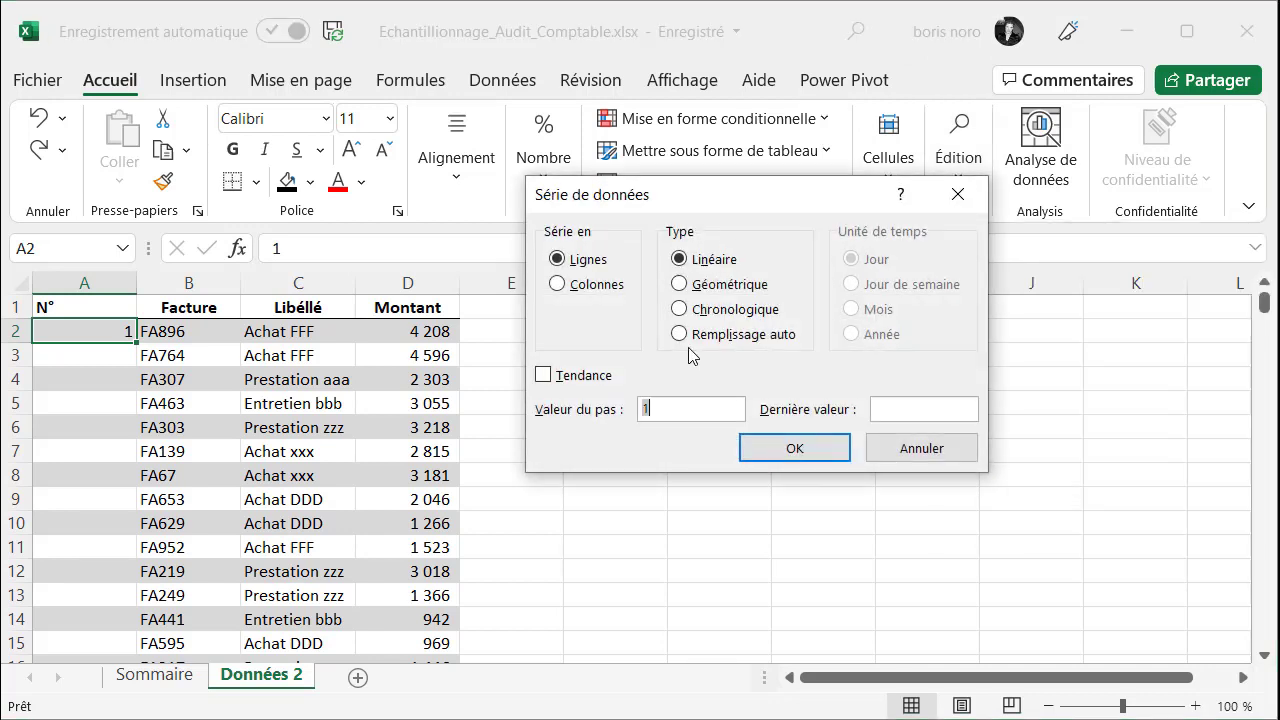
pyautogui.click(592, 287)
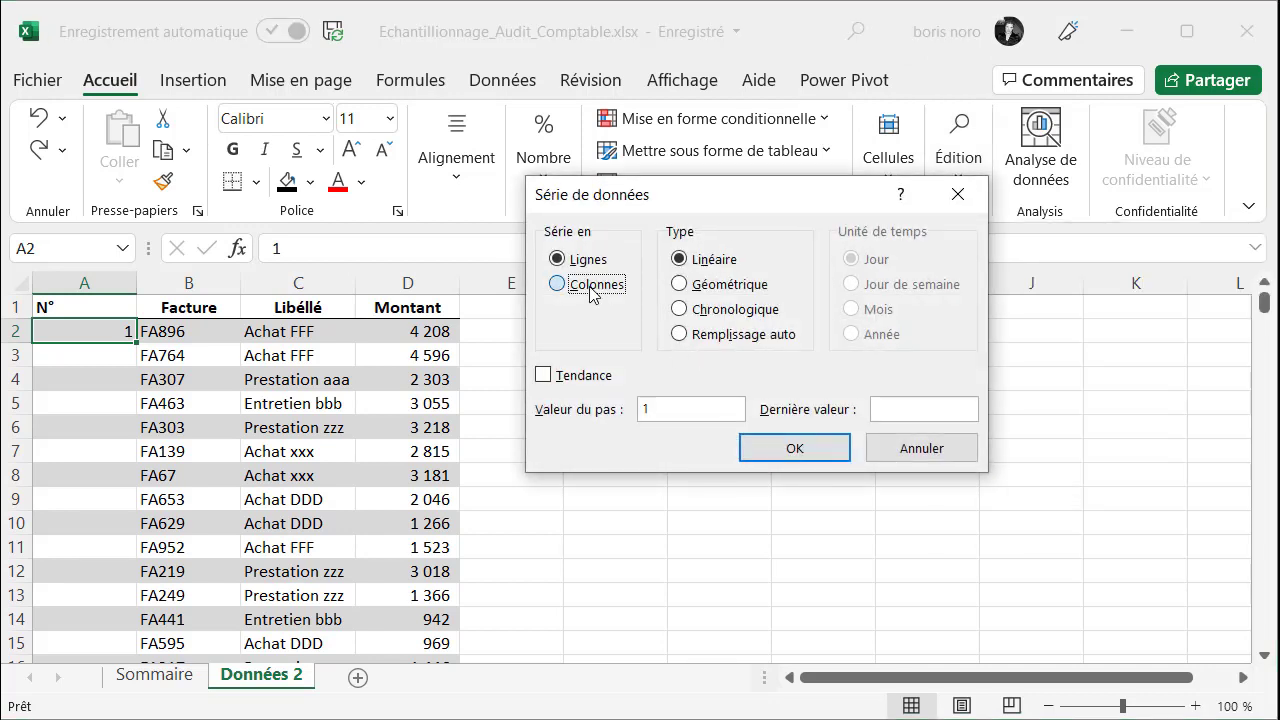
pyautogui.click(677, 407)
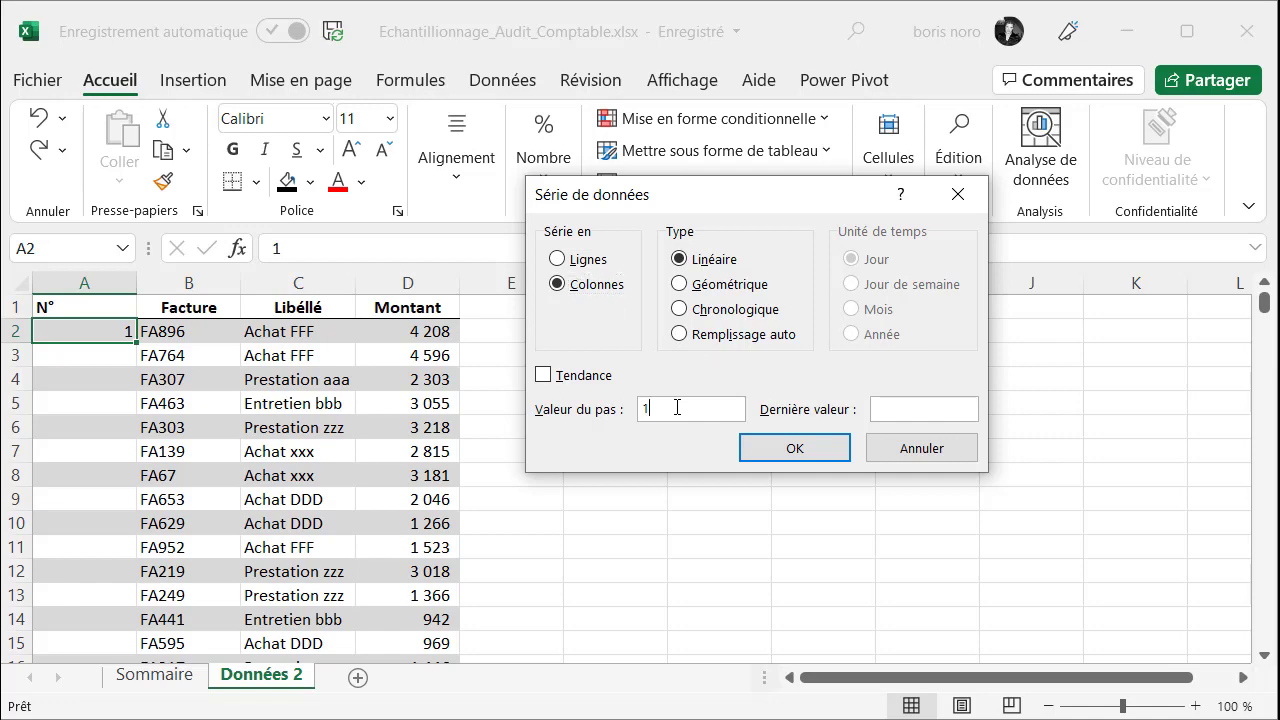
pyautogui.click(922, 407)
pyautogui.write('1000')
pyautogui.click(810, 450)
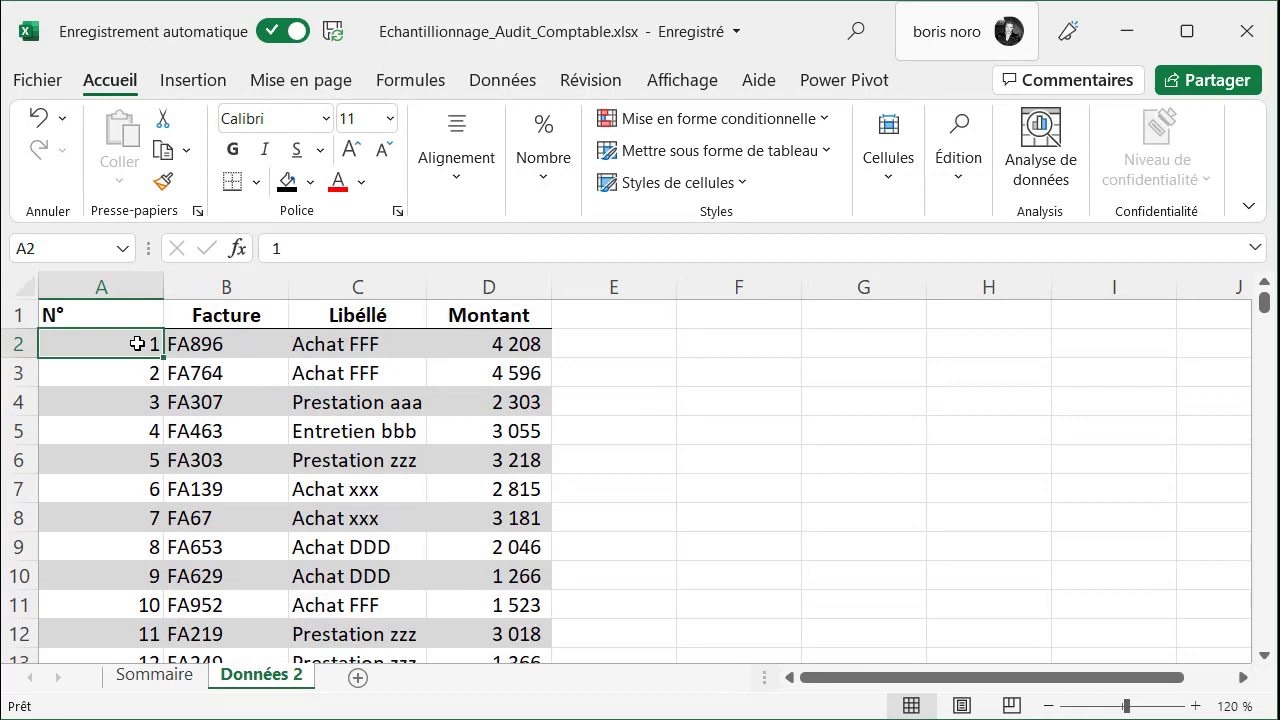
pyautogui.hotkey('ctrl', 'Down')
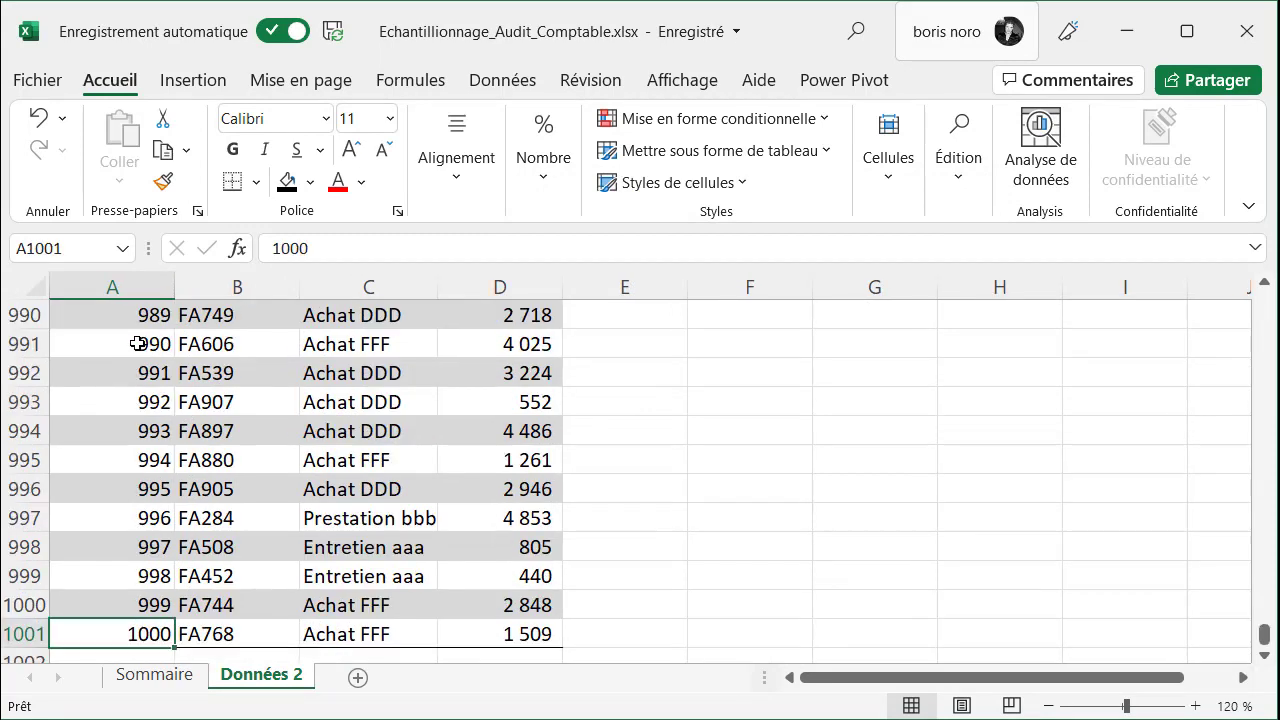
pyautogui.hotkey('ctrl', 'Up')
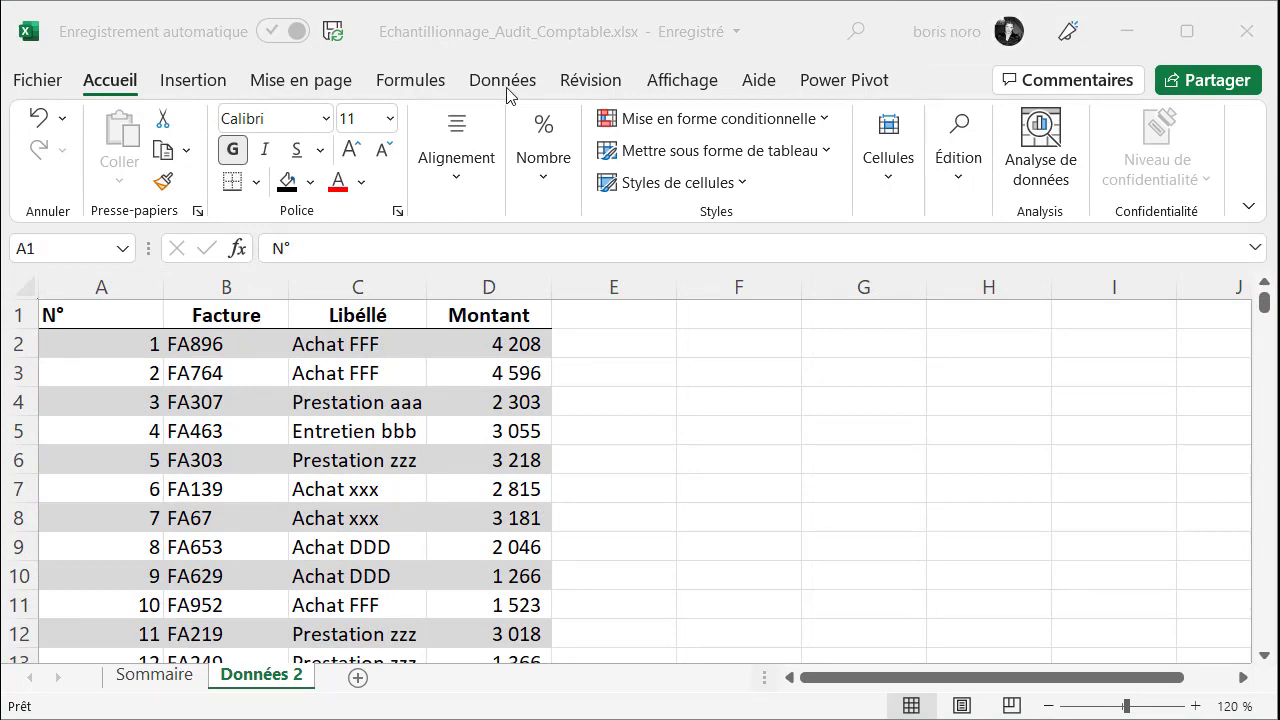
# Step: Open the Échantillonnage tool from the Données tab's Utilitaire d'analyse
pyautogui.click(505, 90)
pyautogui.click(505, 88)
pyautogui.click(1120, 120)
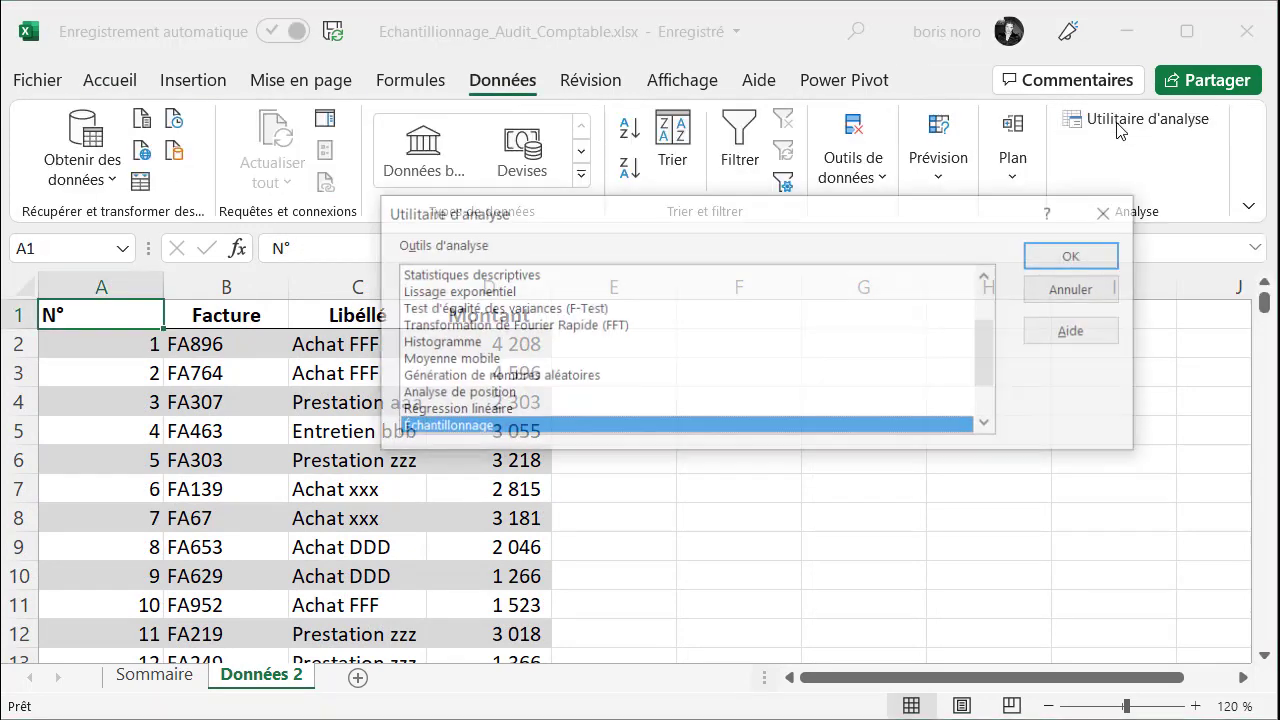
pyautogui.click(1077, 256)
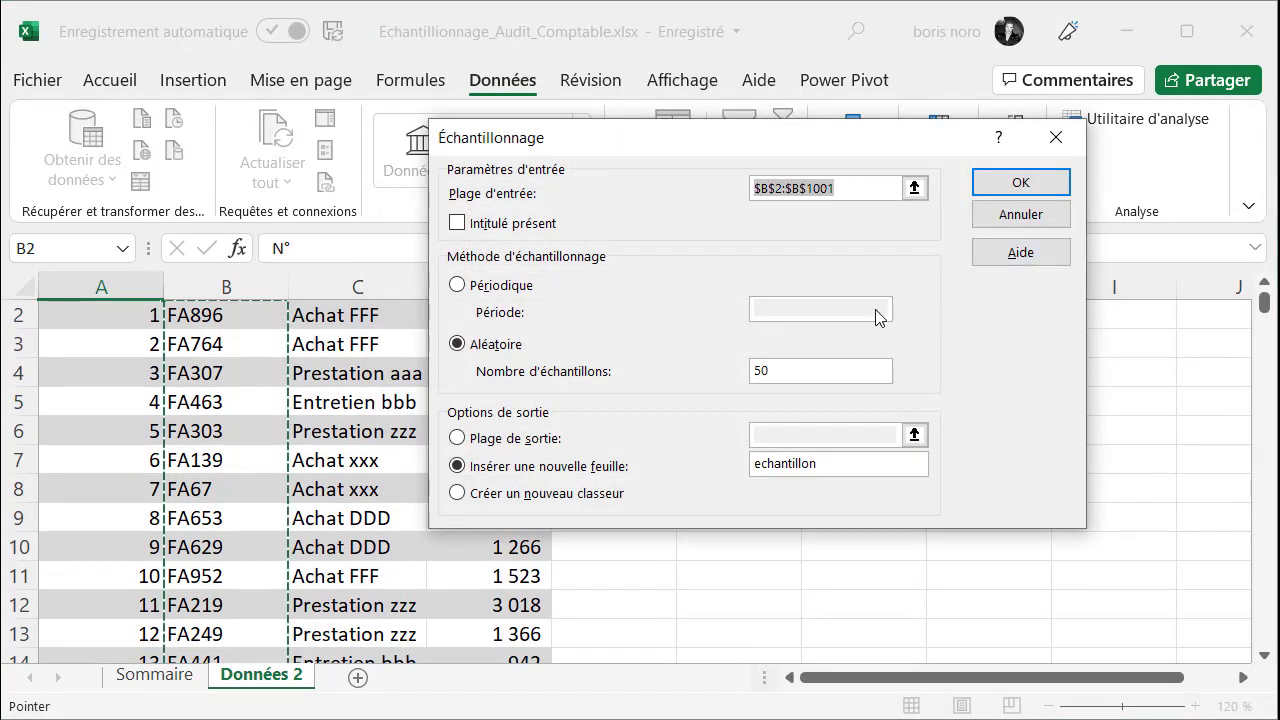
# Step: Sample 50 values from A2:A1001 into a new sheet named 'echantillon_'
pyautogui.click(914, 188)
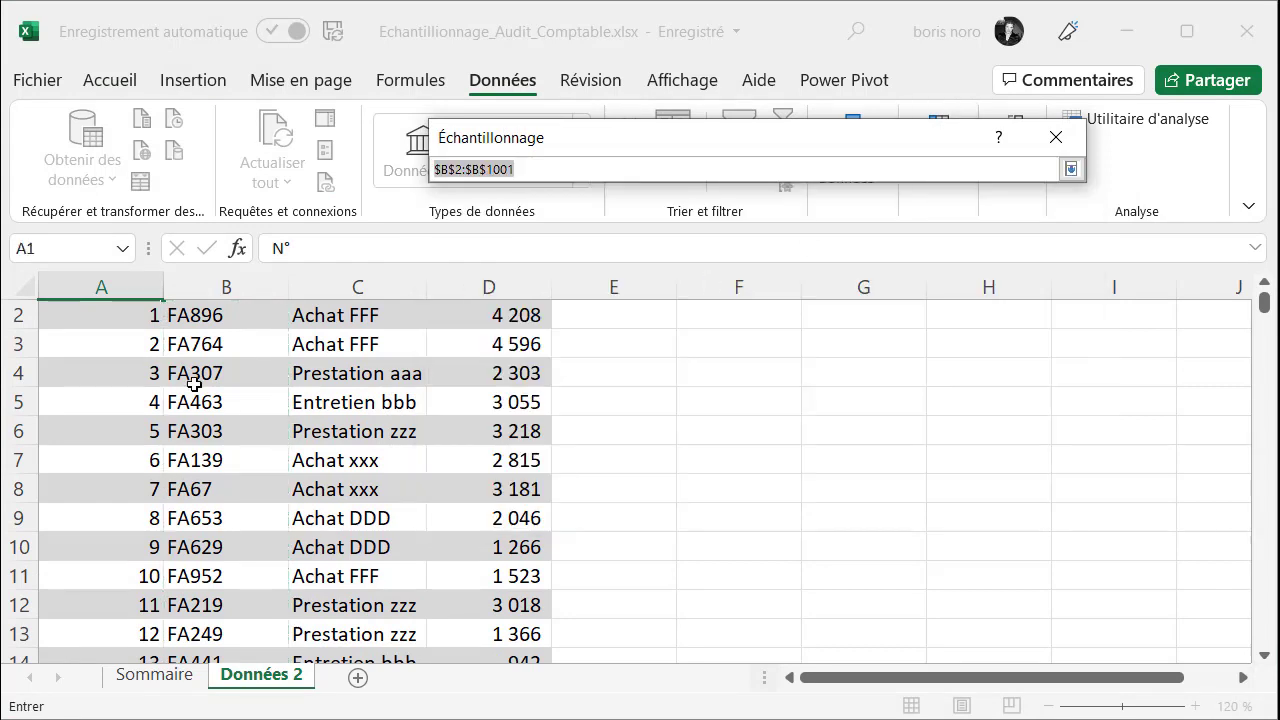
pyautogui.click(125, 311)
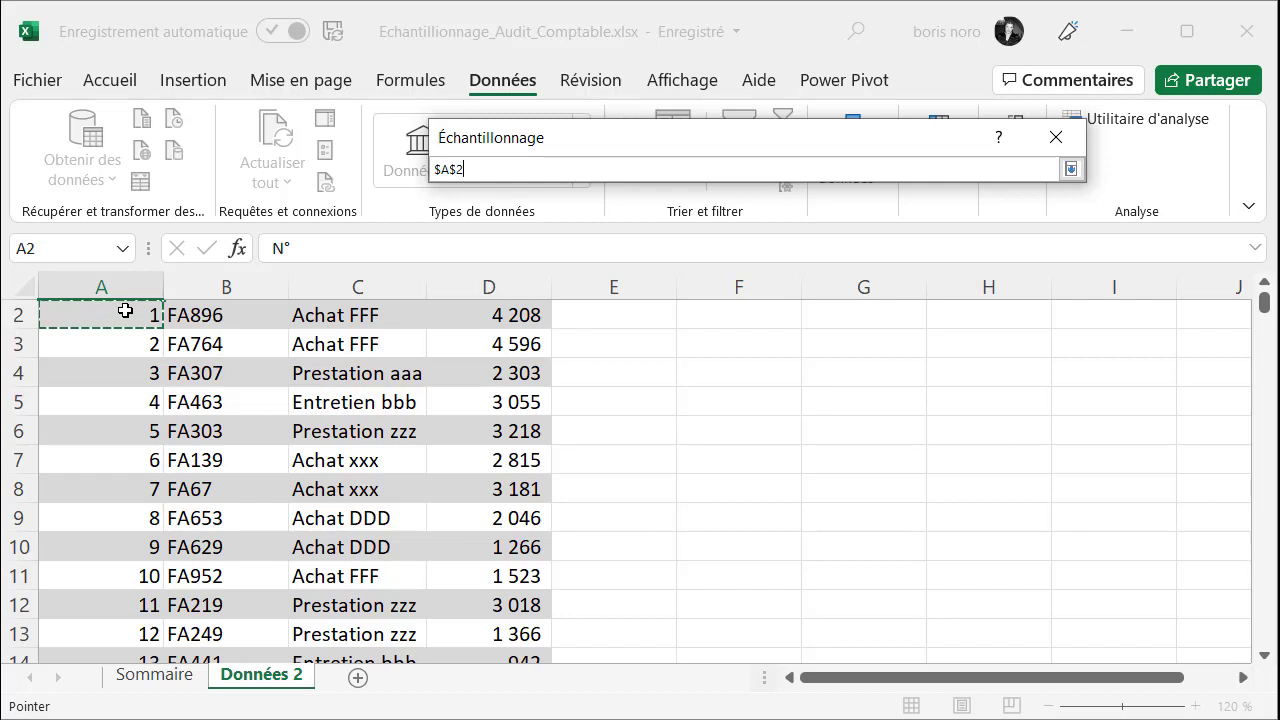
pyautogui.hotkey('ctrl', 'shift', 'Down')
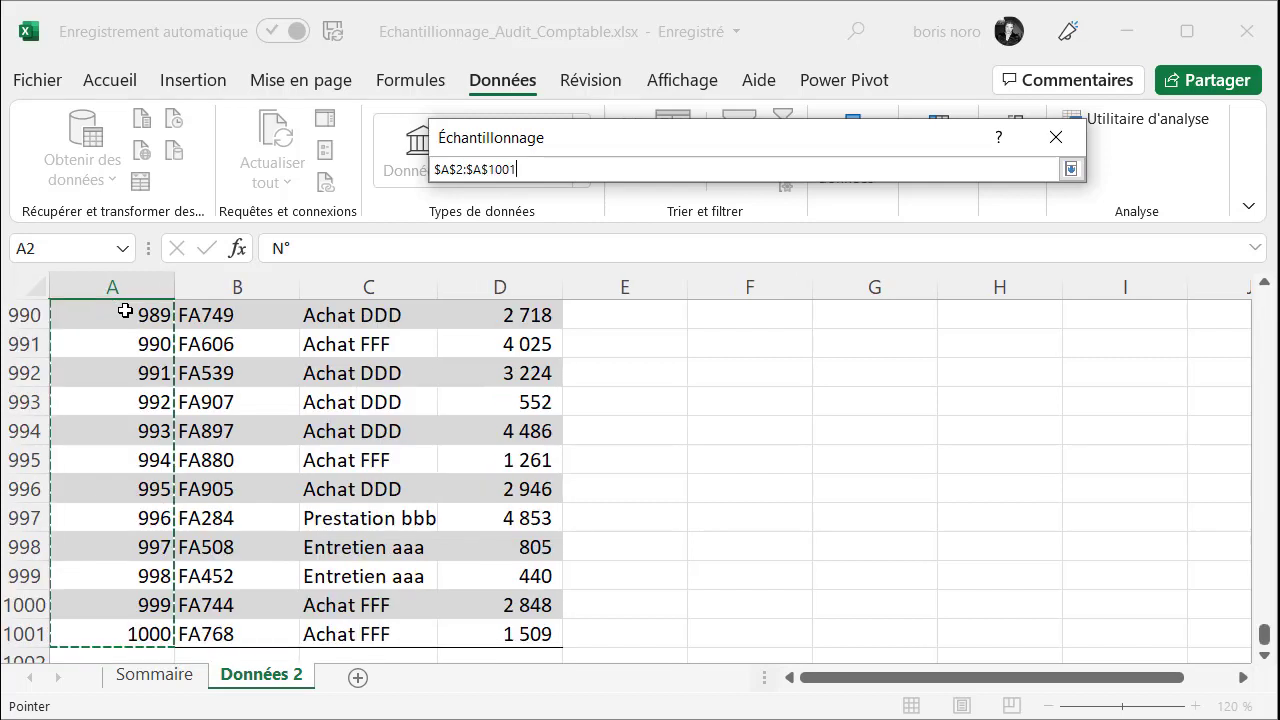
pyautogui.press('Return')
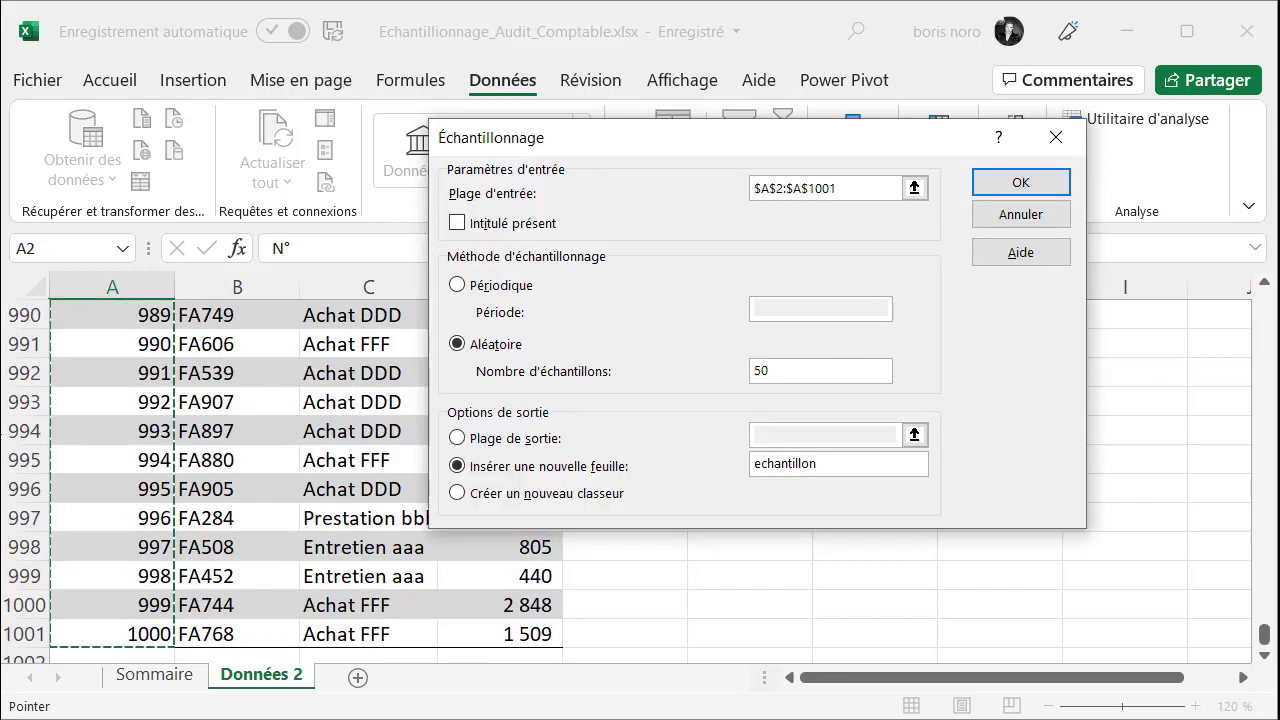
pyautogui.click(813, 375)
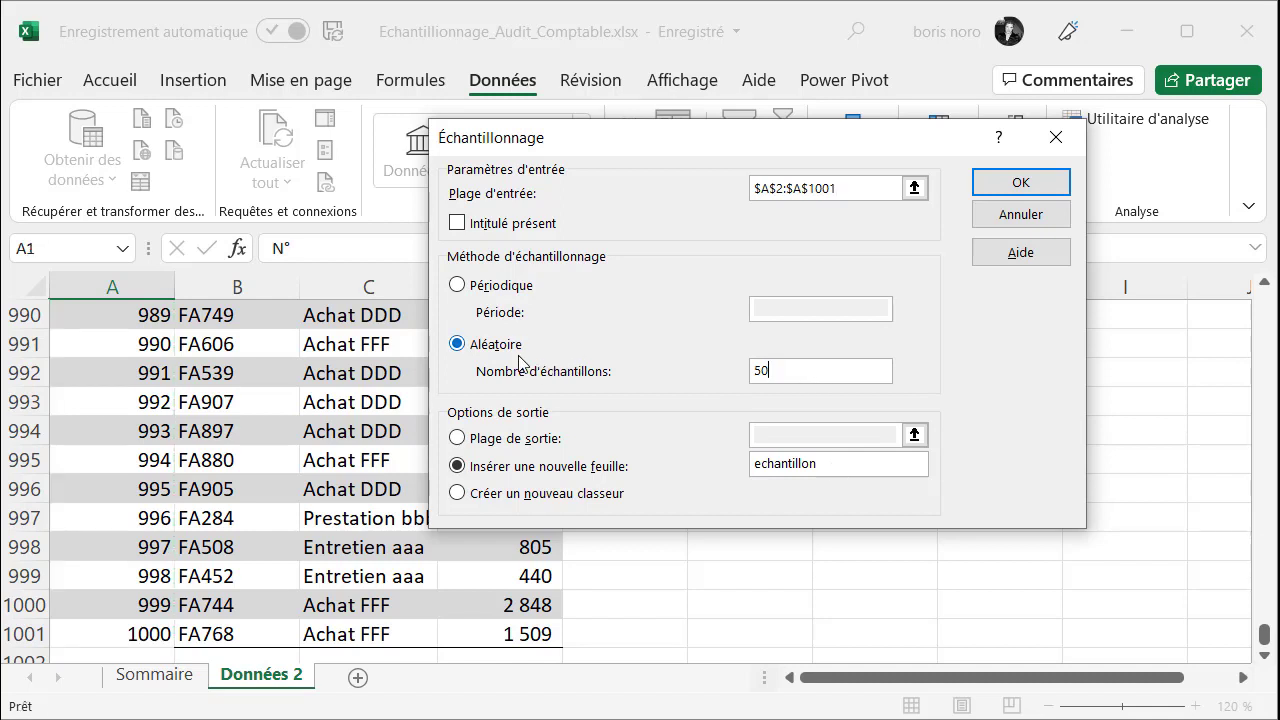
pyautogui.click(836, 471)
pyautogui.write('_')
pyautogui.click(1020, 184)
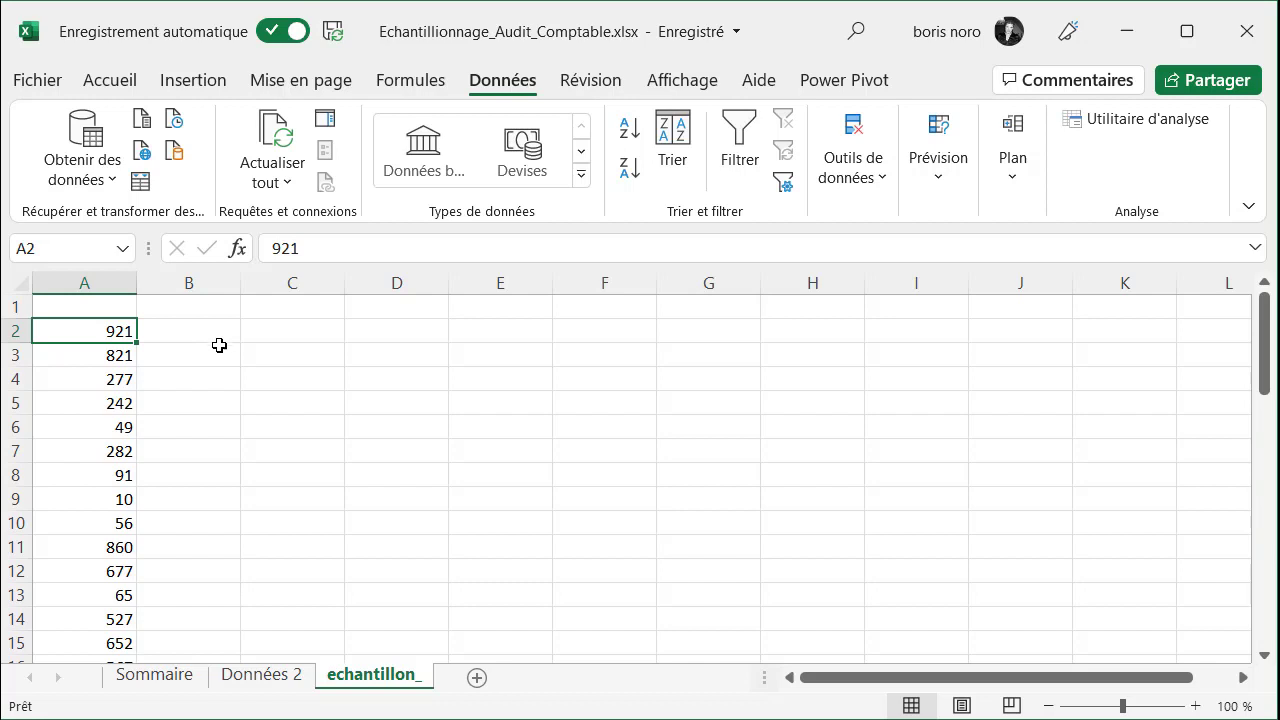
# Step: Inspect the row of invoice 921 on Données 2, then return to echantillon_
pyautogui.click(264, 674)
pyautogui.click(108, 344)
pyautogui.moveTo(108, 344); pyautogui.dragTo(495, 344)
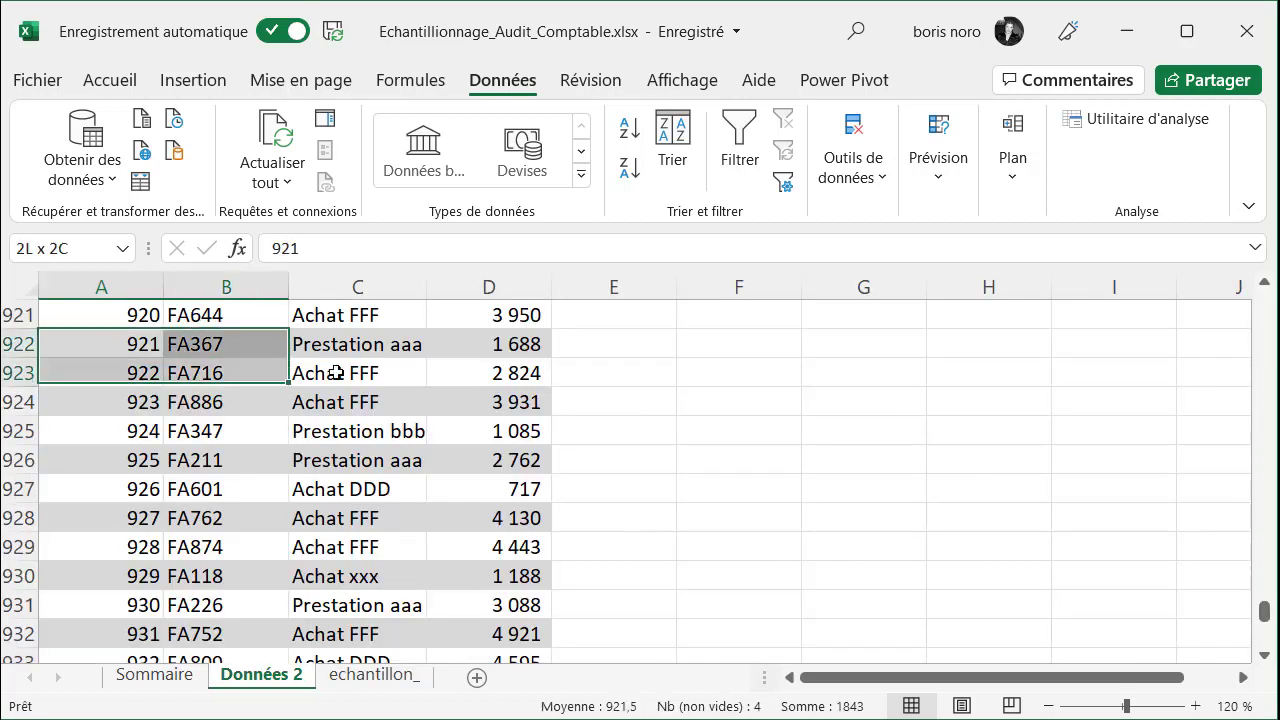
pyautogui.click(776, 382)
pyautogui.hotkey('ctrl', 'pagedown')
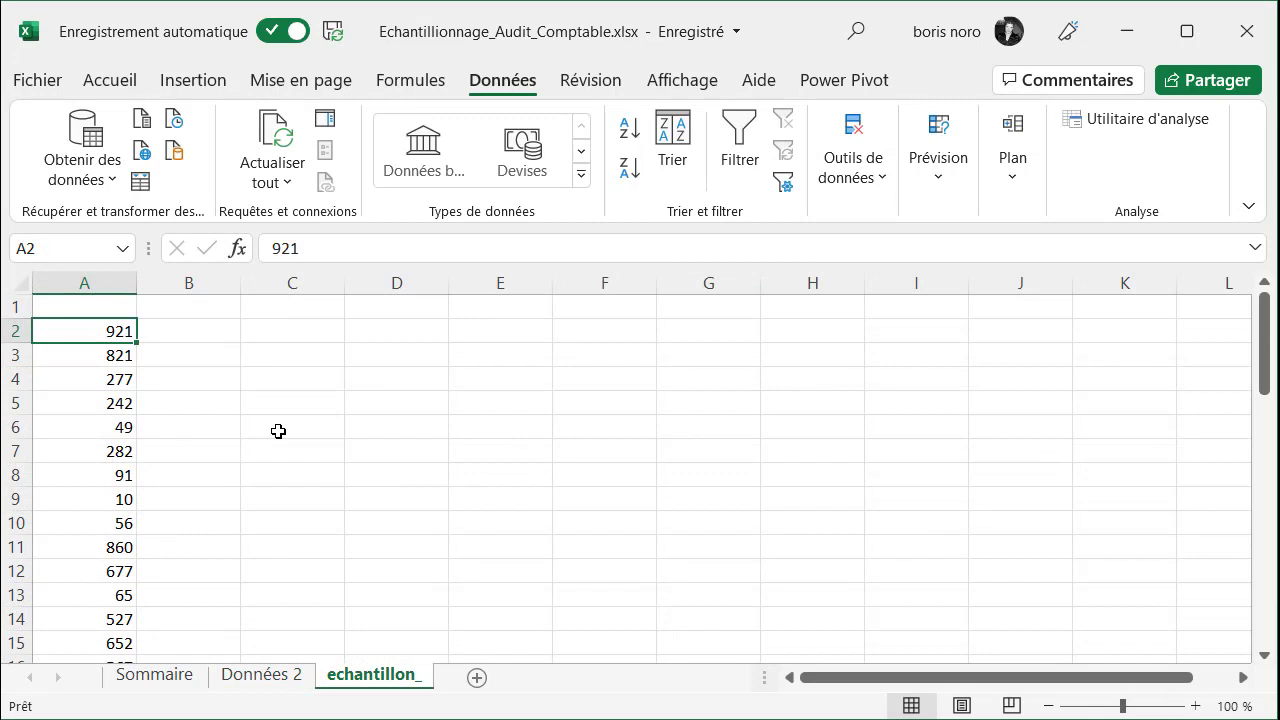
# Step: Enter 1 in B1 and fill the series 1 to 4 across B1:E1
pyautogui.click(201, 308)
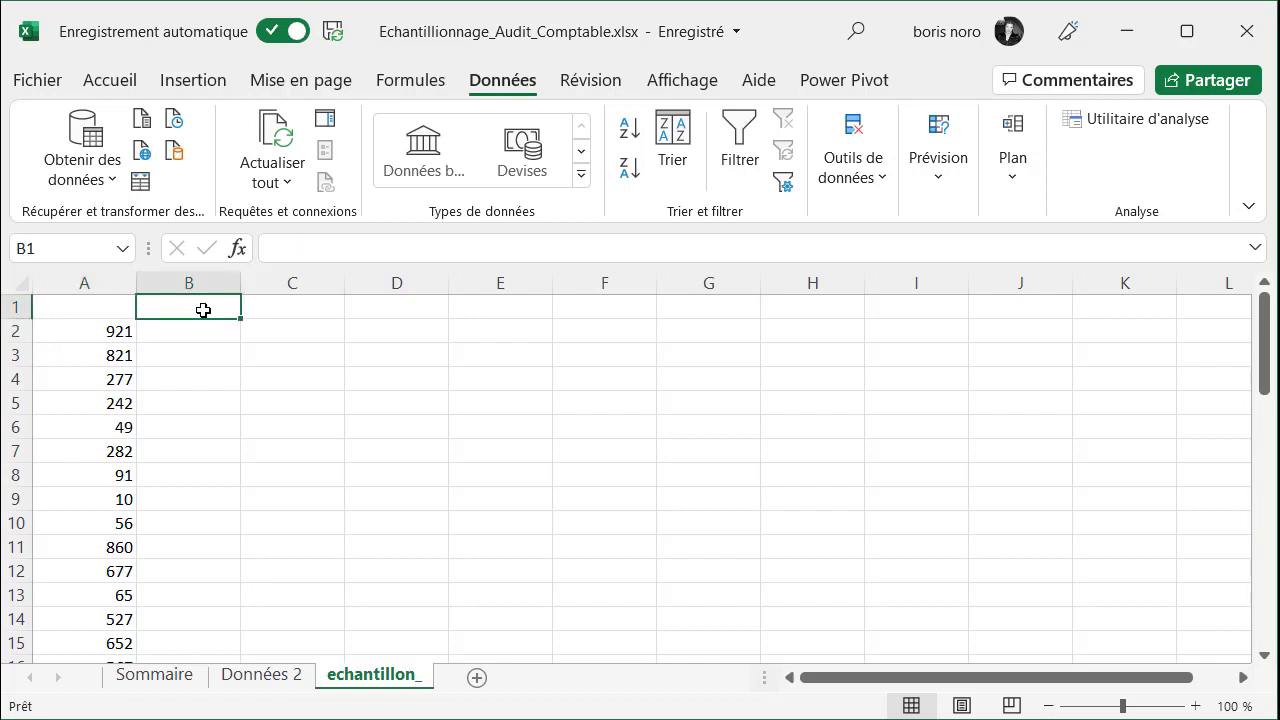
pyautogui.write('1')
pyautogui.press('Tab')
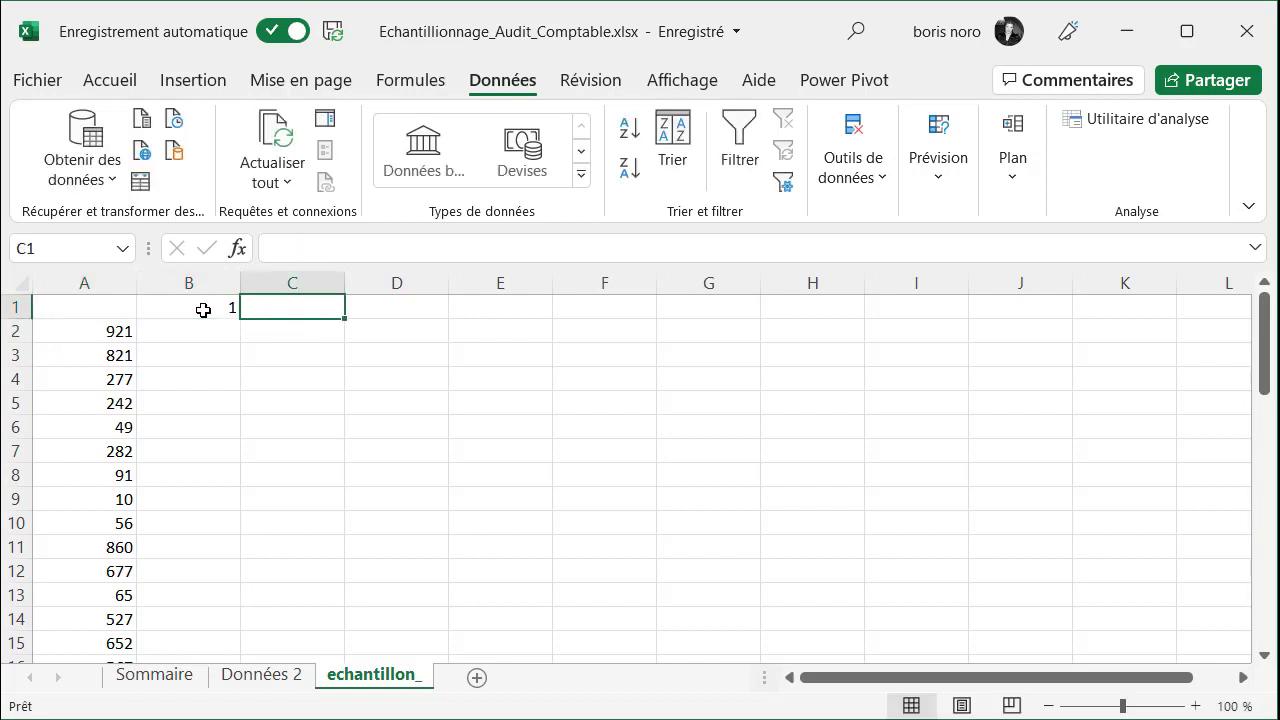
pyautogui.click(203, 310)
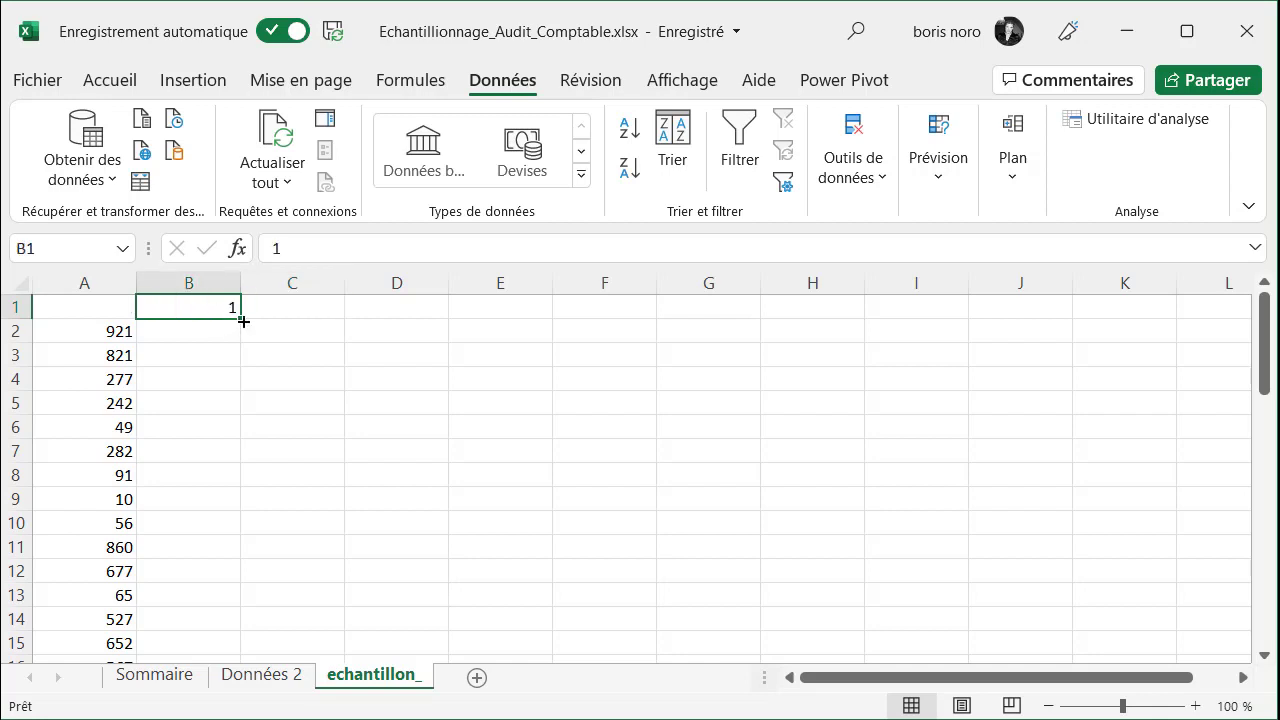
pyautogui.moveTo(243, 321); pyautogui.dragTo(510, 316)
pyautogui.click(185, 334)
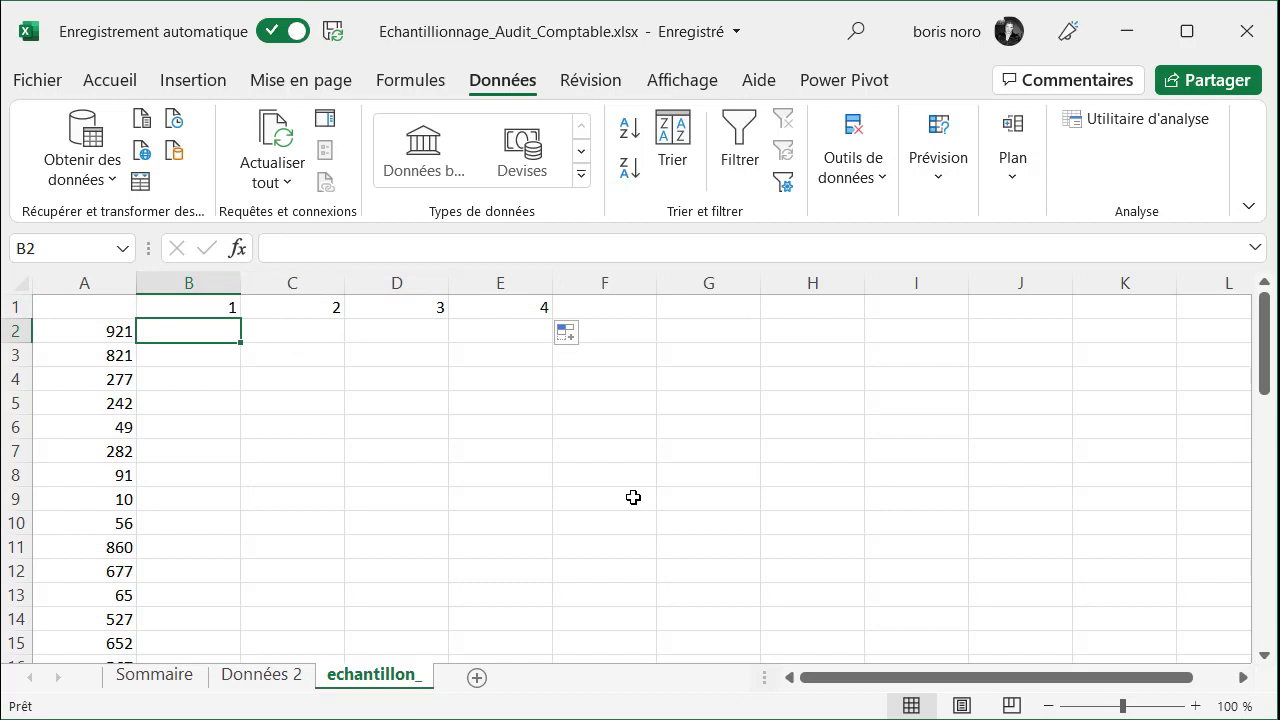
# Step: In B2, build =RECHERCHEV(A2;'Données 2'!A1:D1001;B1;FAUX) for an exact-match lookup
pyautogui.write('=RECHERCHEV(')
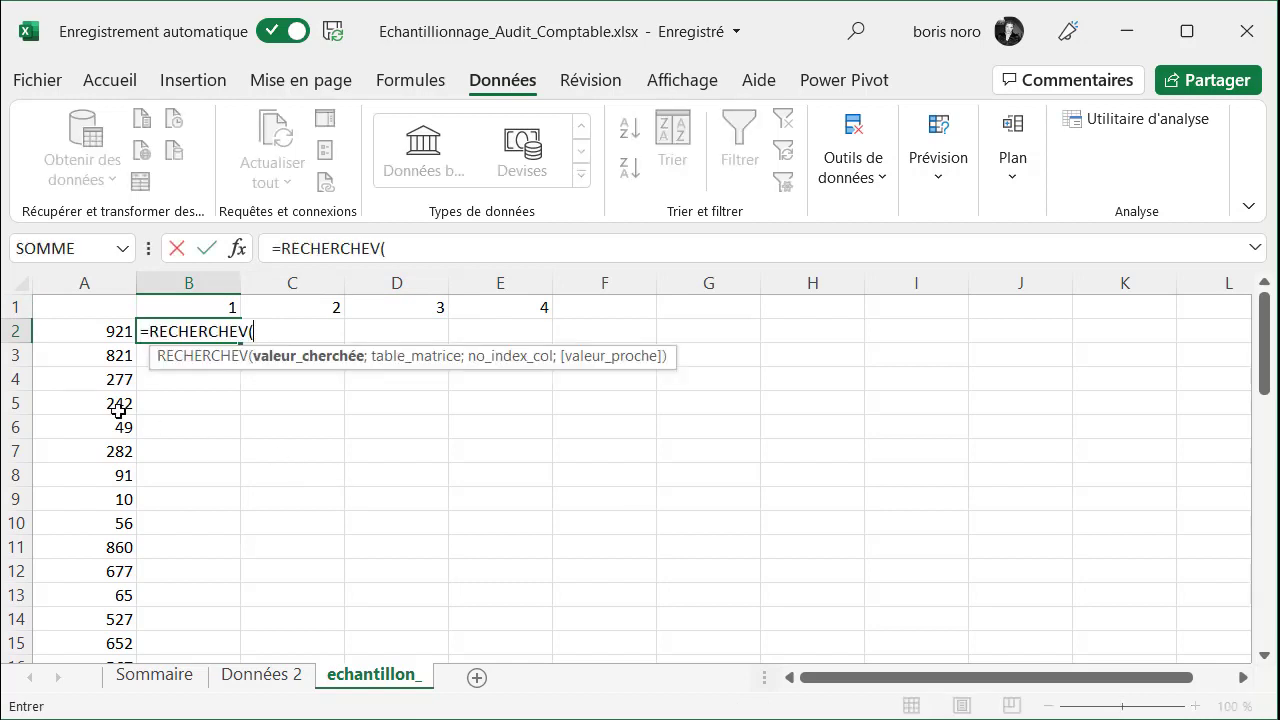
pyautogui.click(104, 331)
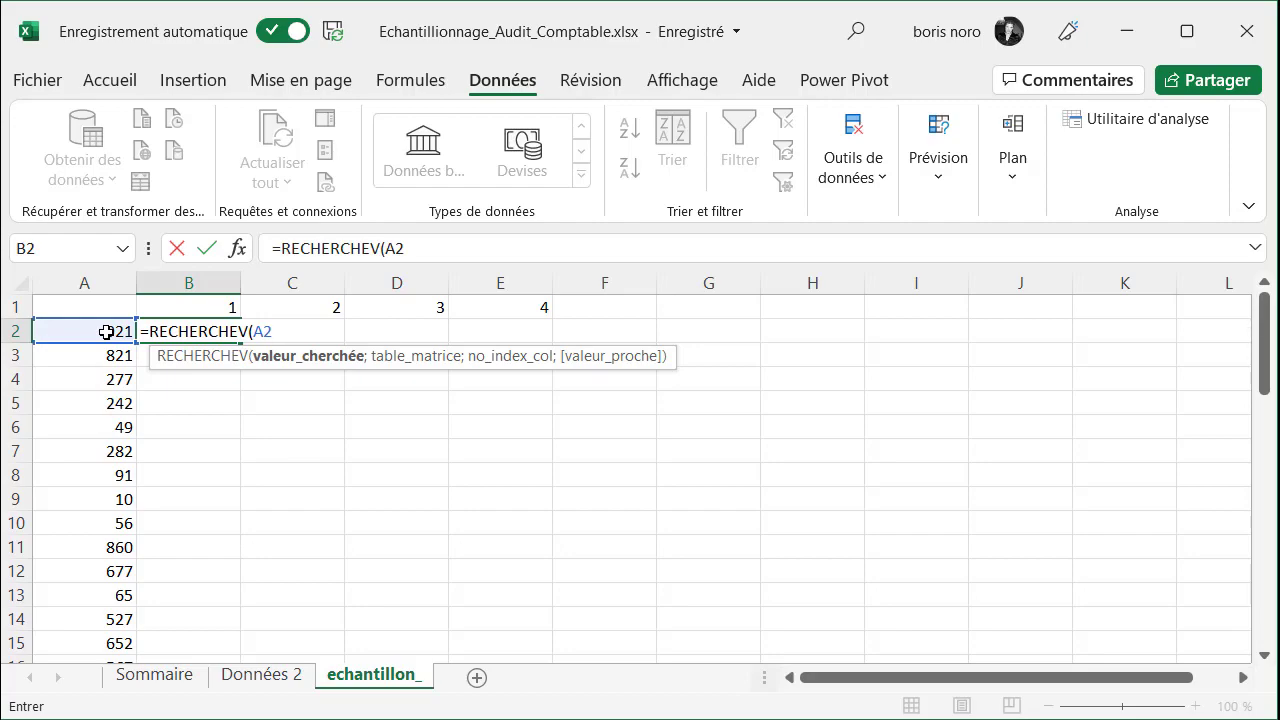
pyautogui.write(';')
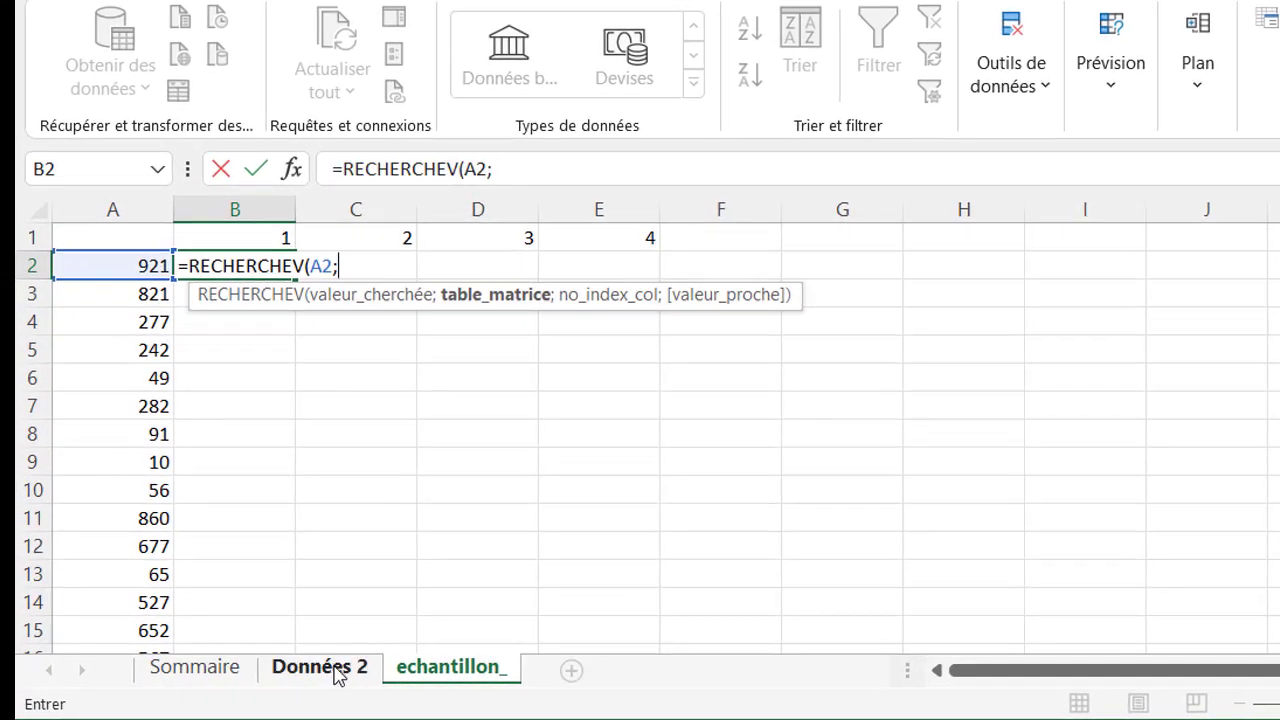
pyautogui.click(332, 668)
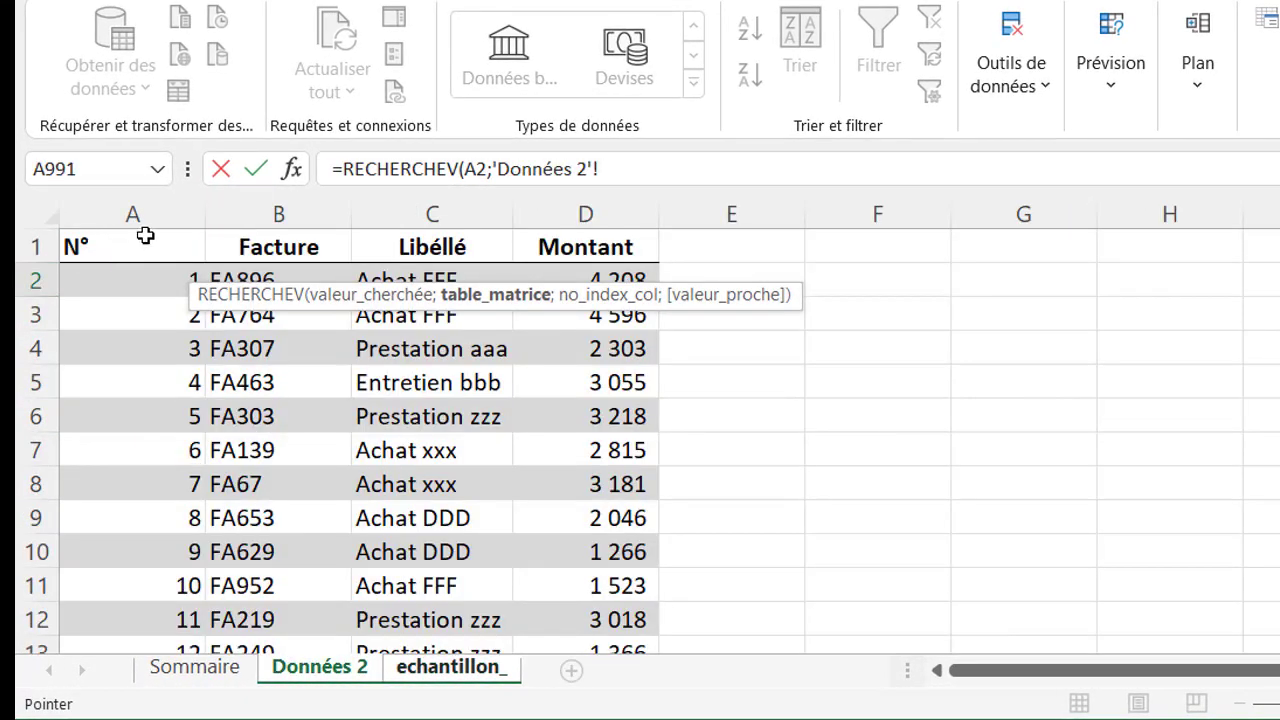
pyautogui.moveTo(141, 242); pyautogui.dragTo(597, 487)
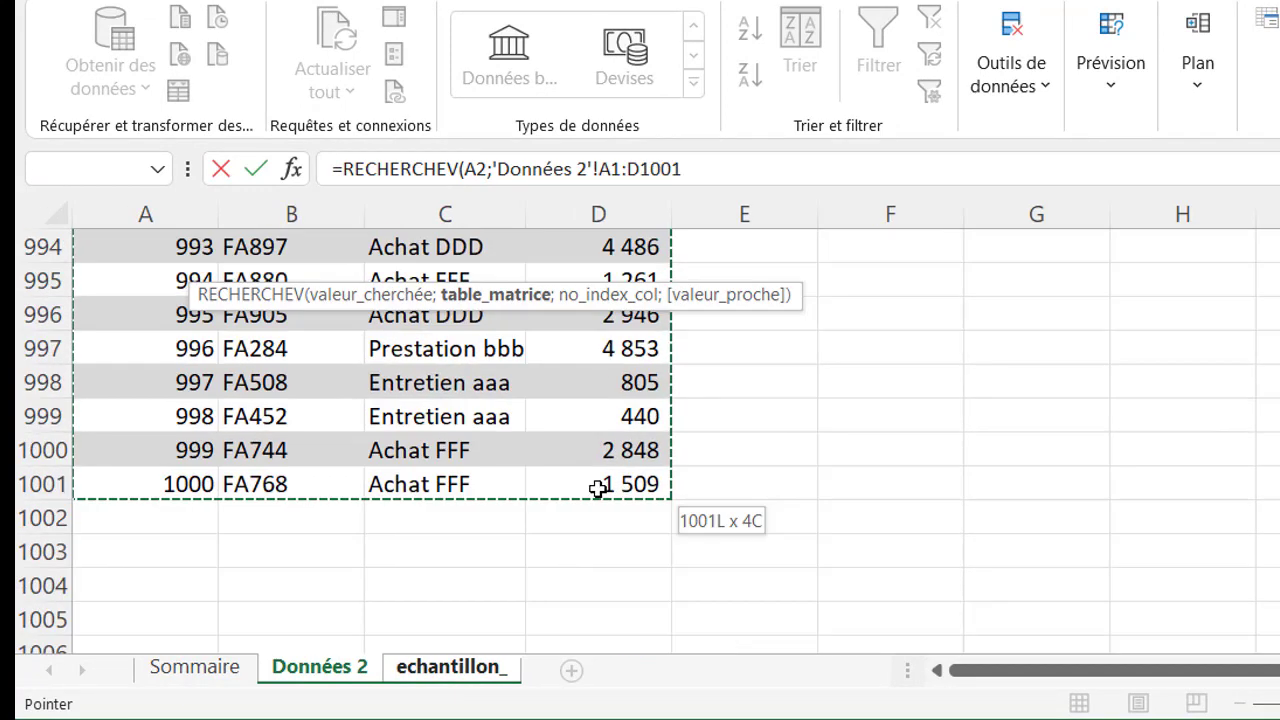
pyautogui.click(717, 162)
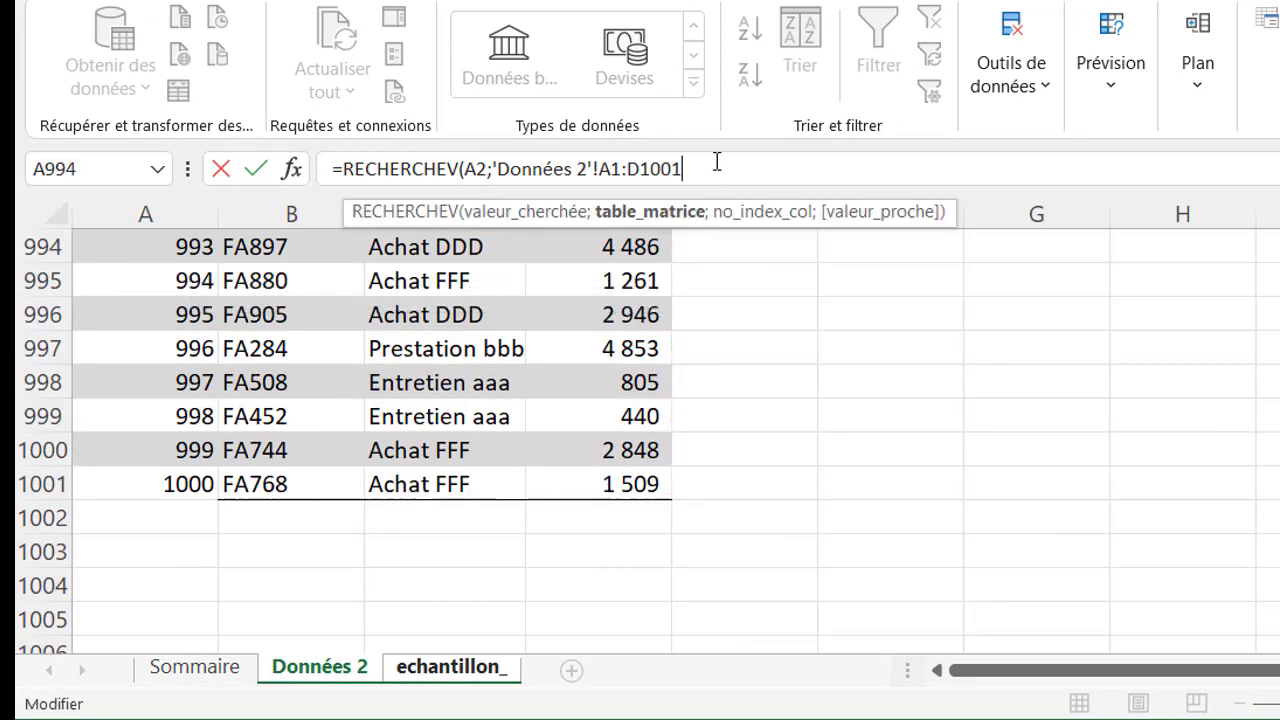
pyautogui.write(';')
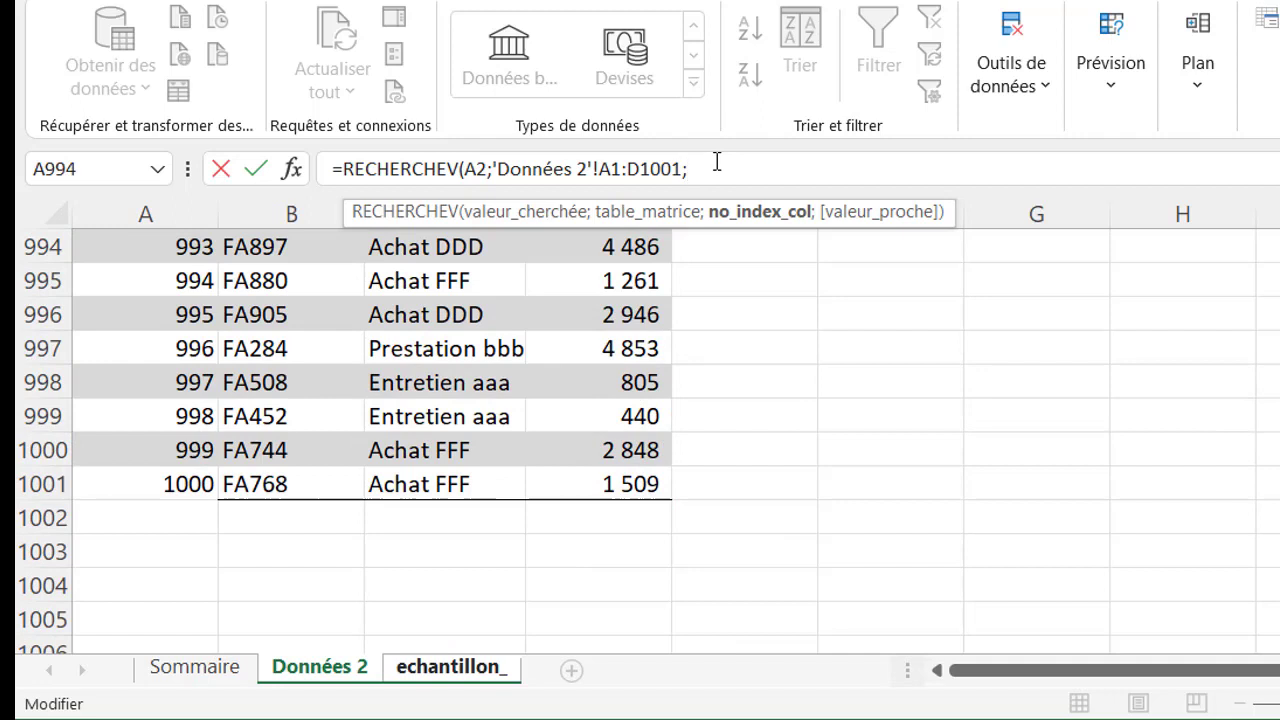
pyautogui.click(450, 668)
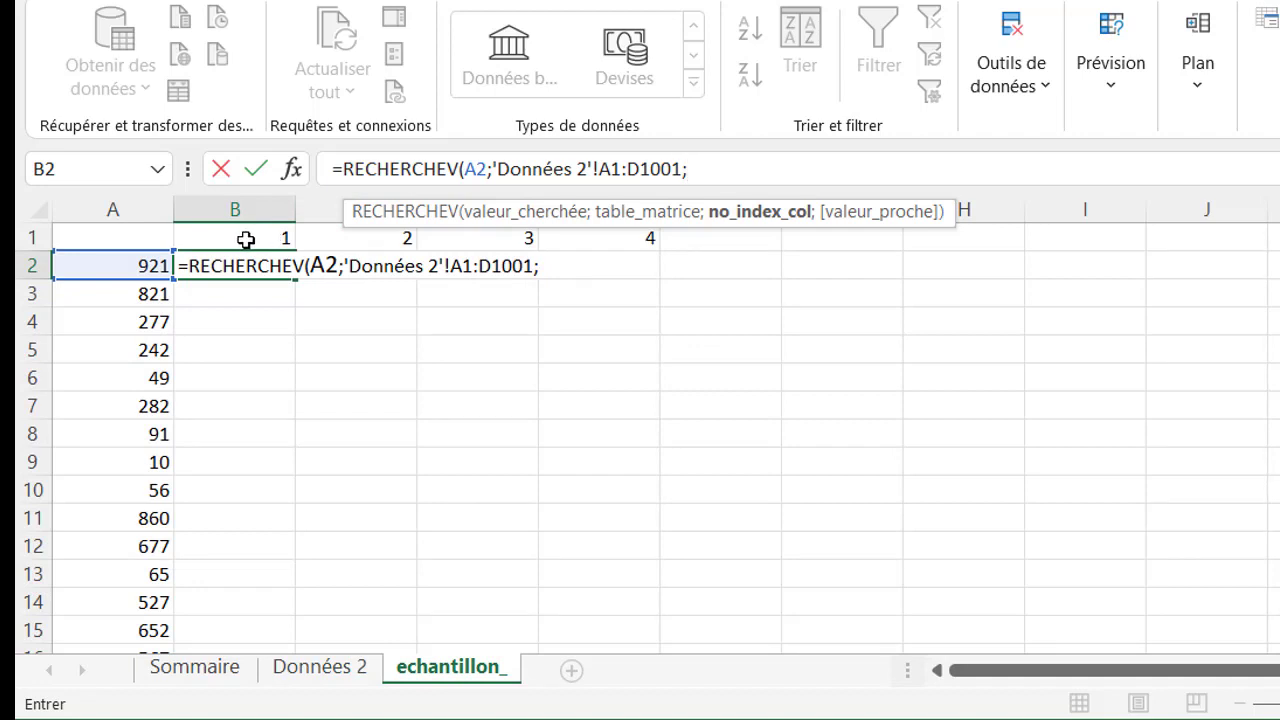
pyautogui.click(245, 240)
pyautogui.write(';')
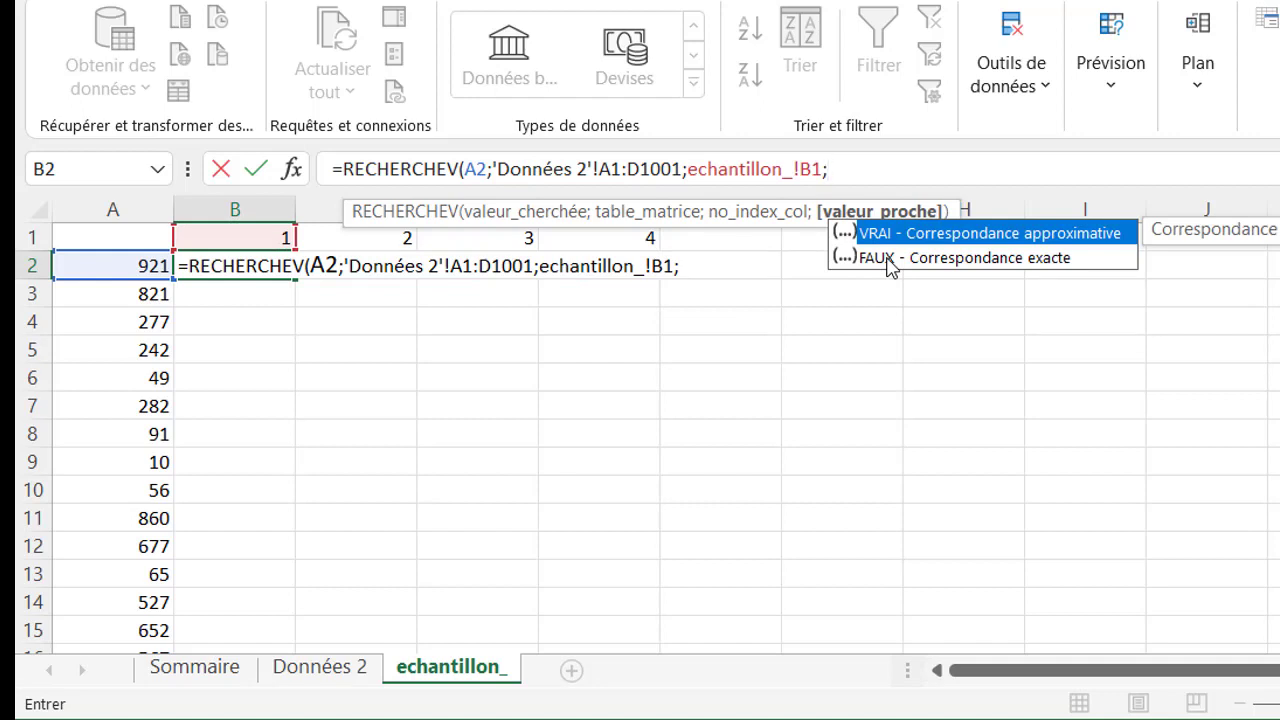
pyautogui.doubleClick(880, 259)
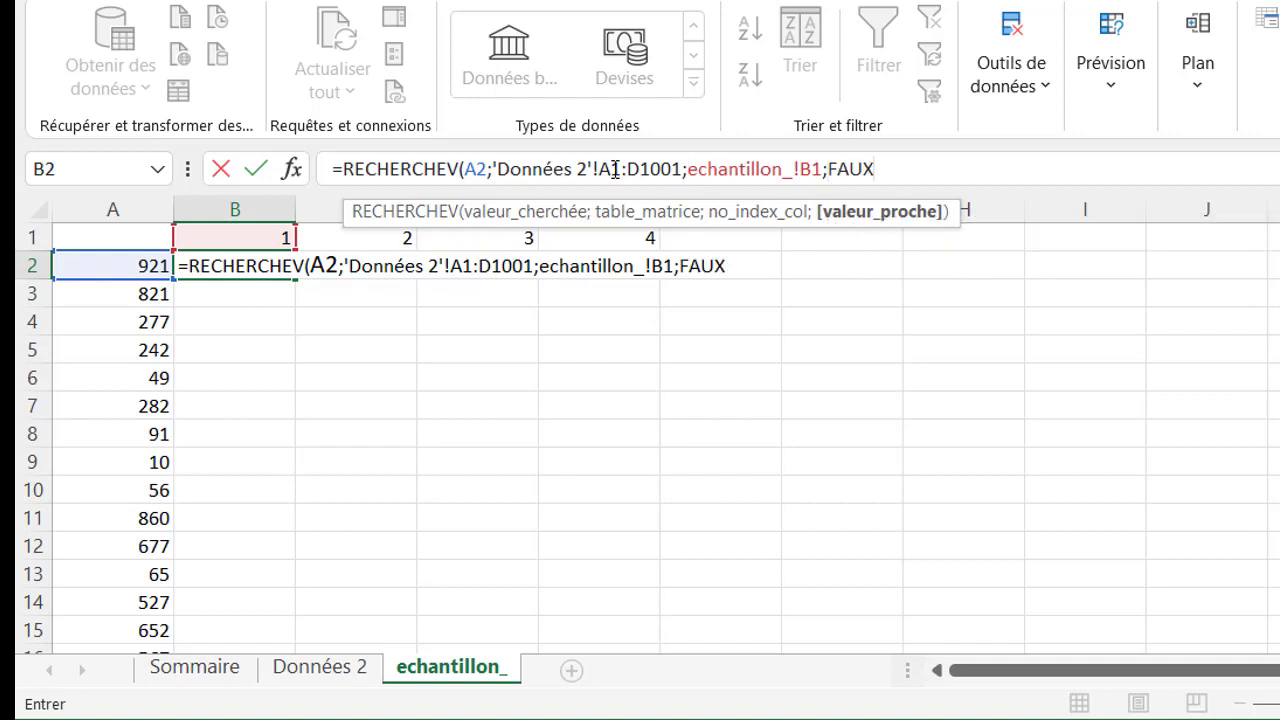
# Step: Anchor the references as $A2, $A$1:$D$1001 and B$1, then commit, returning 921
pyautogui.click(613, 168)
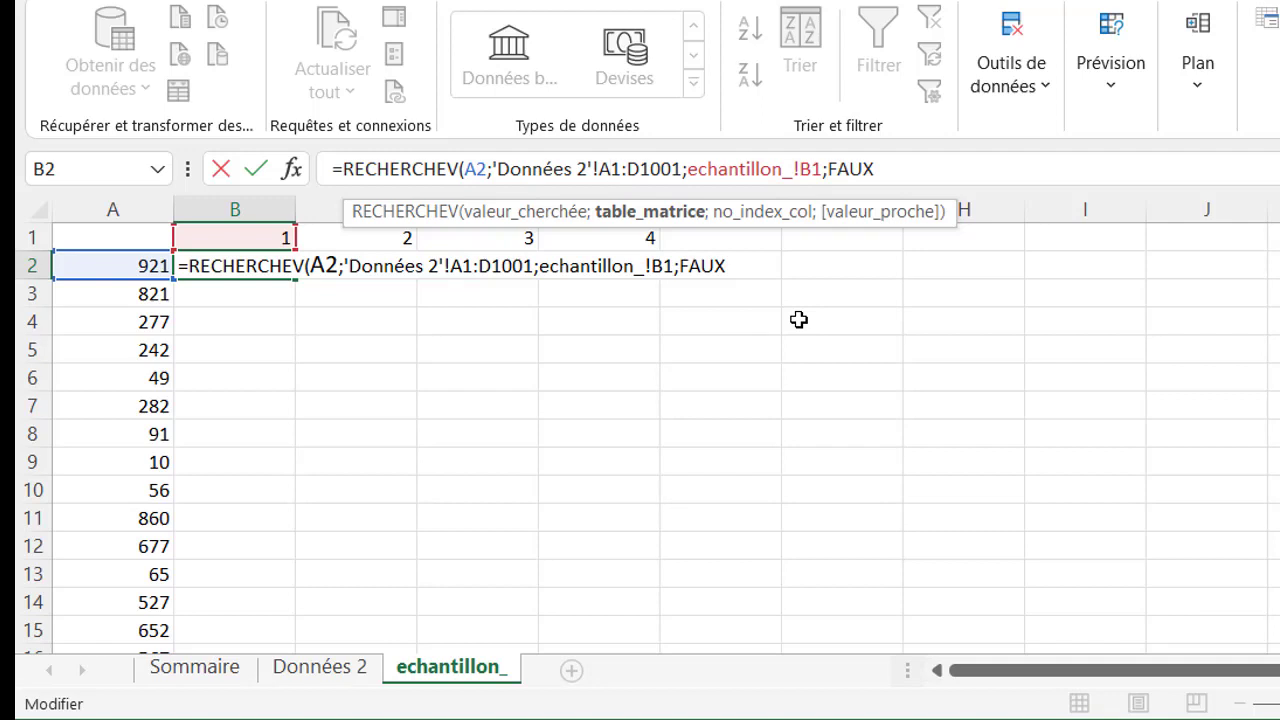
pyautogui.press('F4')
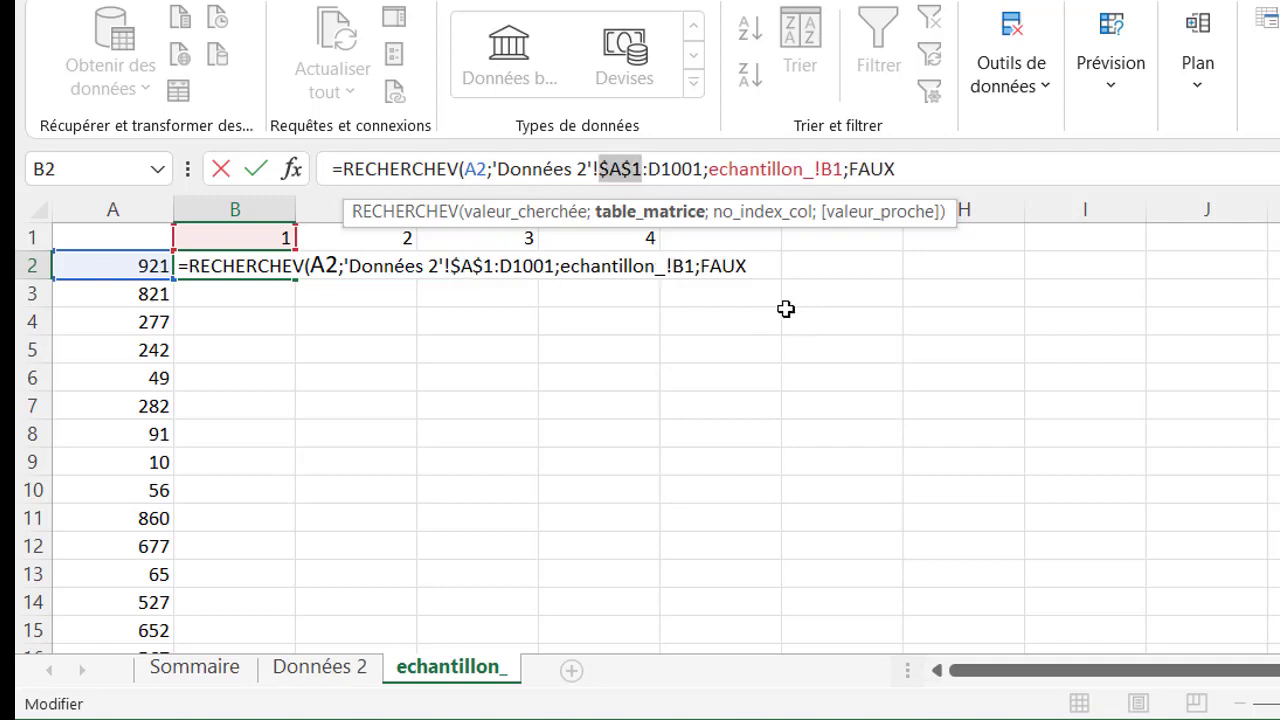
pyautogui.press('Right')
pyautogui.press('Right')
pyautogui.press('Right')
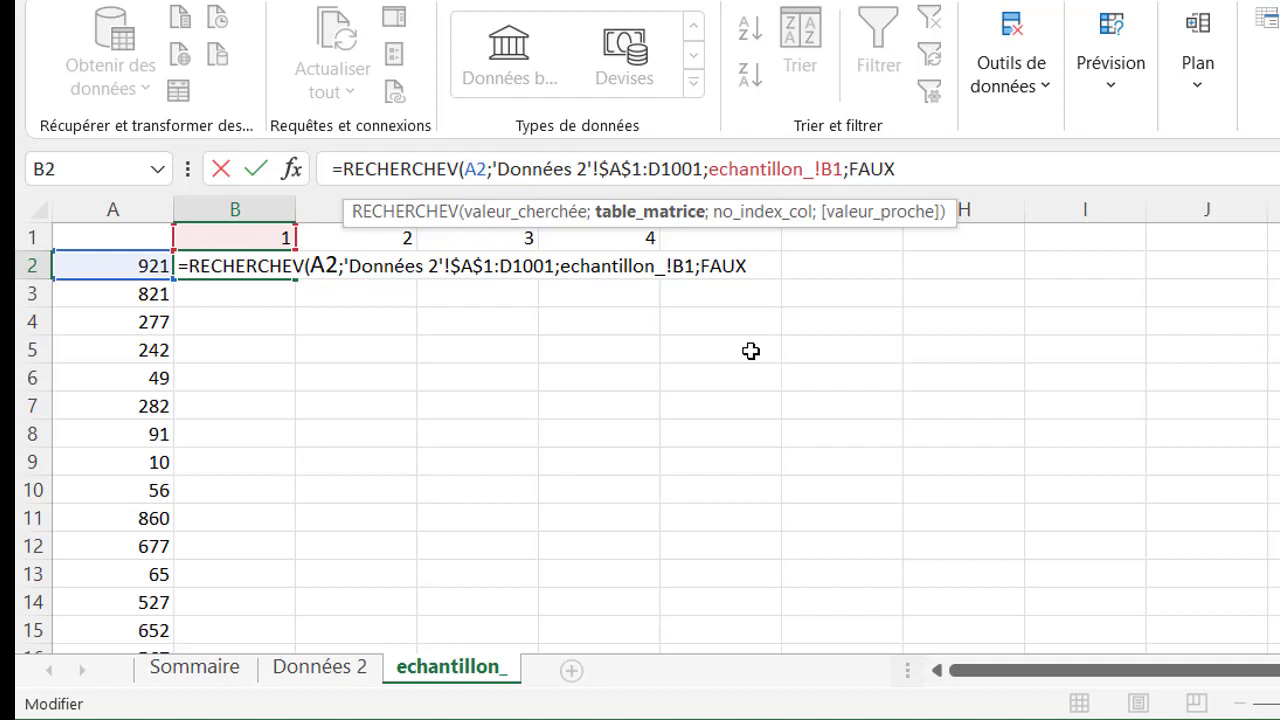
pyautogui.press('F4')
pyautogui.press('Right')
pyautogui.hotkey('ctrl', 'shift', 'Right')
pyautogui.press('Delete')
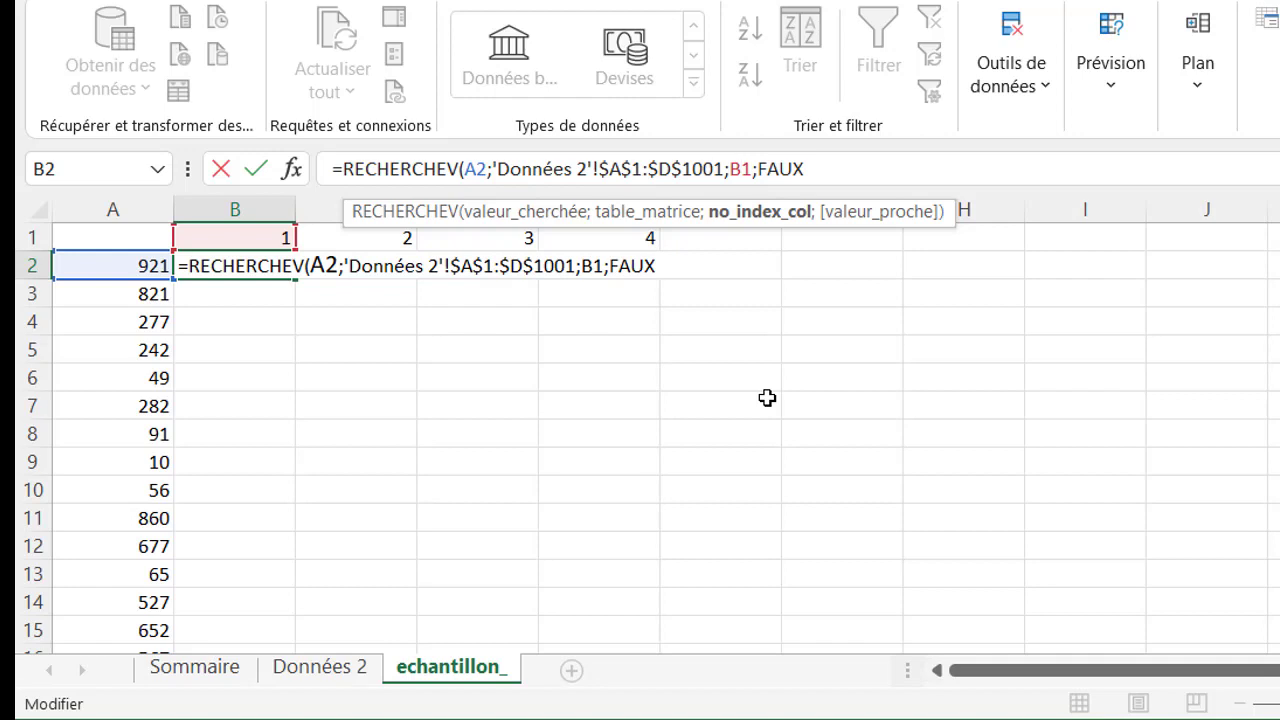
pyautogui.write('$')
pyautogui.click(757, 168)
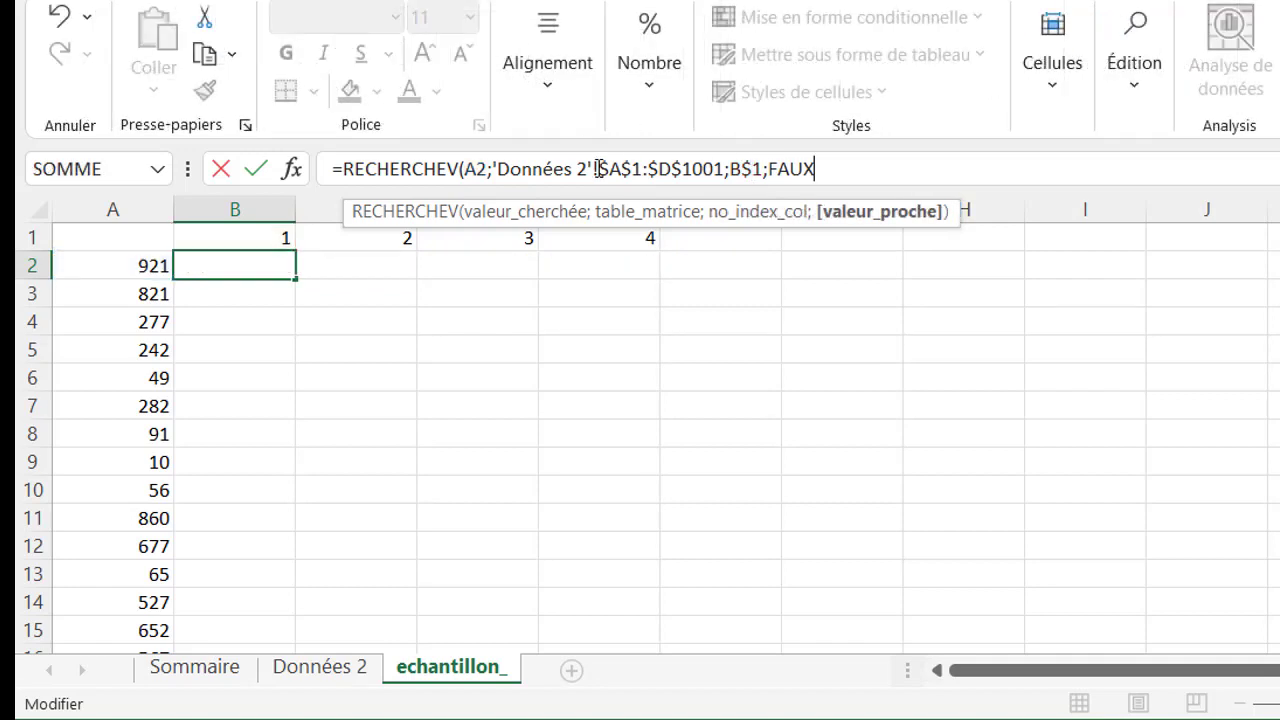
pyautogui.click(464, 169)
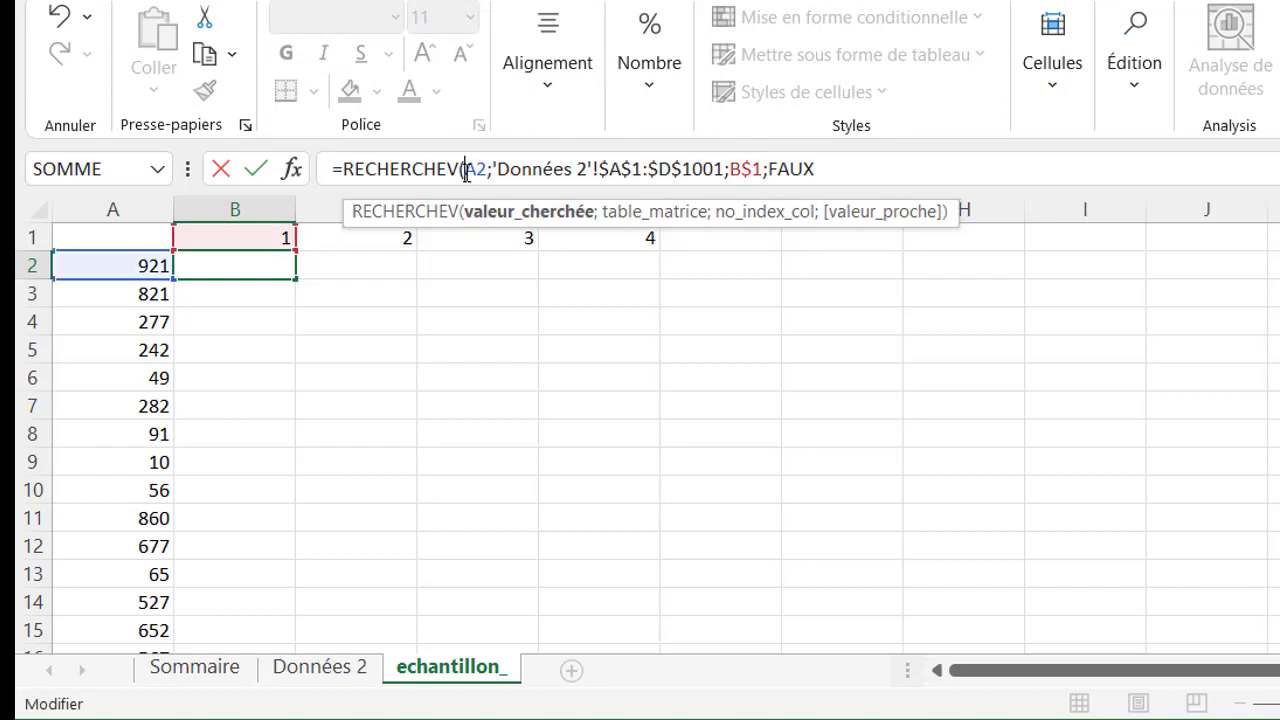
pyautogui.write('$')
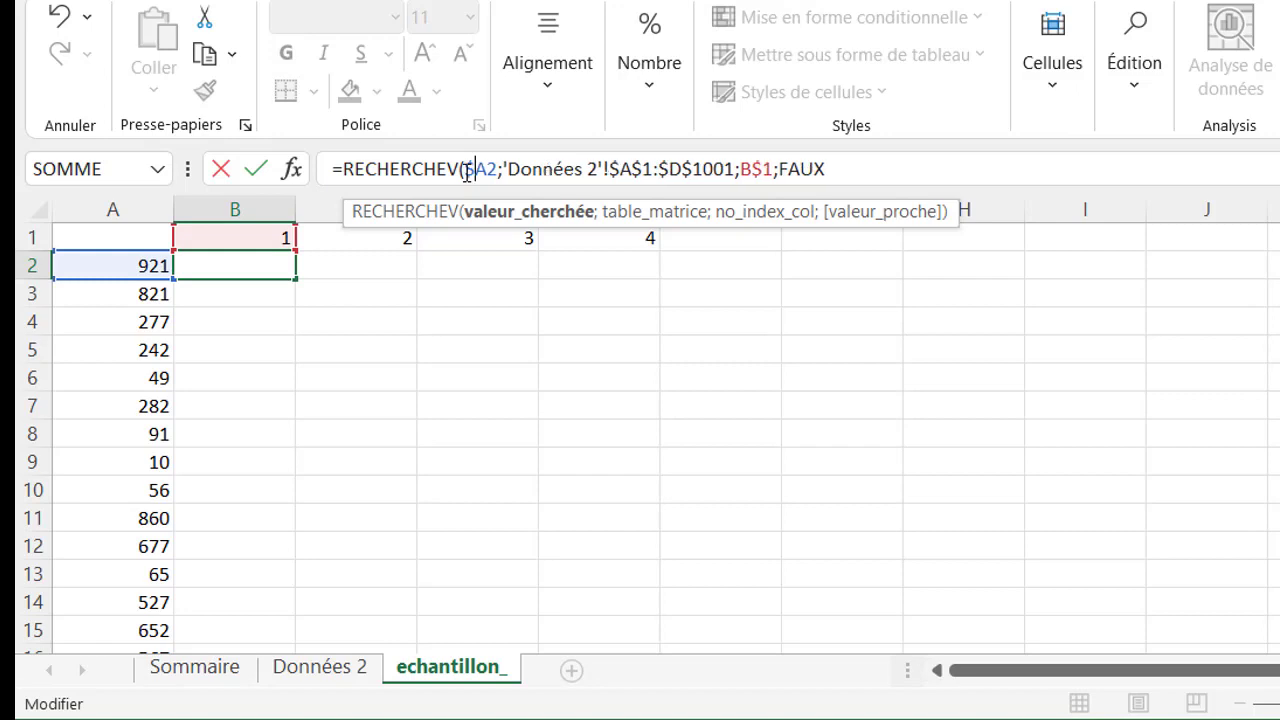
pyautogui.press('Return')
pyautogui.click(288, 272)
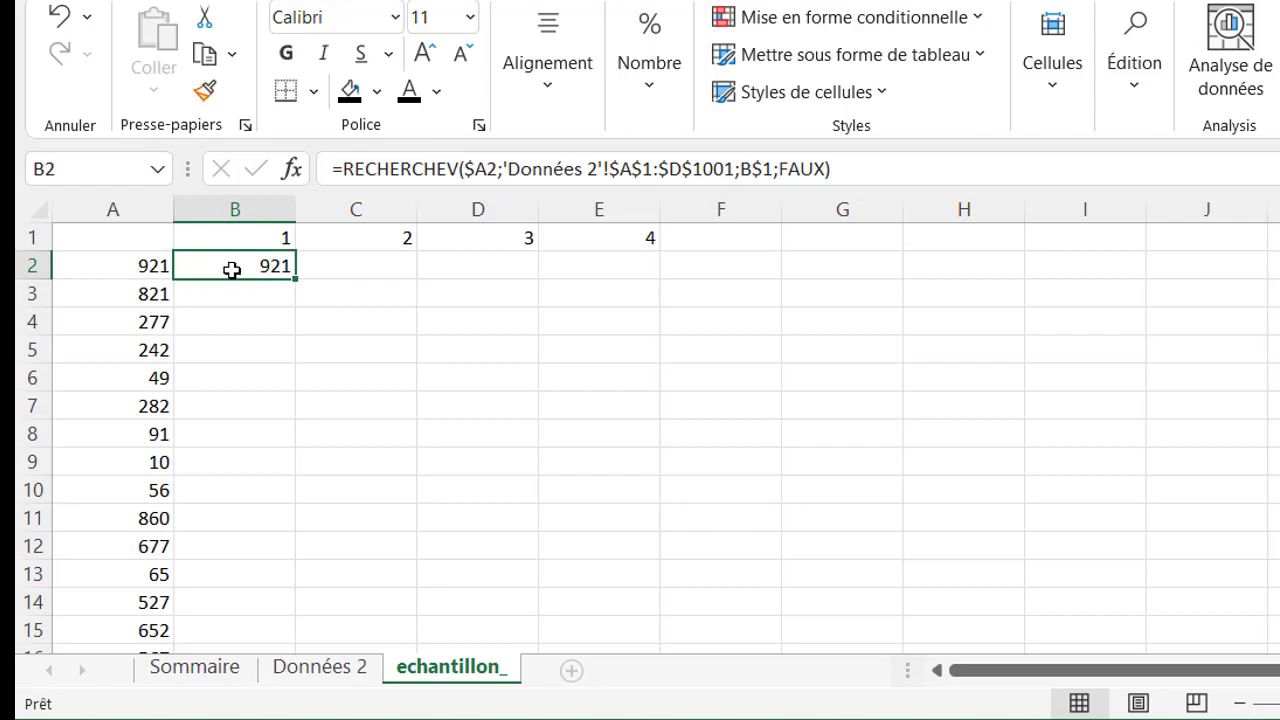
# Step: Copy the B2 RECHERCHEV formula across to E2, then down to fill B2:E51
pyautogui.moveTo(297, 283); pyautogui.dragTo(629, 277)
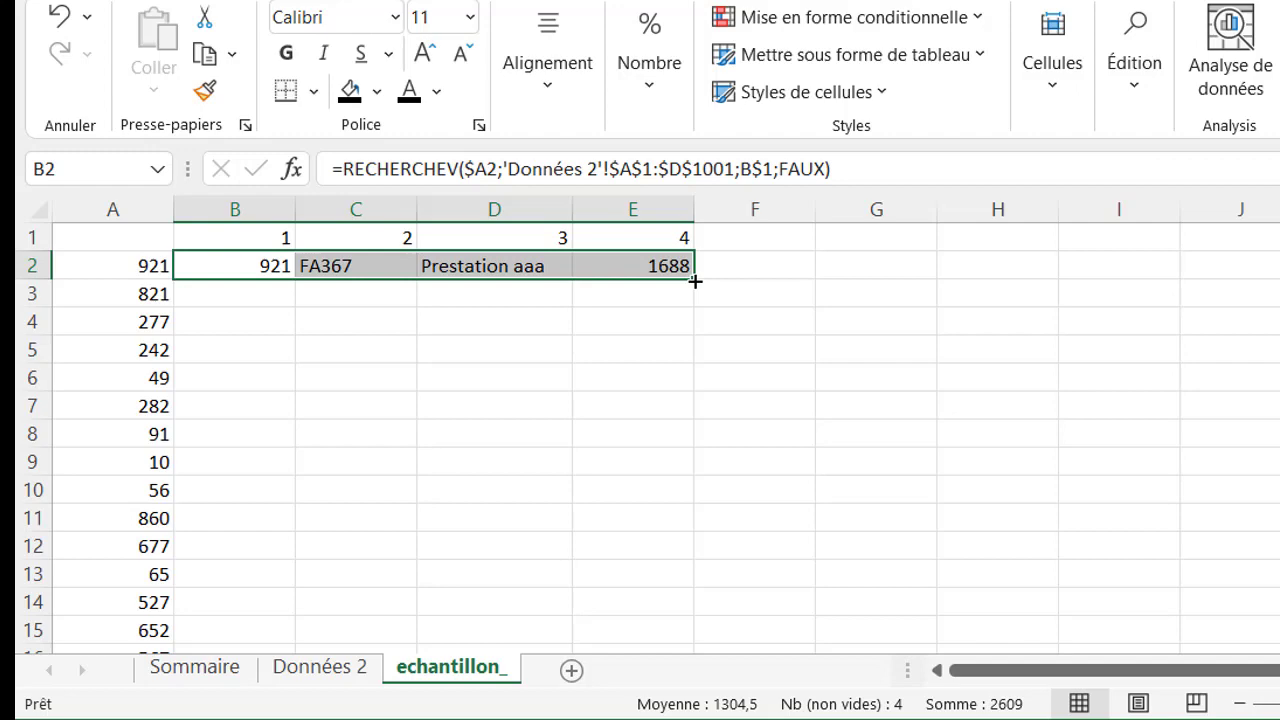
pyautogui.doubleClick(695, 282)
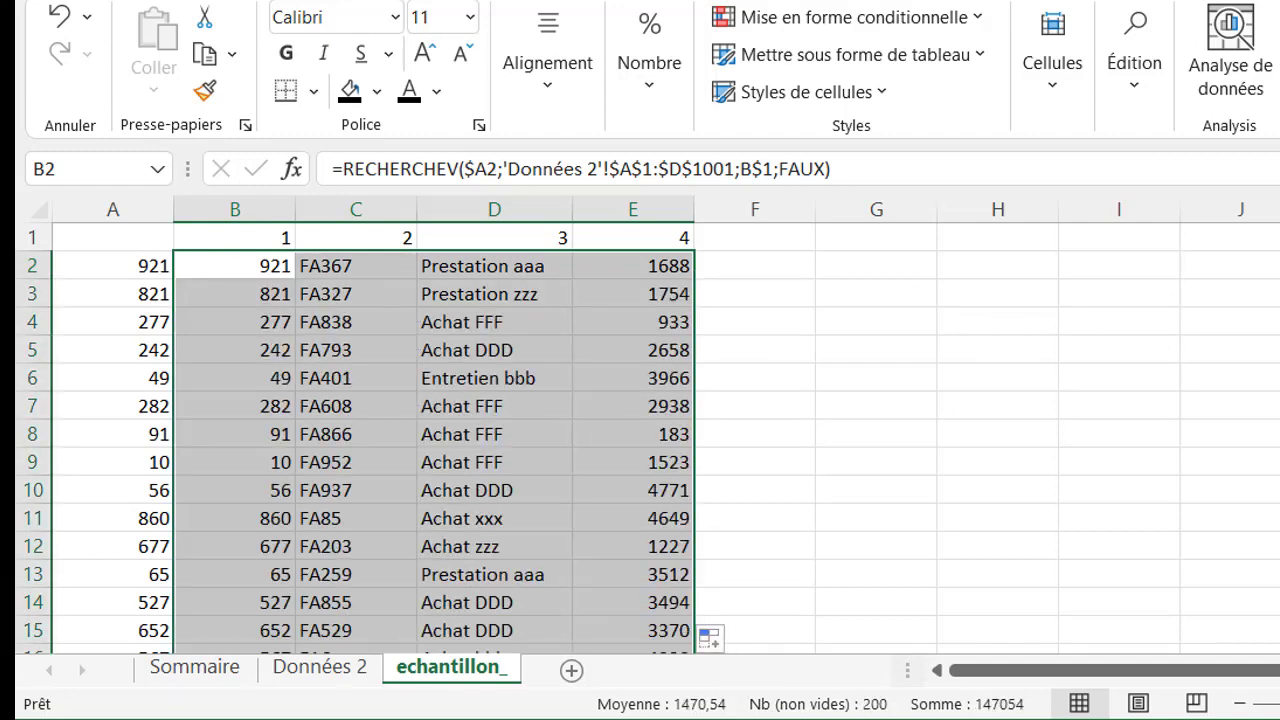
pyautogui.scroll(-1, 650, 437)
pyautogui.scroll(-1, 650, 437)
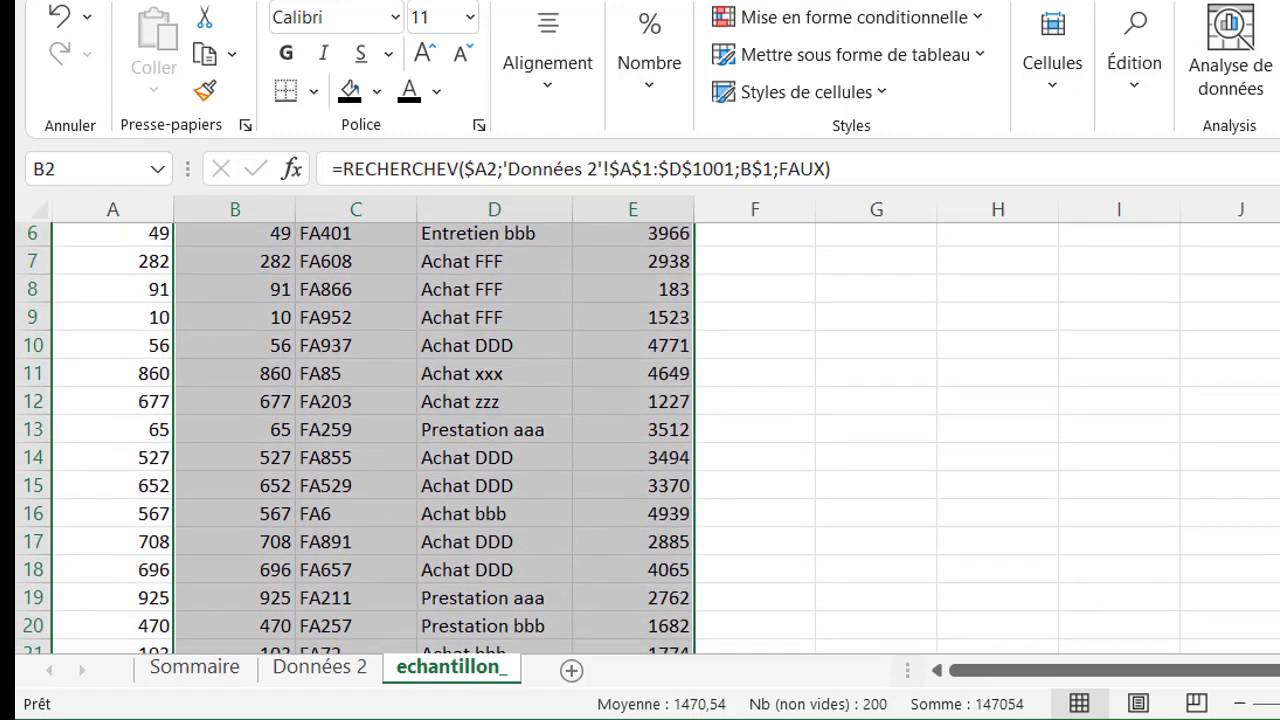
pyautogui.scroll(-2, 650, 437)
pyautogui.scroll(-2, 650, 437)
pyautogui.scroll(-2, 650, 437)
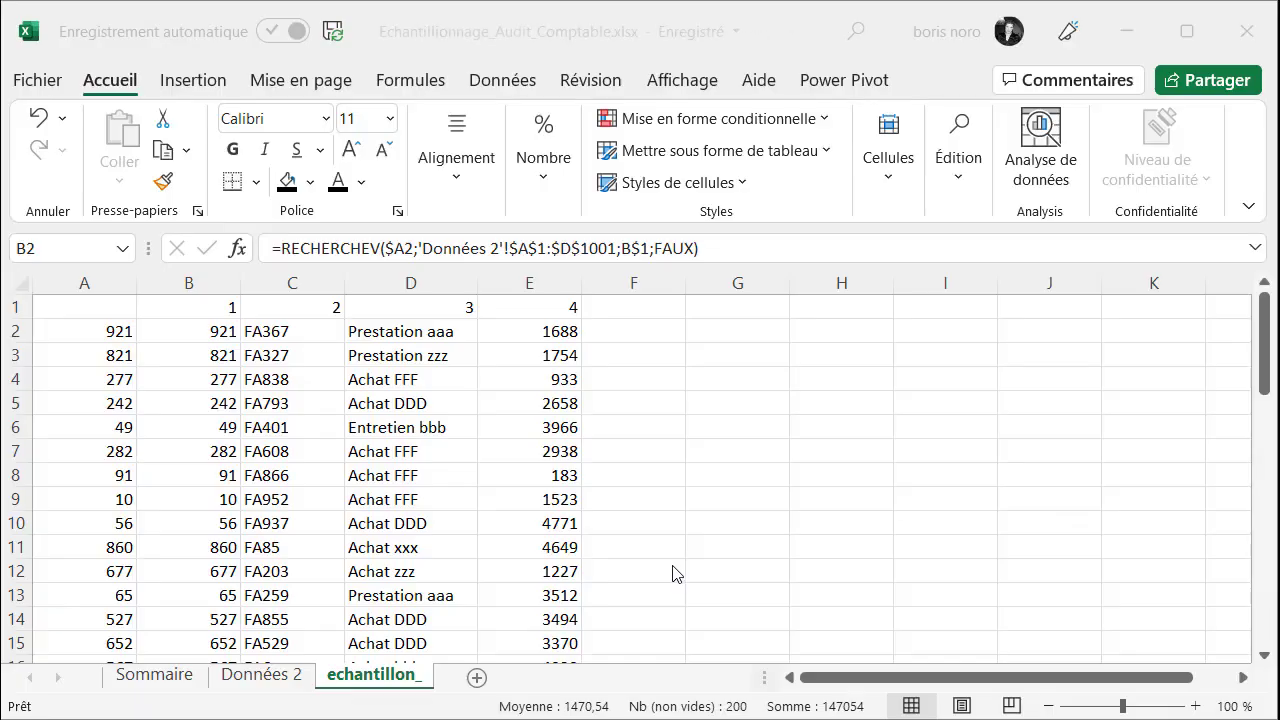
# Step: Run Échantillonnage on Données 2 ($A$2:$A$1001, 50 random) into a new sheet echantillon_powerquery
pyautogui.click(280, 678)
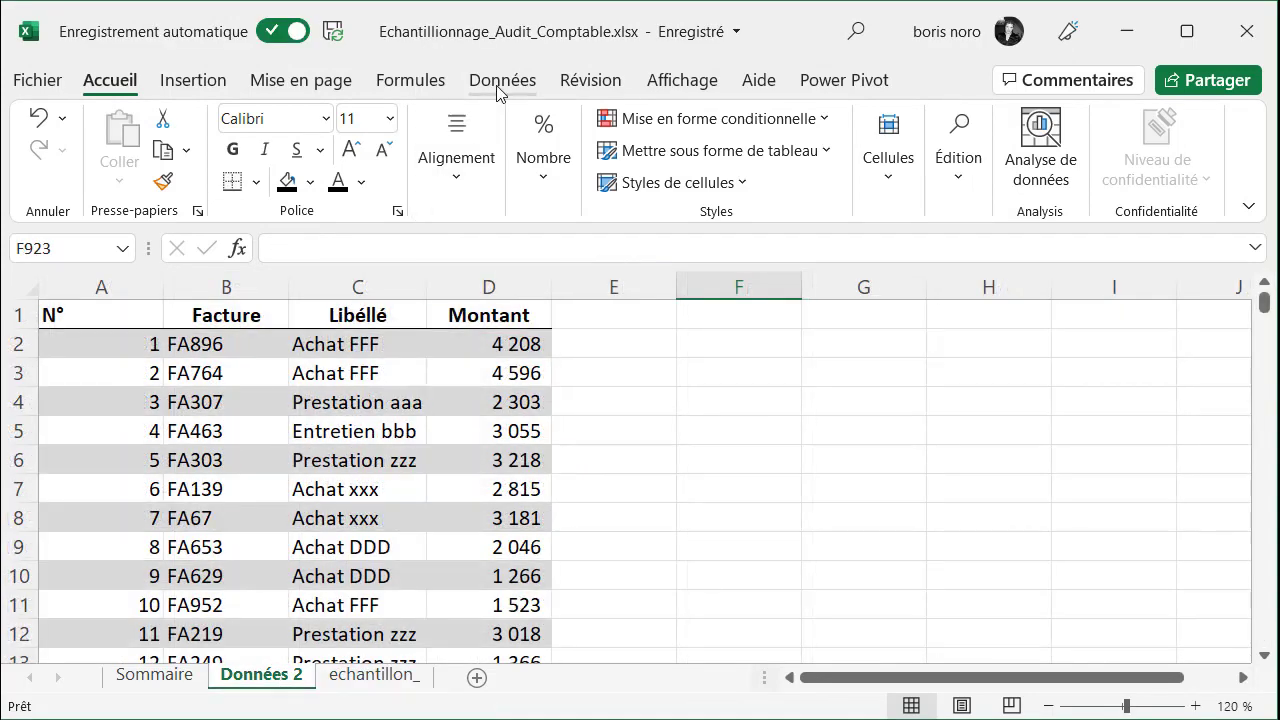
pyautogui.click(500, 82)
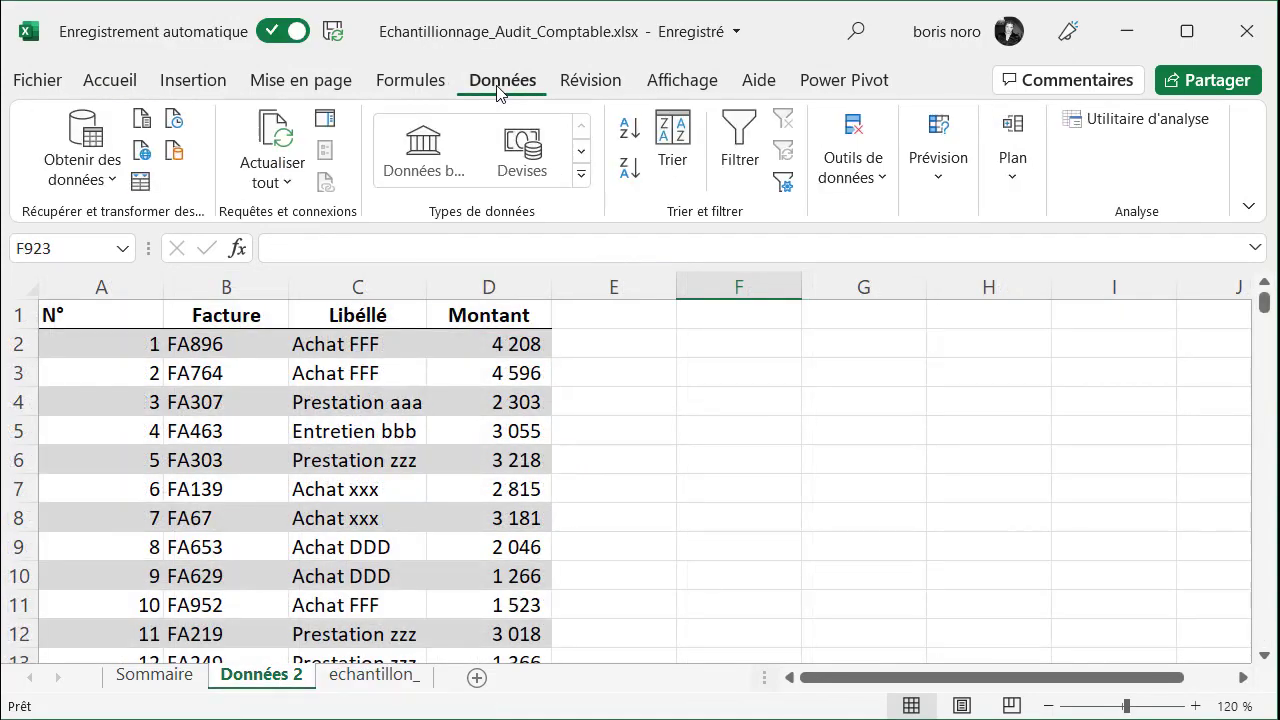
pyautogui.click(1125, 128)
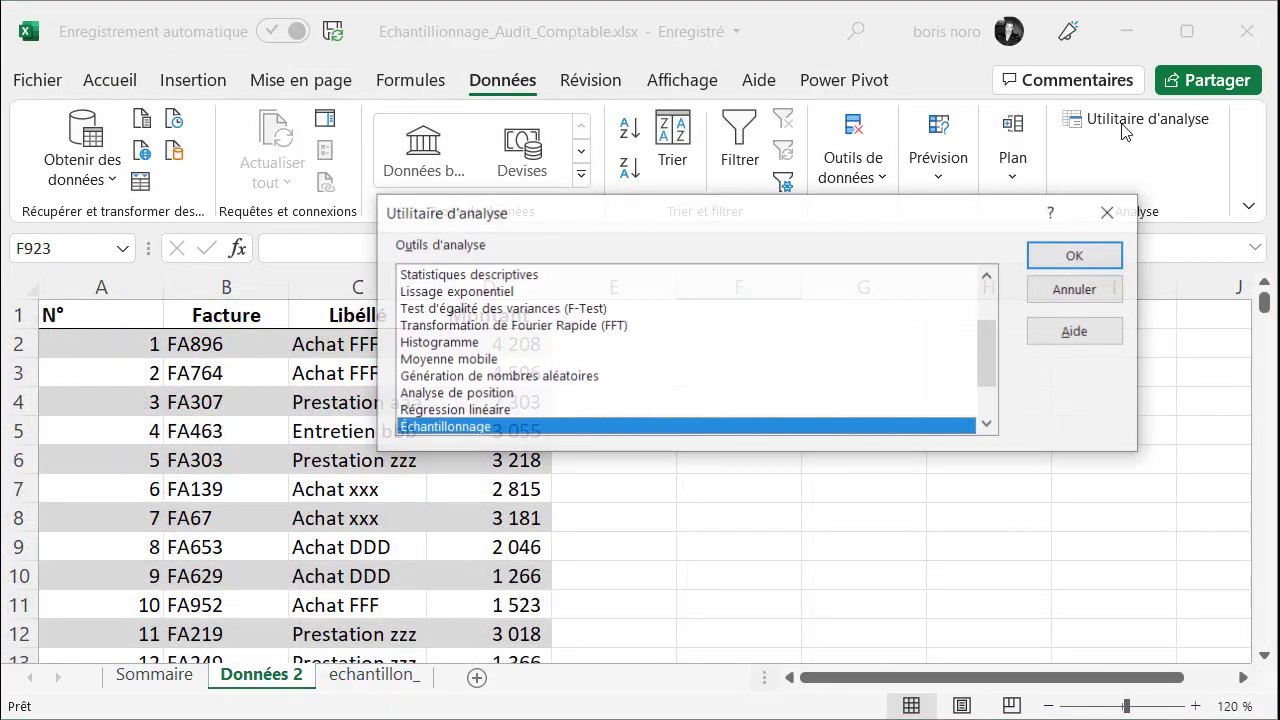
pyautogui.click(1066, 258)
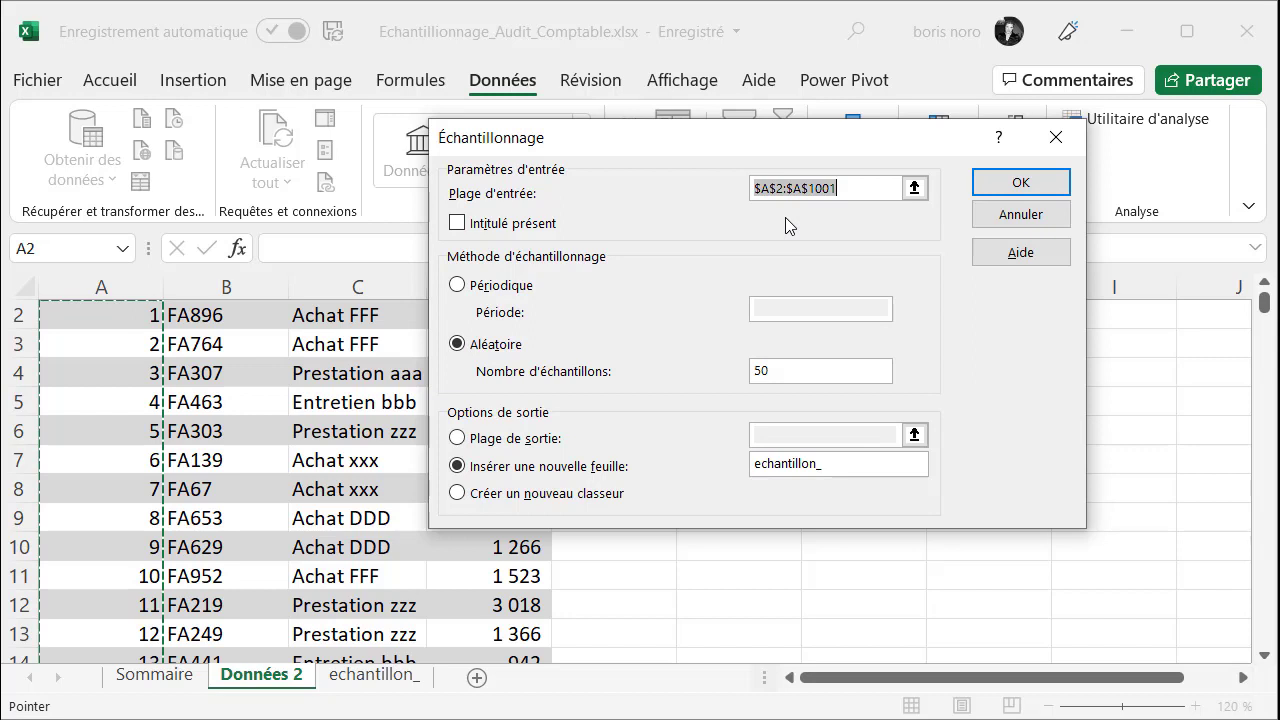
pyautogui.click(858, 466)
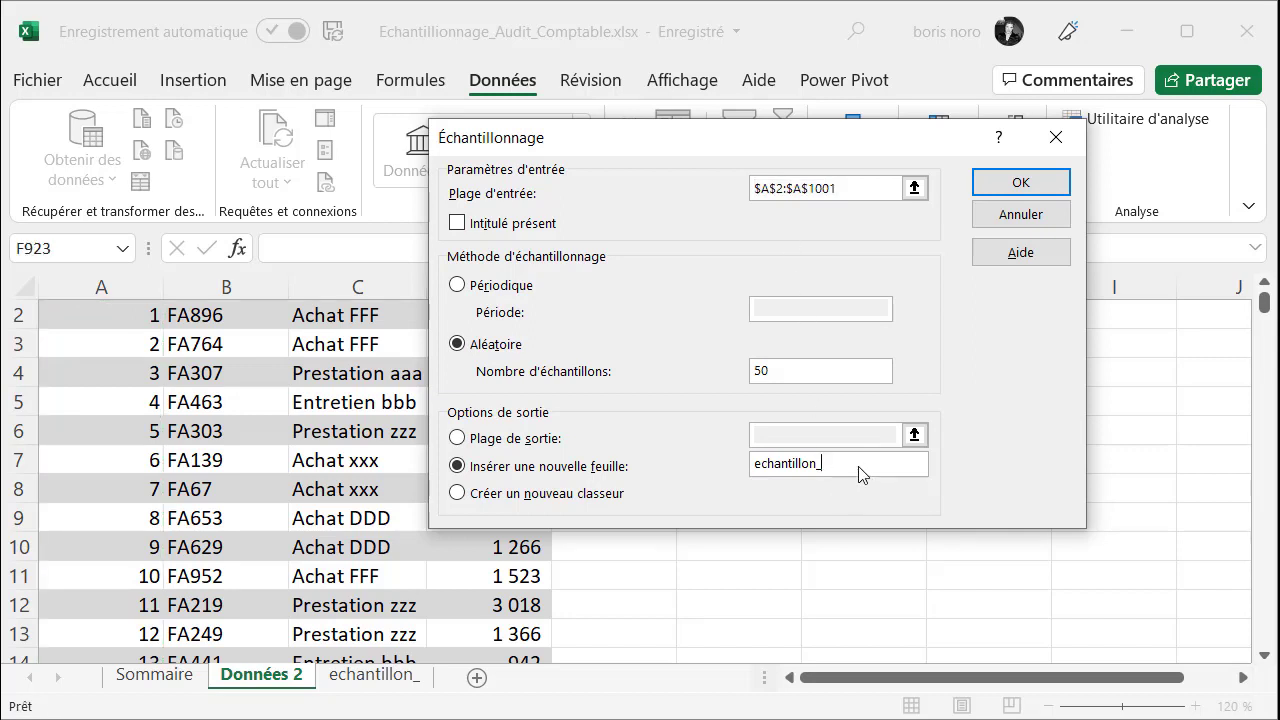
pyautogui.write('powerquery')
pyautogui.click(1015, 194)
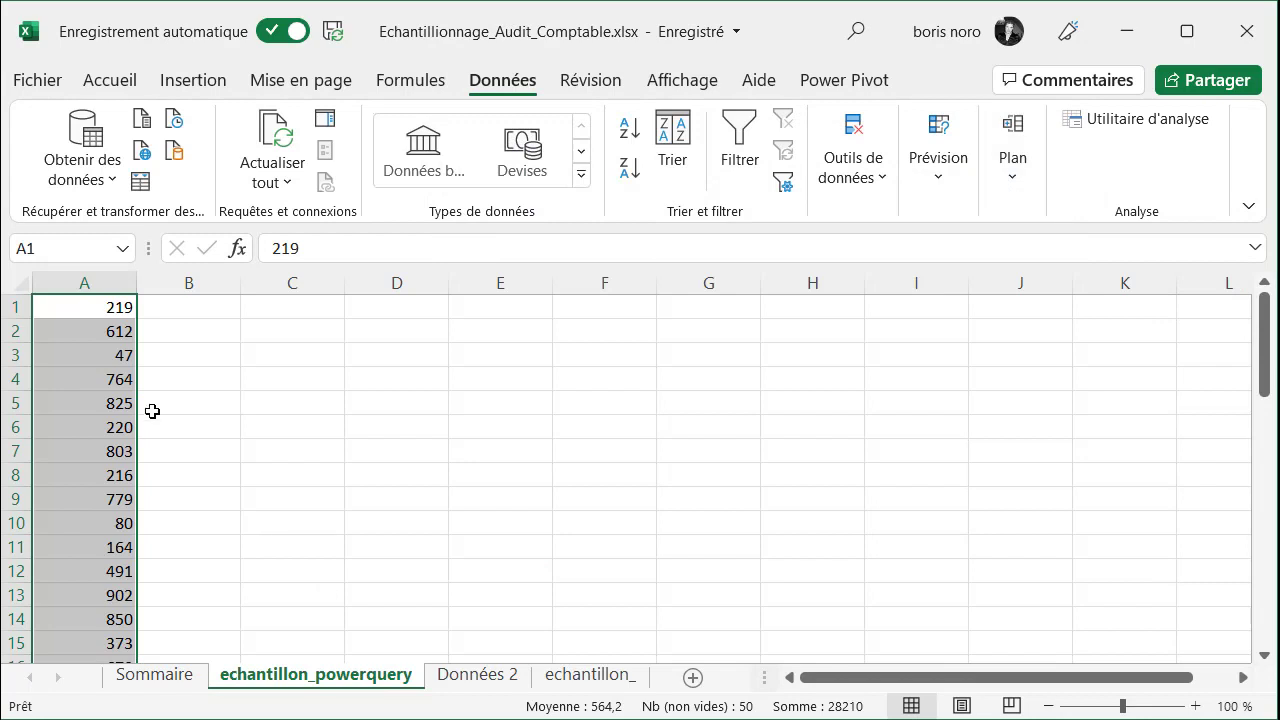
# Step: Insert a blank row 1 above the sampled numbers and head column A with Index
pyautogui.click(20, 309)
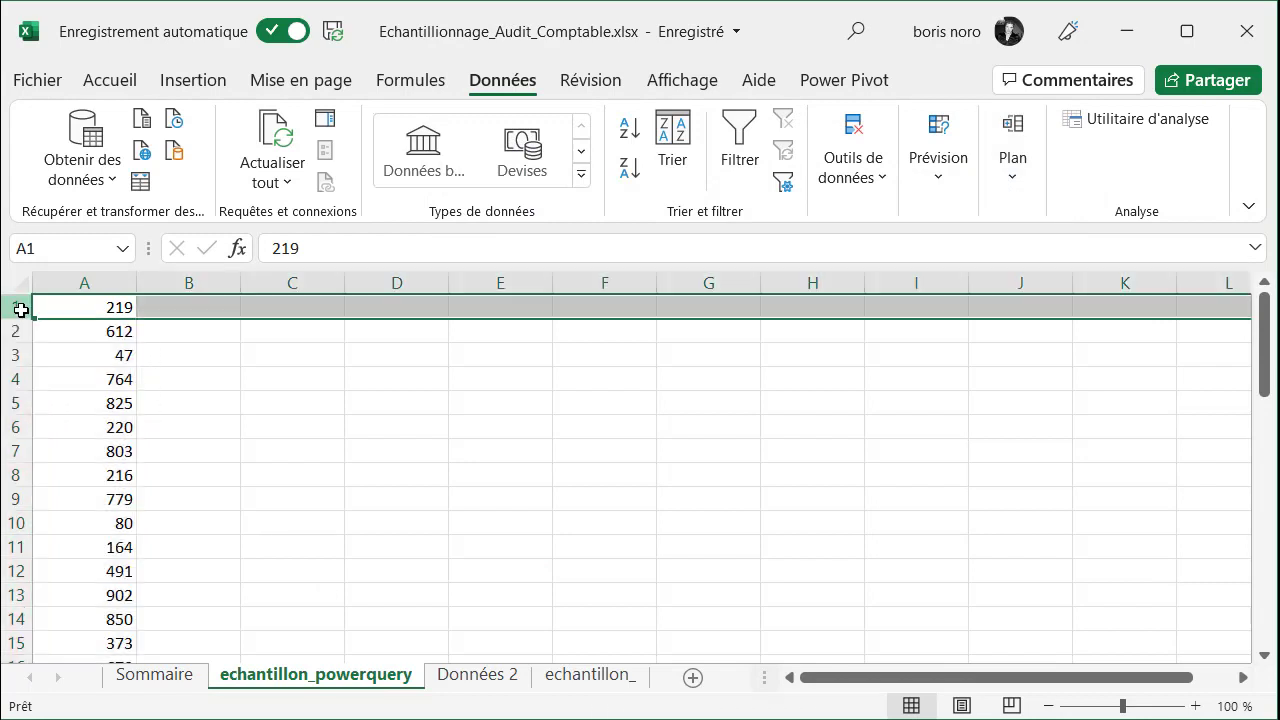
pyautogui.rightClick(21, 310)
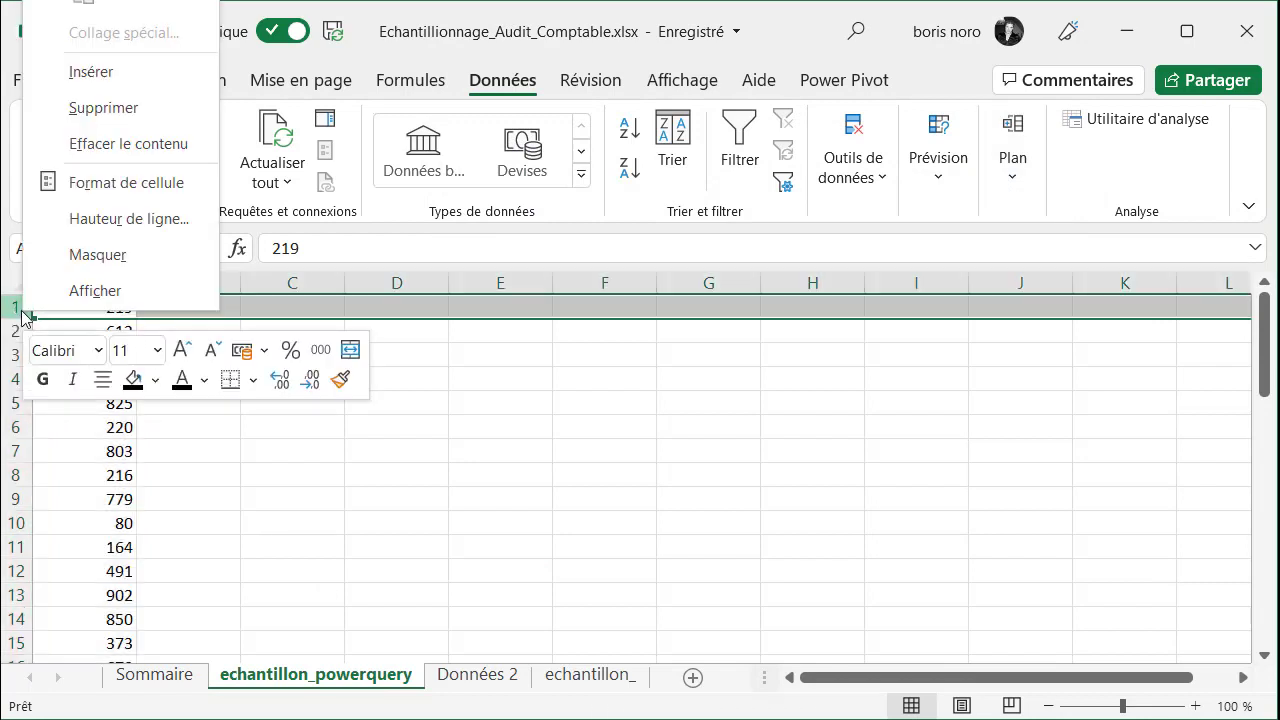
pyautogui.click(90, 72)
pyautogui.click(325, 388)
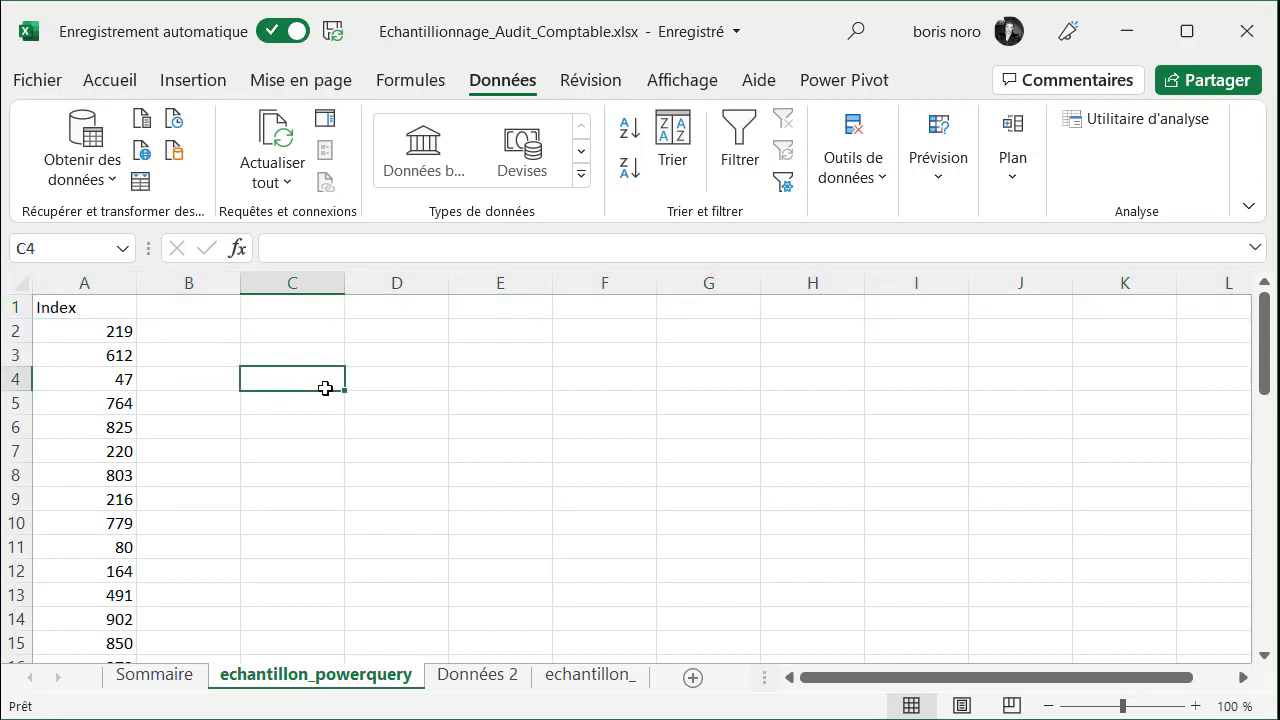
pyautogui.click(115, 331)
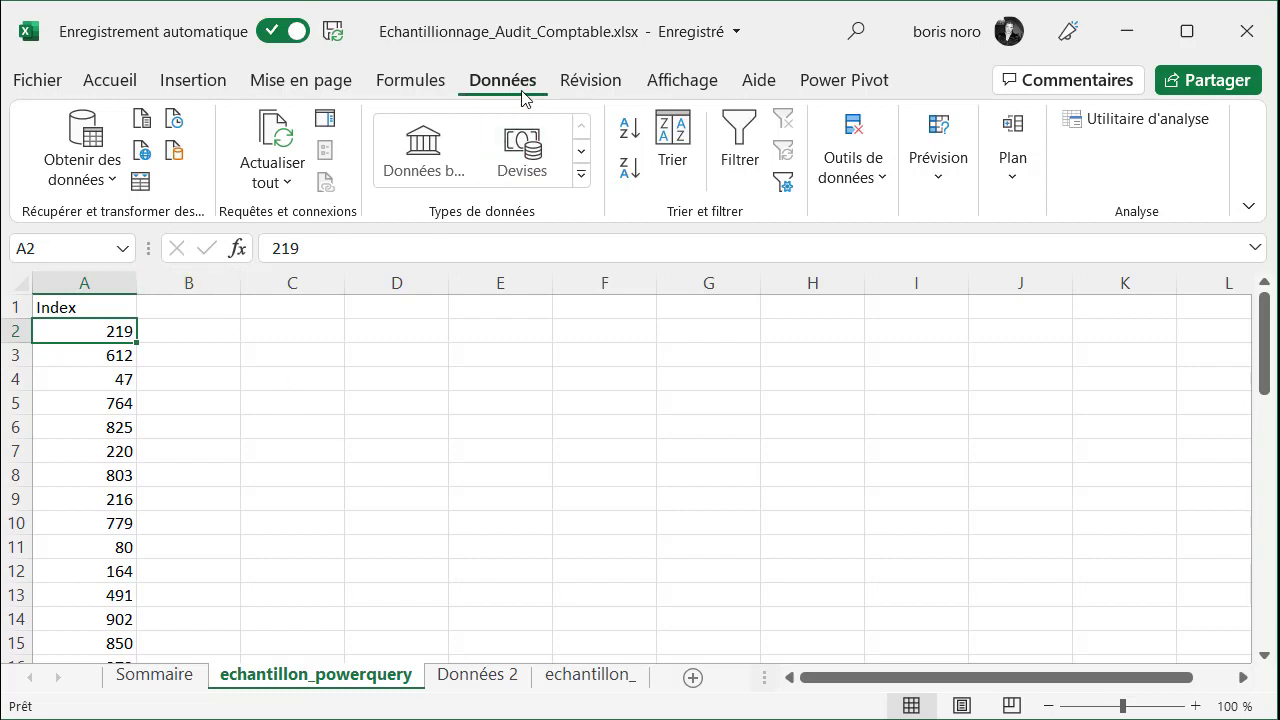
# Step: Create a Power Query query from the Index range with headers and name it index
pyautogui.click(141, 183)
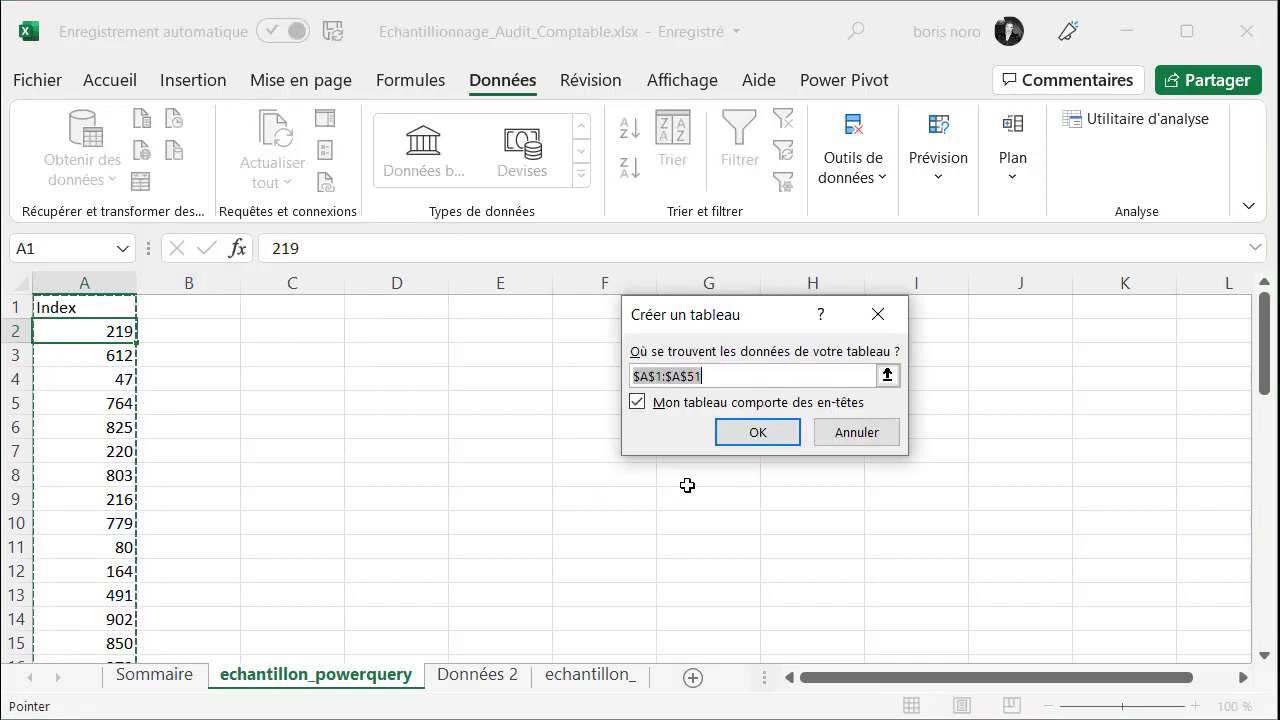
pyautogui.click(758, 432)
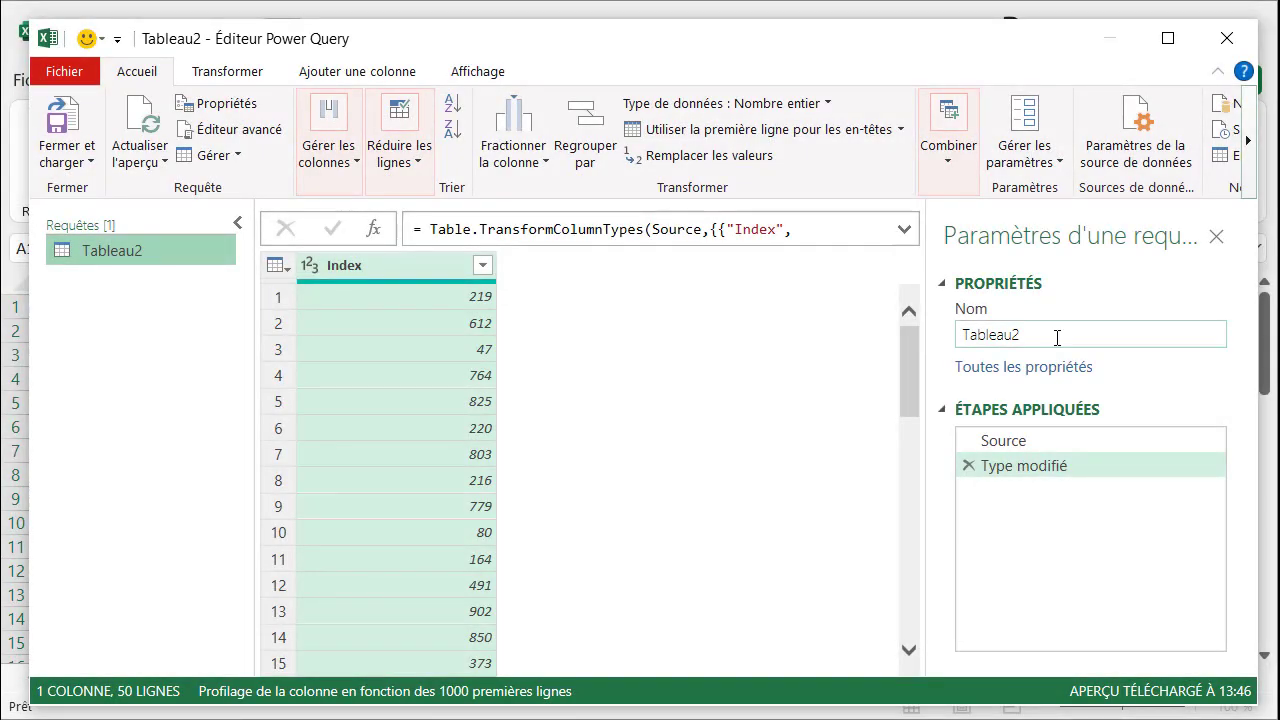
pyautogui.click(1057, 337)
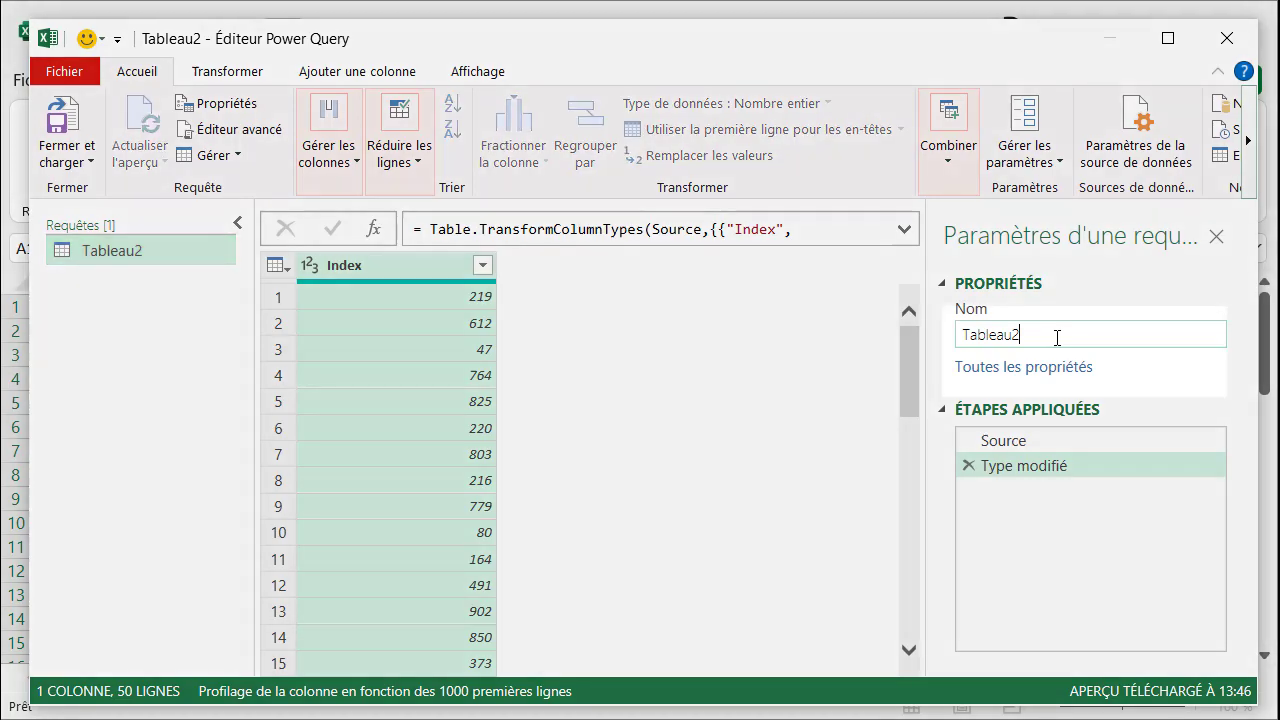
pyautogui.press('BackSpace')
pyautogui.hotkey('ctrl', 'a')
pyautogui.write('index')
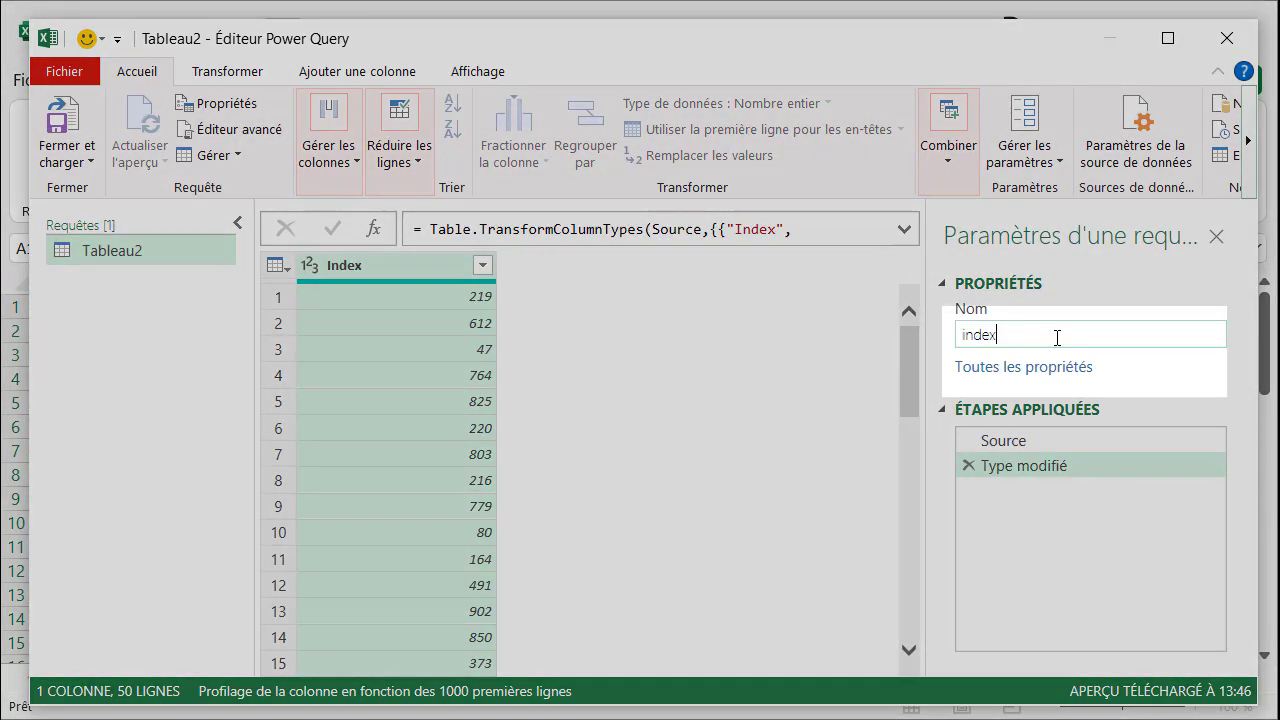
pyautogui.press('Return')
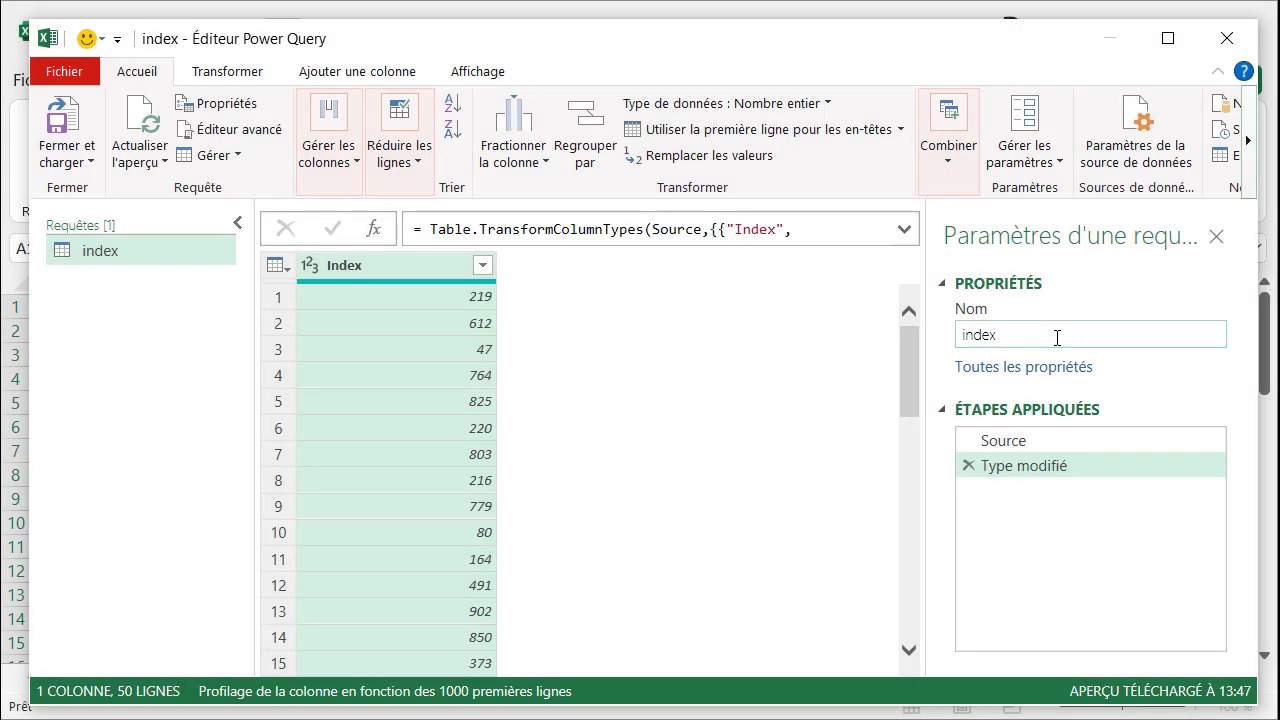
# Step: Load the index query as connection only, then return to the Données 2 sheet
pyautogui.click(91, 162)
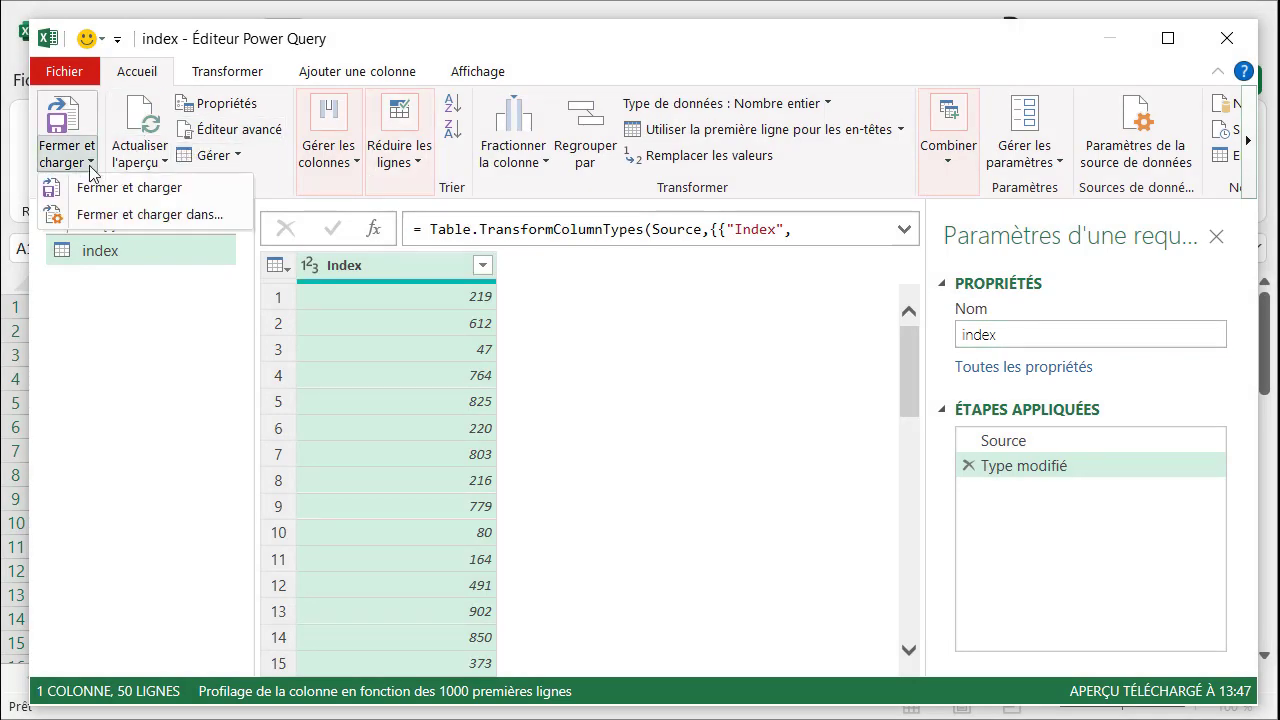
pyautogui.click(111, 216)
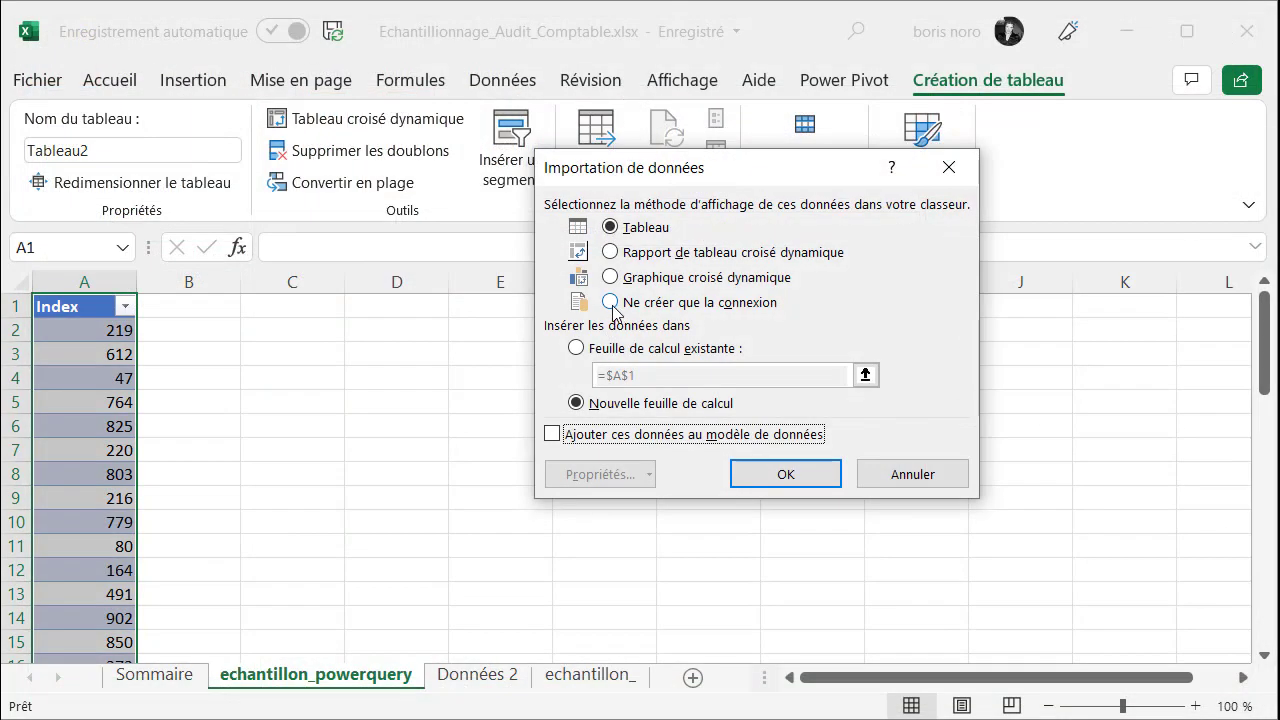
pyautogui.click(611, 303)
pyautogui.click(810, 476)
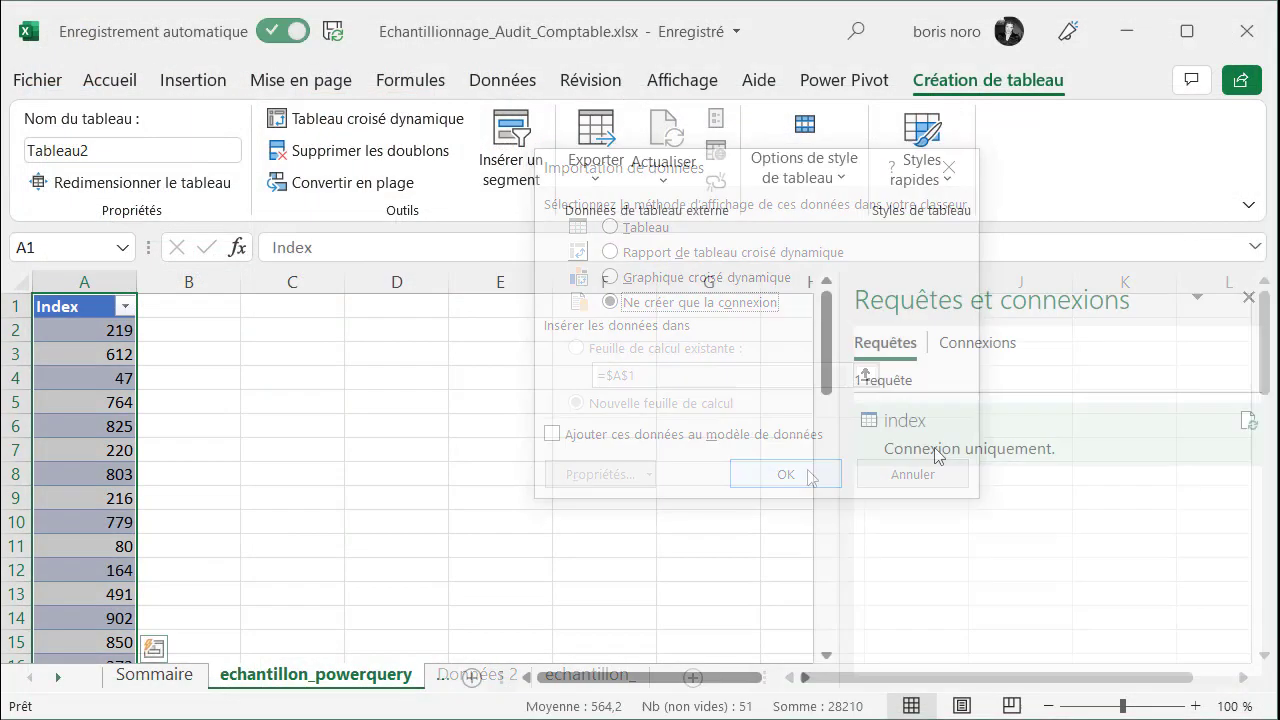
pyautogui.moveTo(1000, 434)
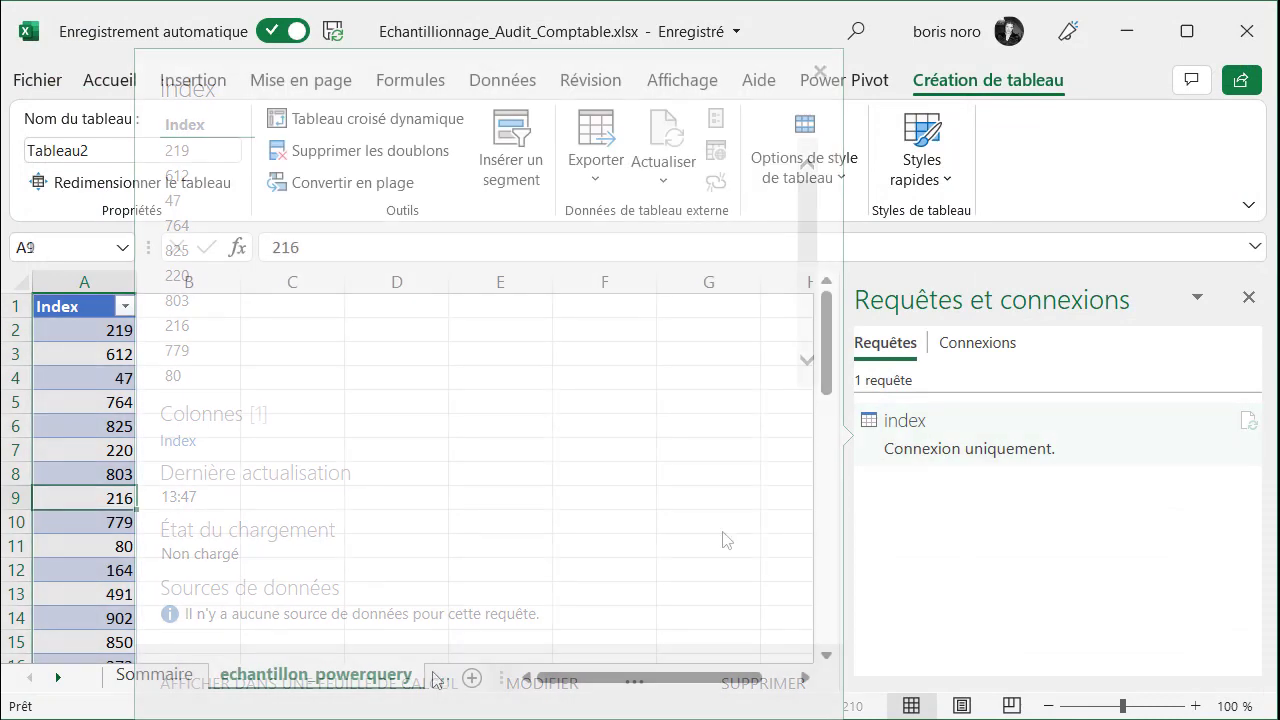
pyautogui.click(442, 686)
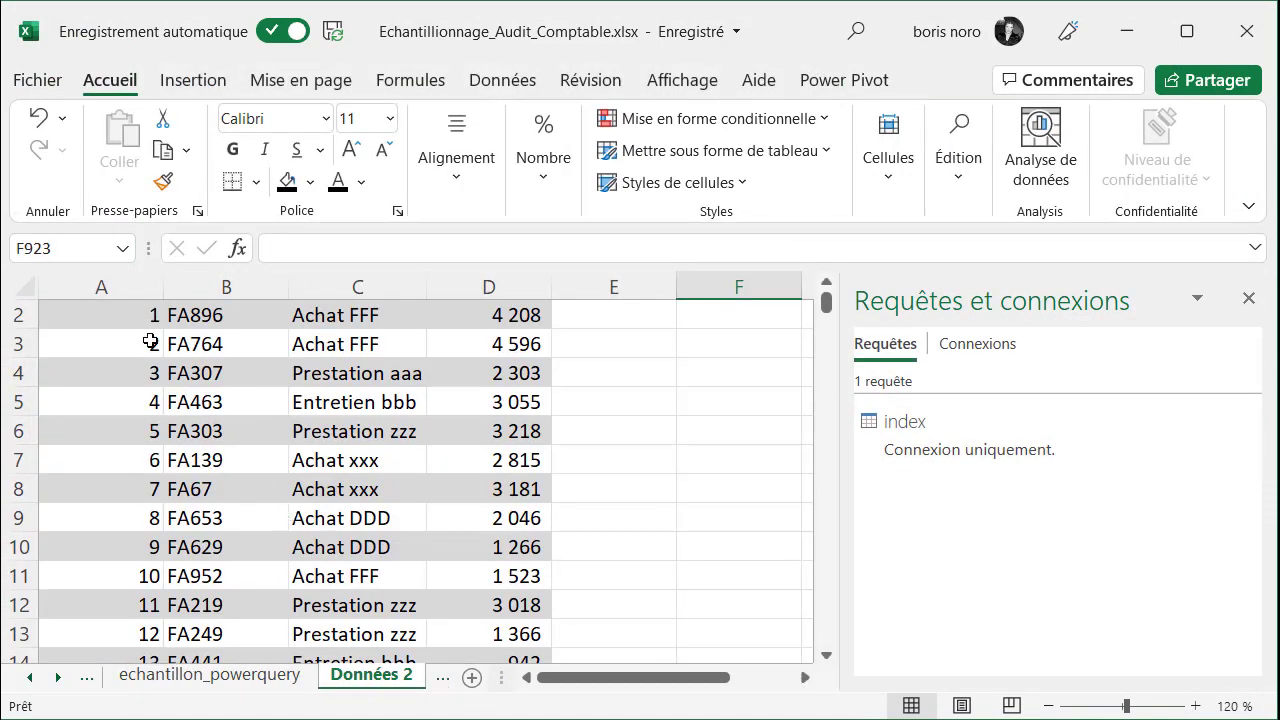
# Step: Build a query from the Données 2 invoice table with headers and name it données
pyautogui.scroll(1, 112, 344)
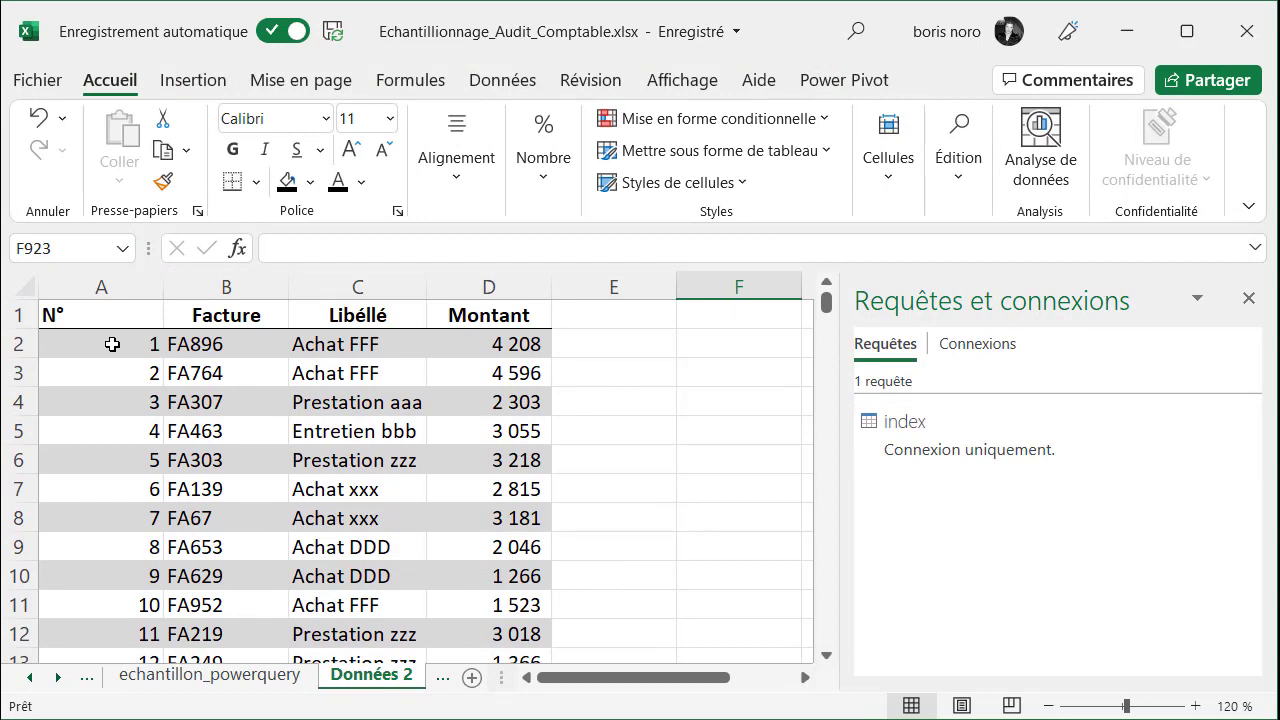
pyautogui.click(112, 344)
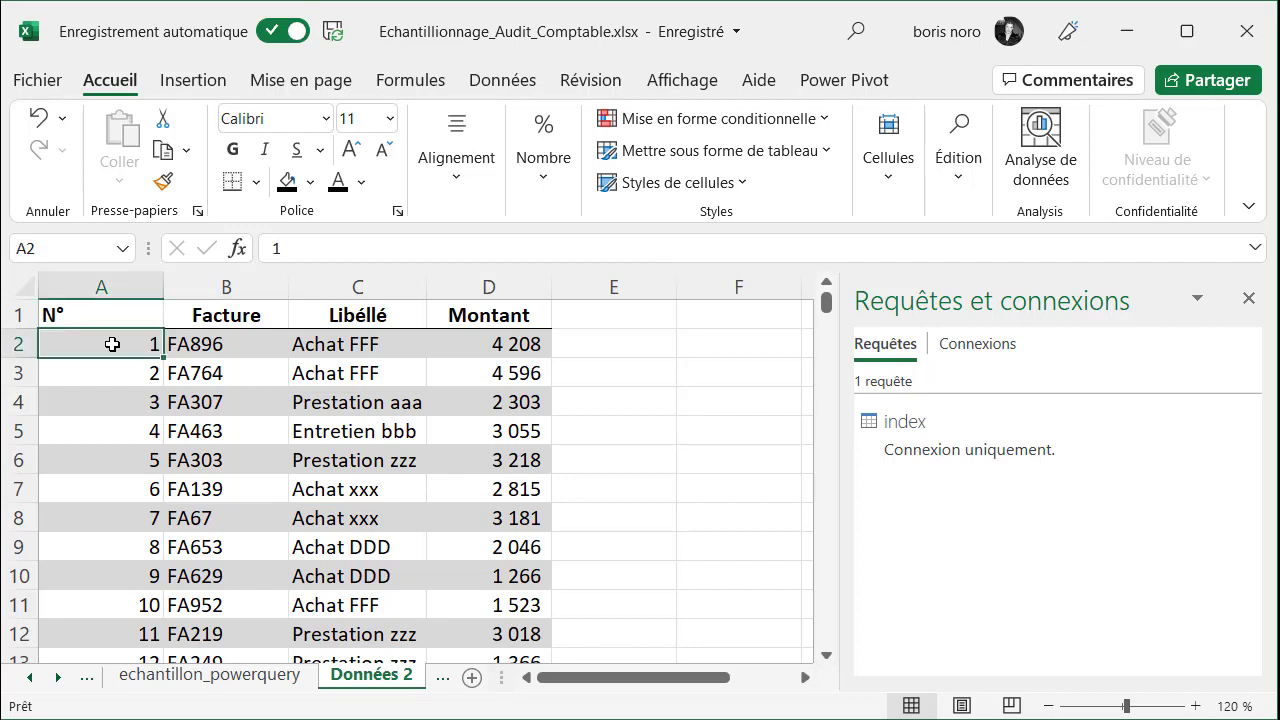
pyautogui.click(480, 82)
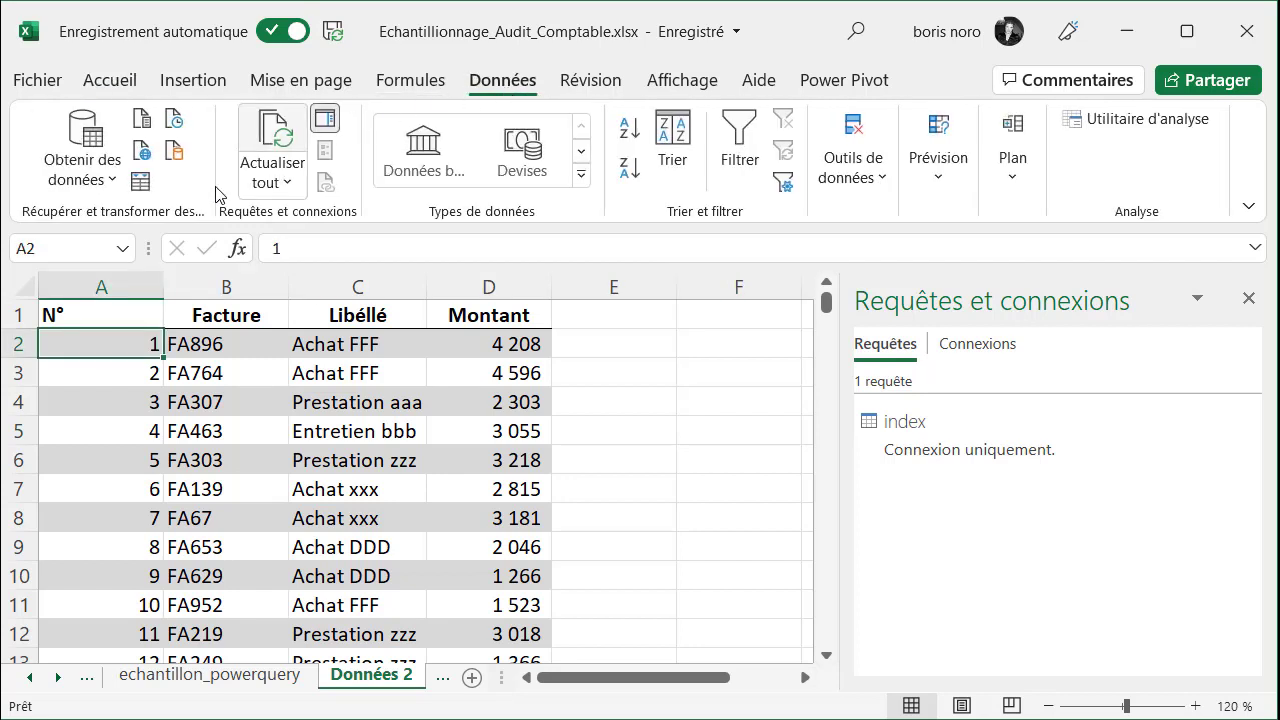
pyautogui.click(141, 183)
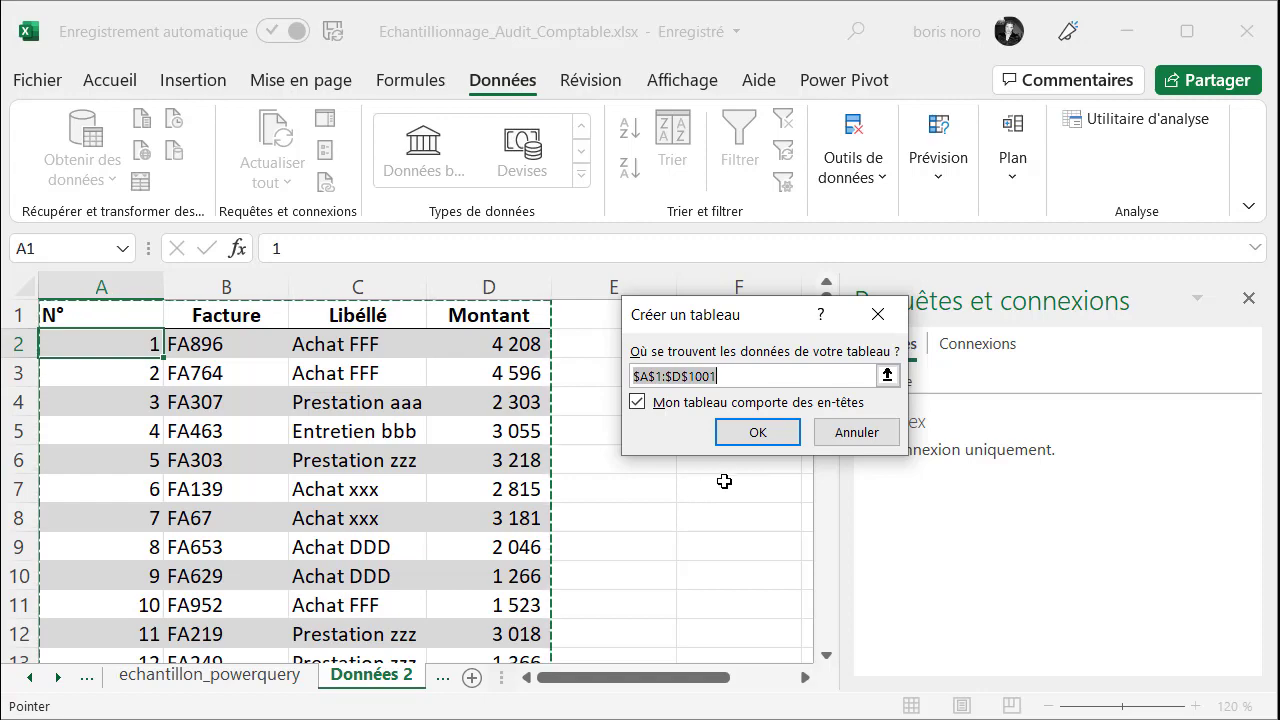
pyautogui.click(757, 432)
pyautogui.click(1053, 333)
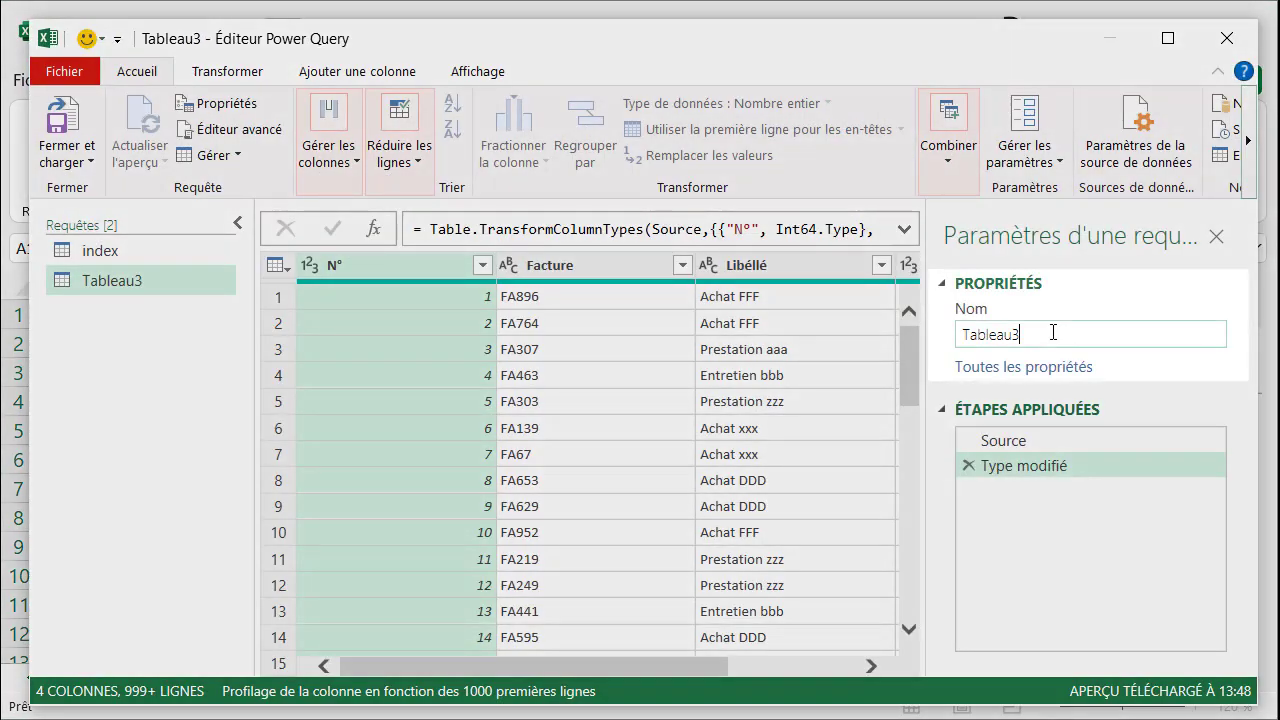
pyautogui.hotkey('ctrl', 'a')
pyautogui.write('données')
pyautogui.press('Return')
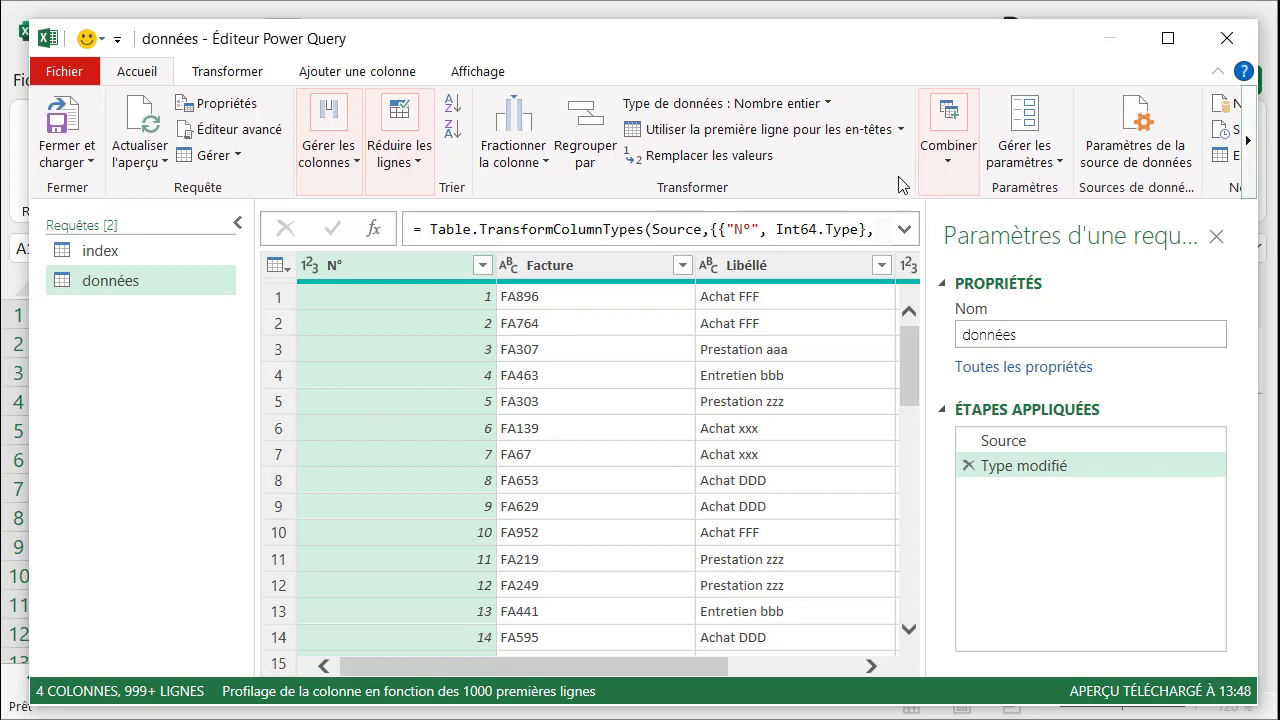
# Step: Merge index with données as a new query, matching the Index column to N°
pyautogui.click(955, 180)
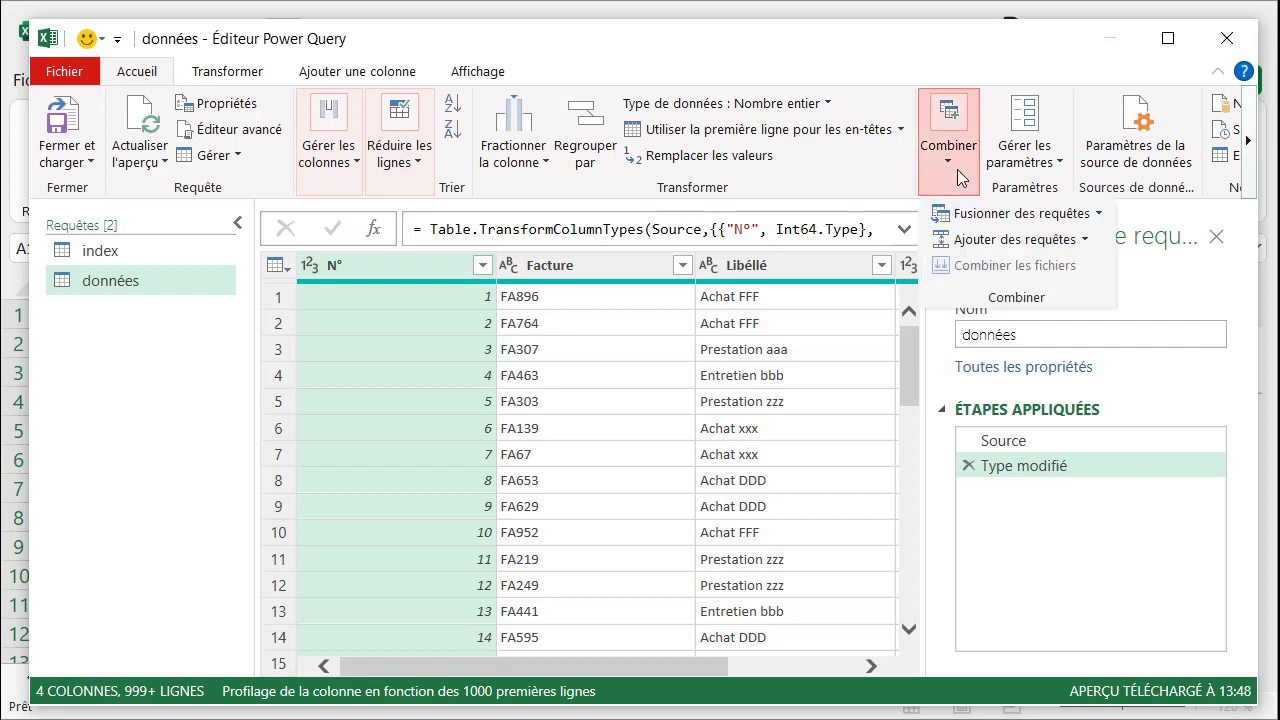
pyautogui.click(1098, 214)
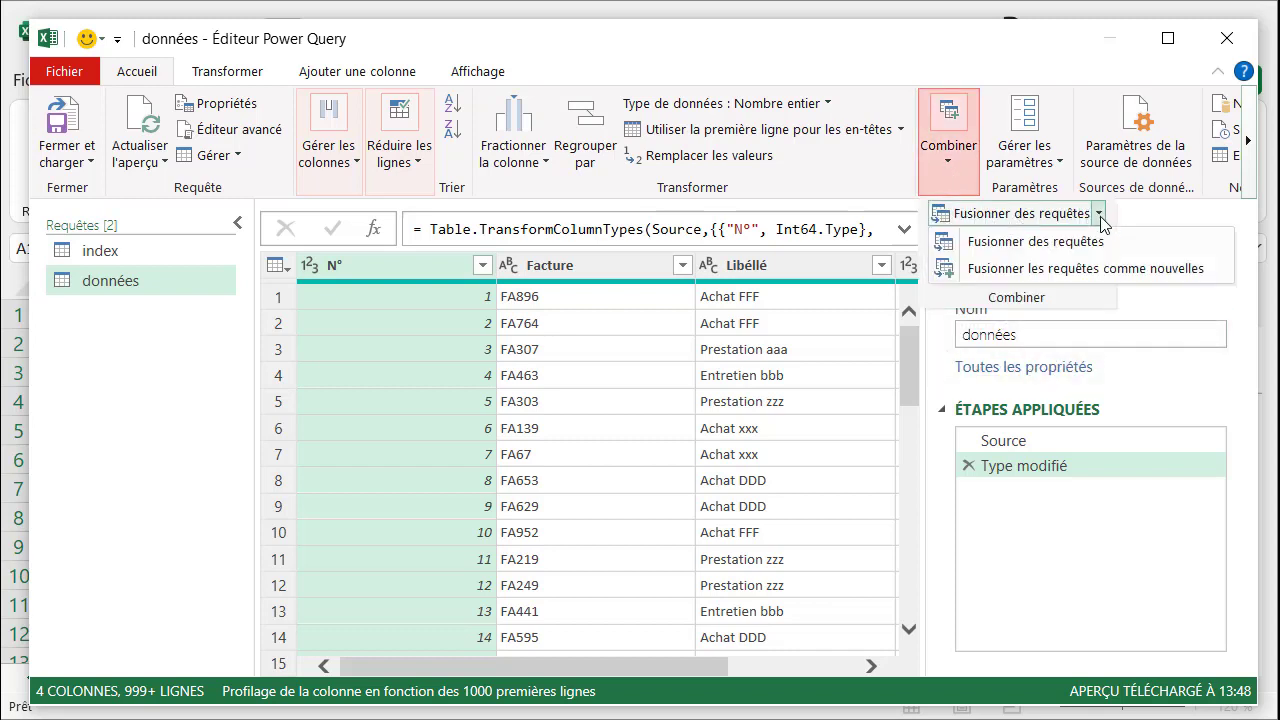
pyautogui.click(1105, 270)
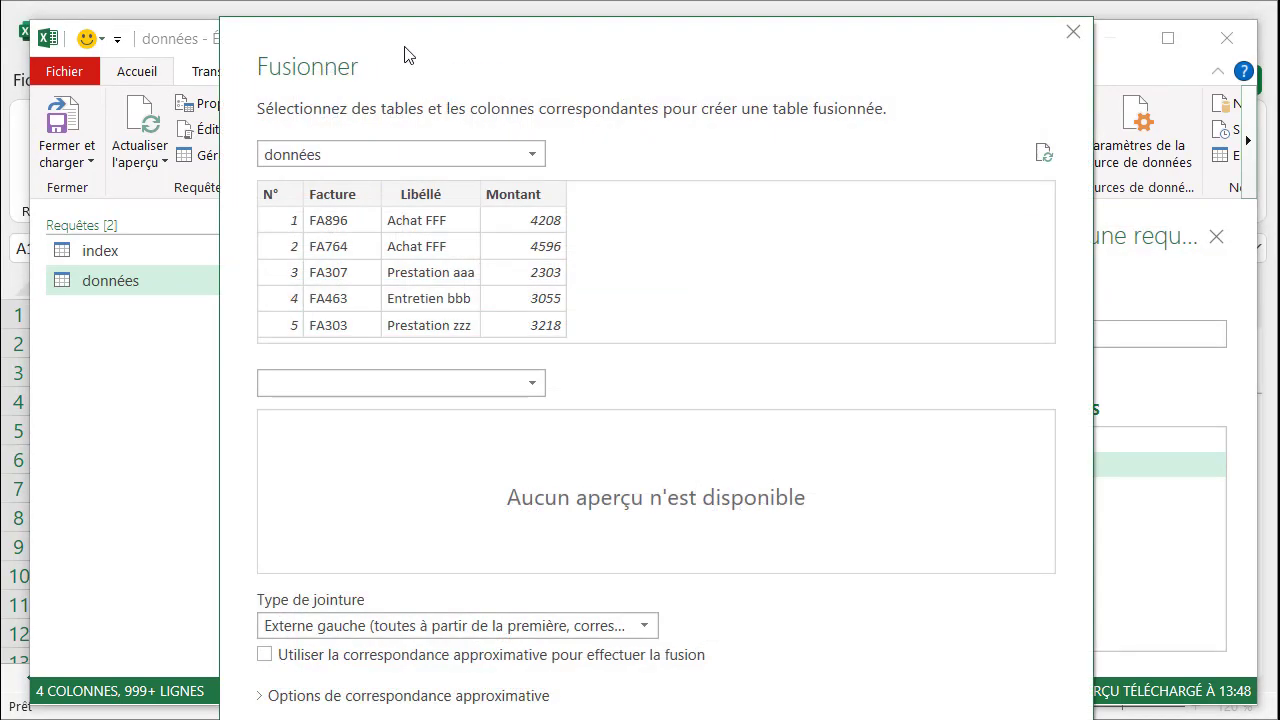
pyautogui.click(533, 160)
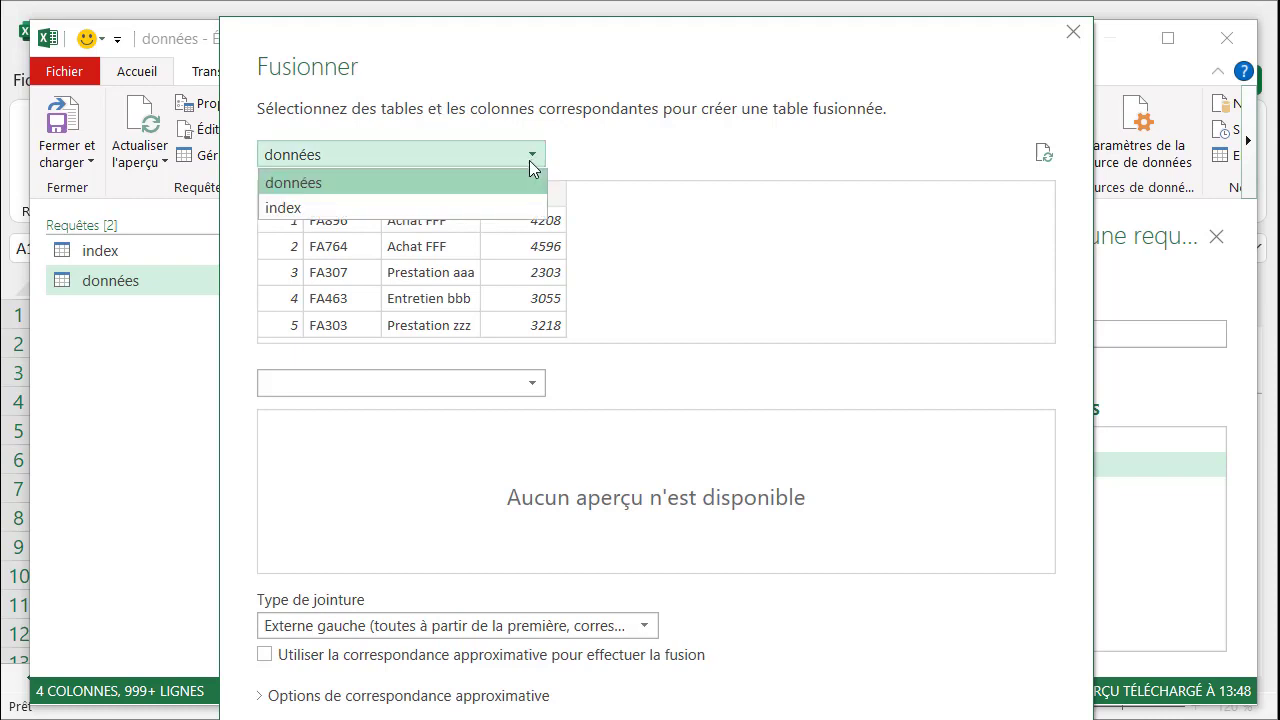
pyautogui.click(507, 207)
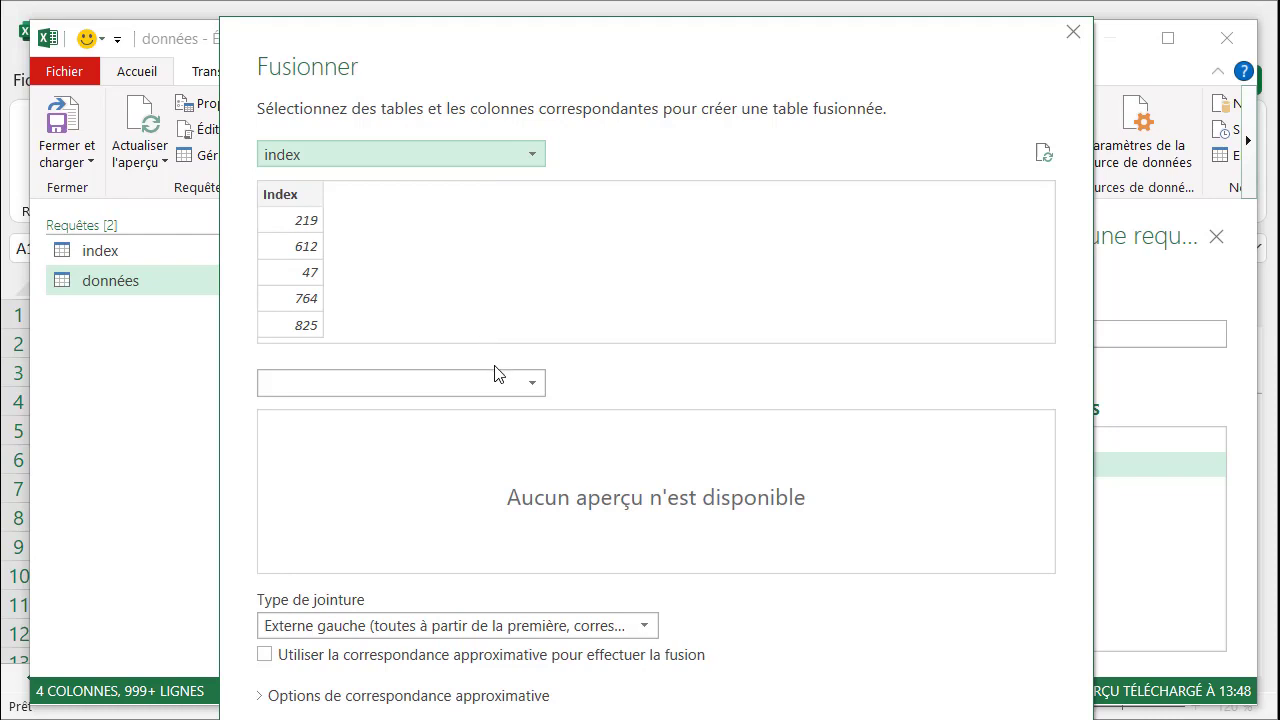
pyautogui.click(538, 390)
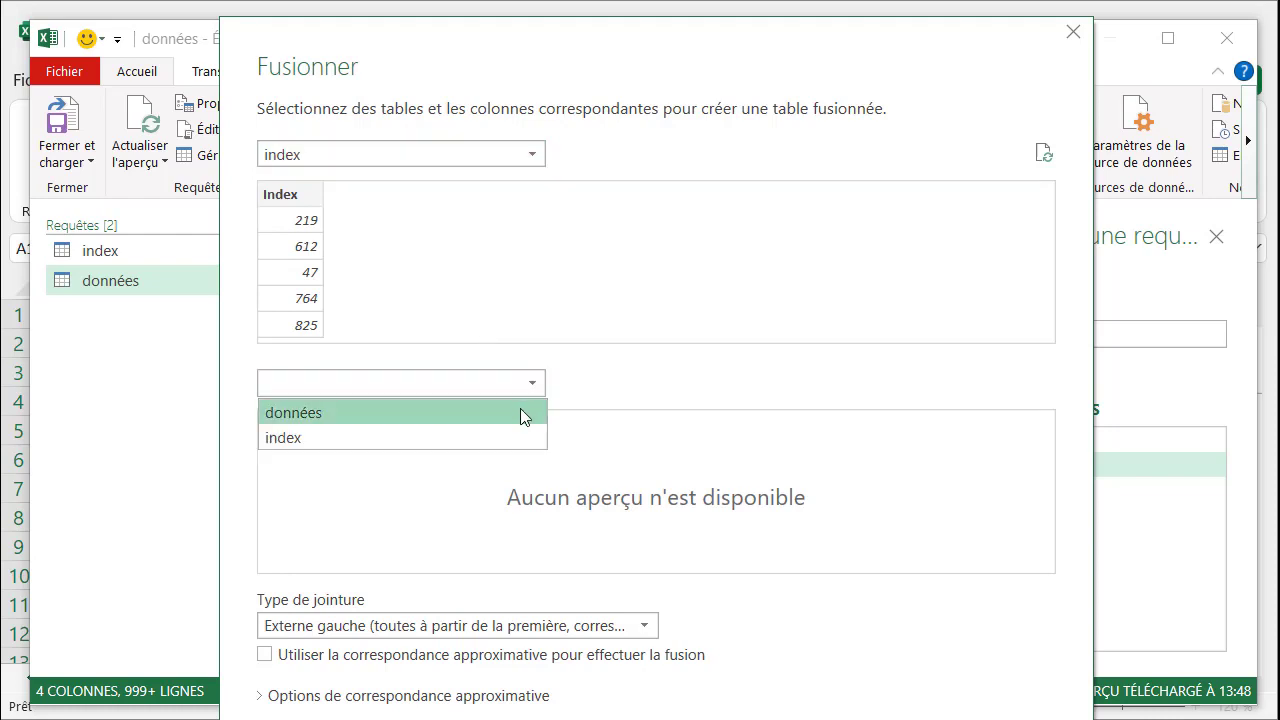
pyautogui.click(520, 413)
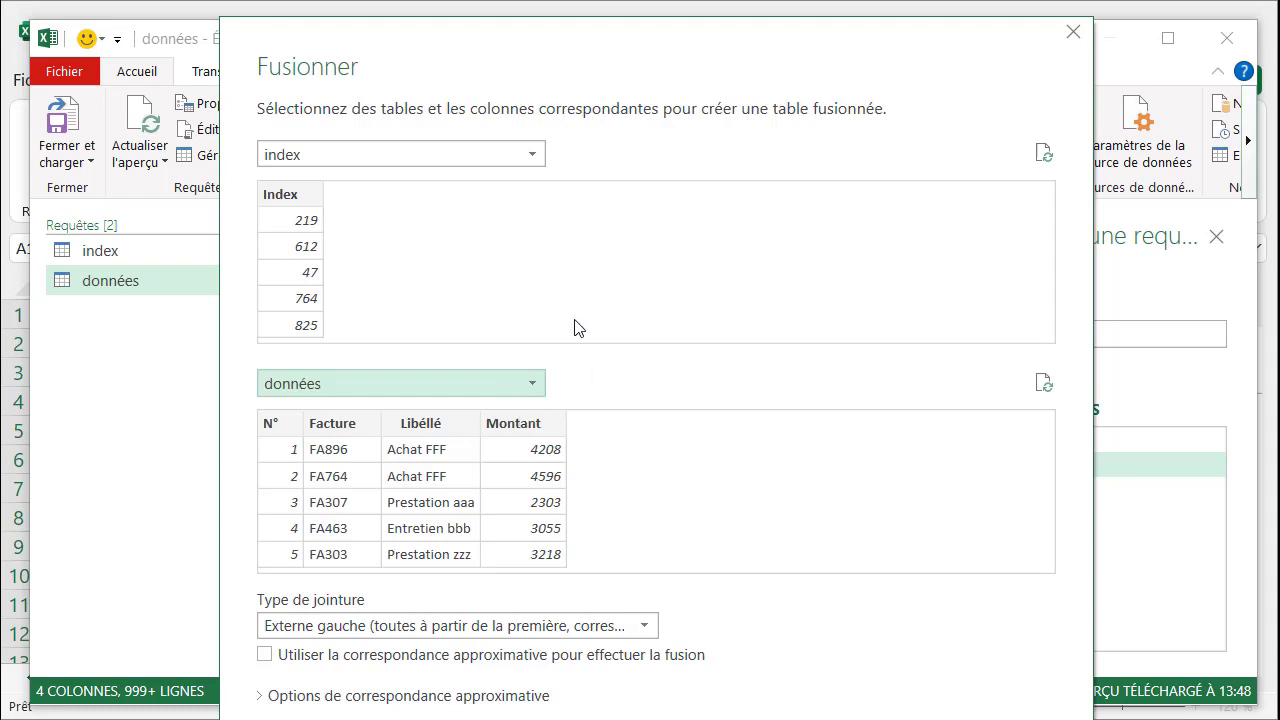
pyautogui.click(300, 205)
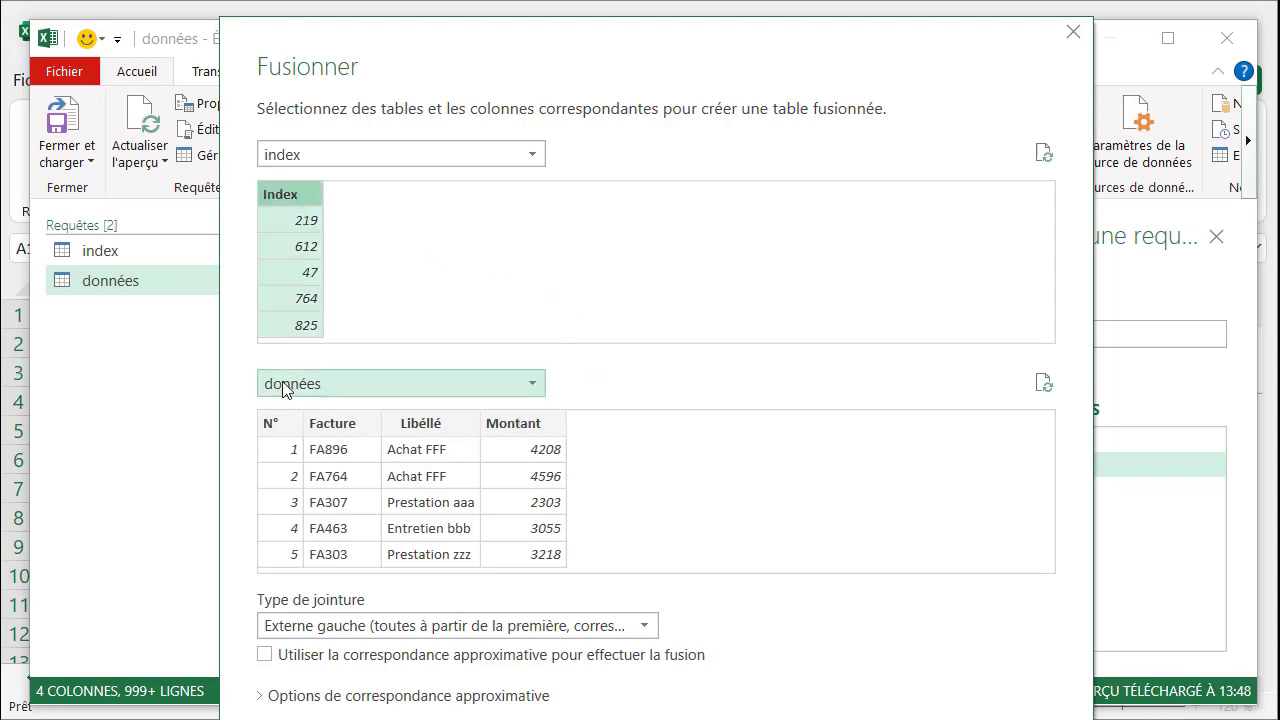
pyautogui.click(287, 428)
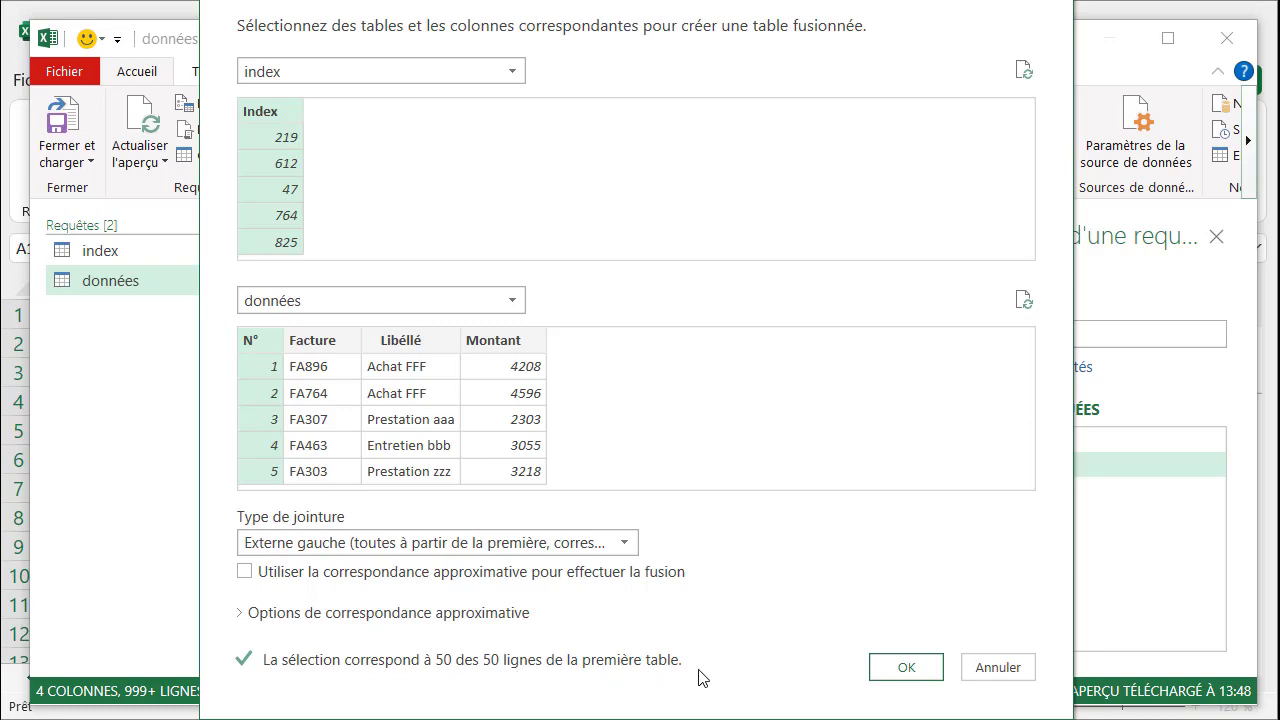
pyautogui.click(906, 668)
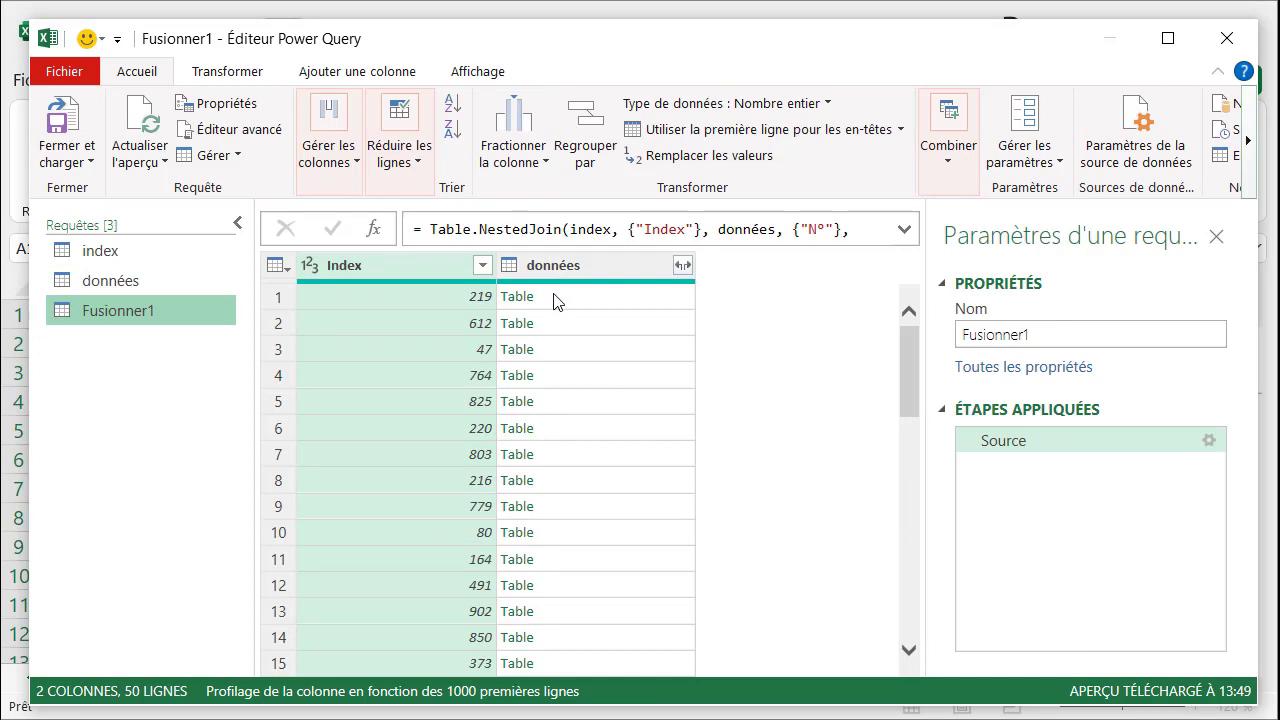
# Step: Expand all données fields in the merged query and delete the duplicate données.N° column
pyautogui.click(685, 272)
pyautogui.click(684, 268)
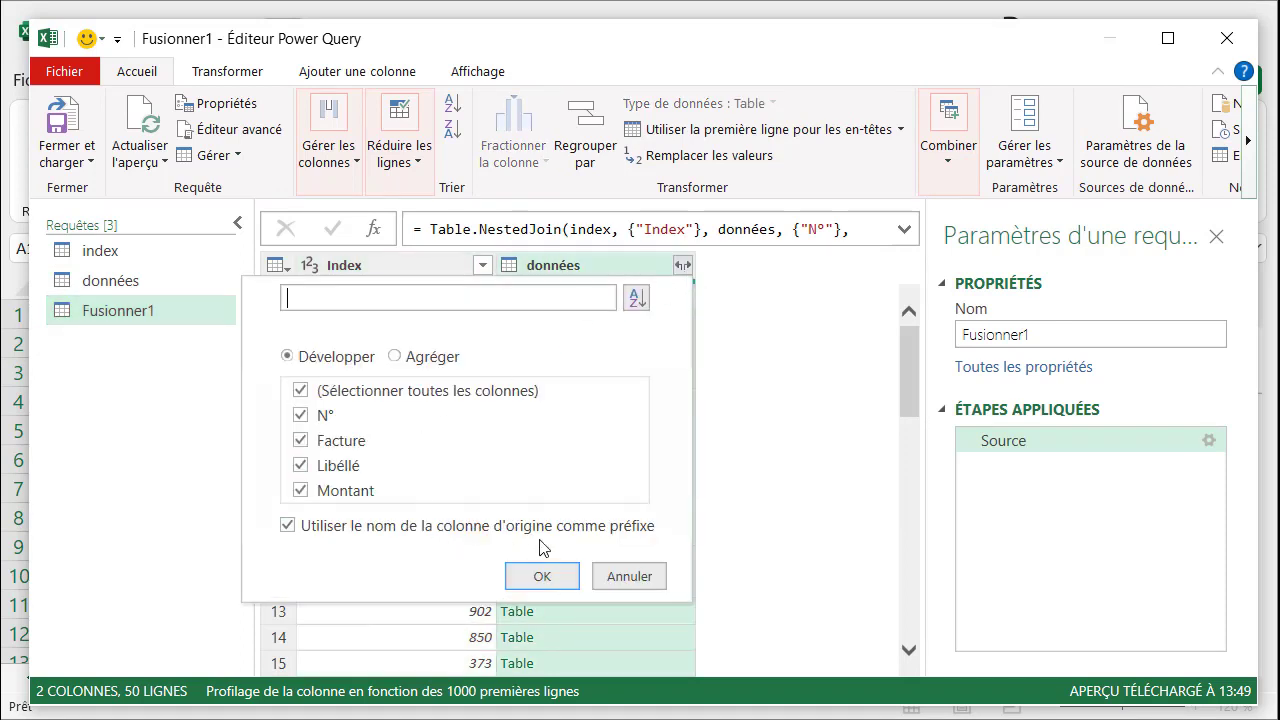
pyautogui.click(542, 577)
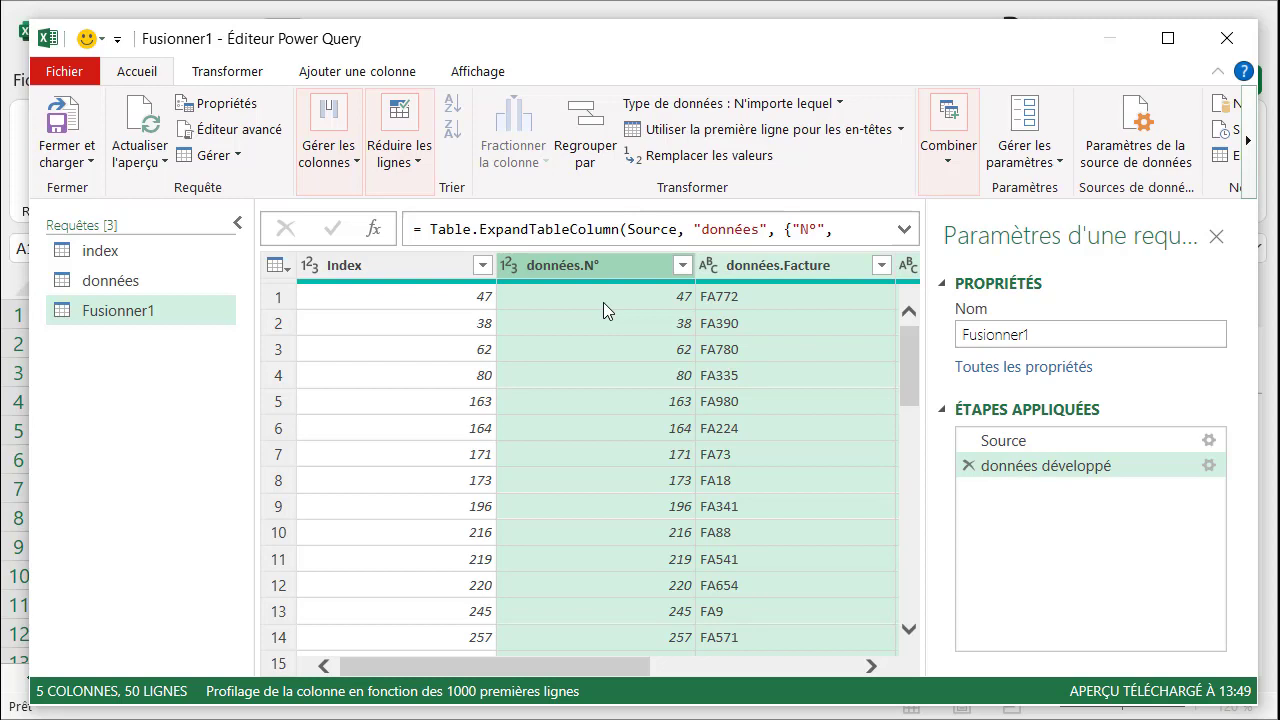
pyautogui.click(603, 267)
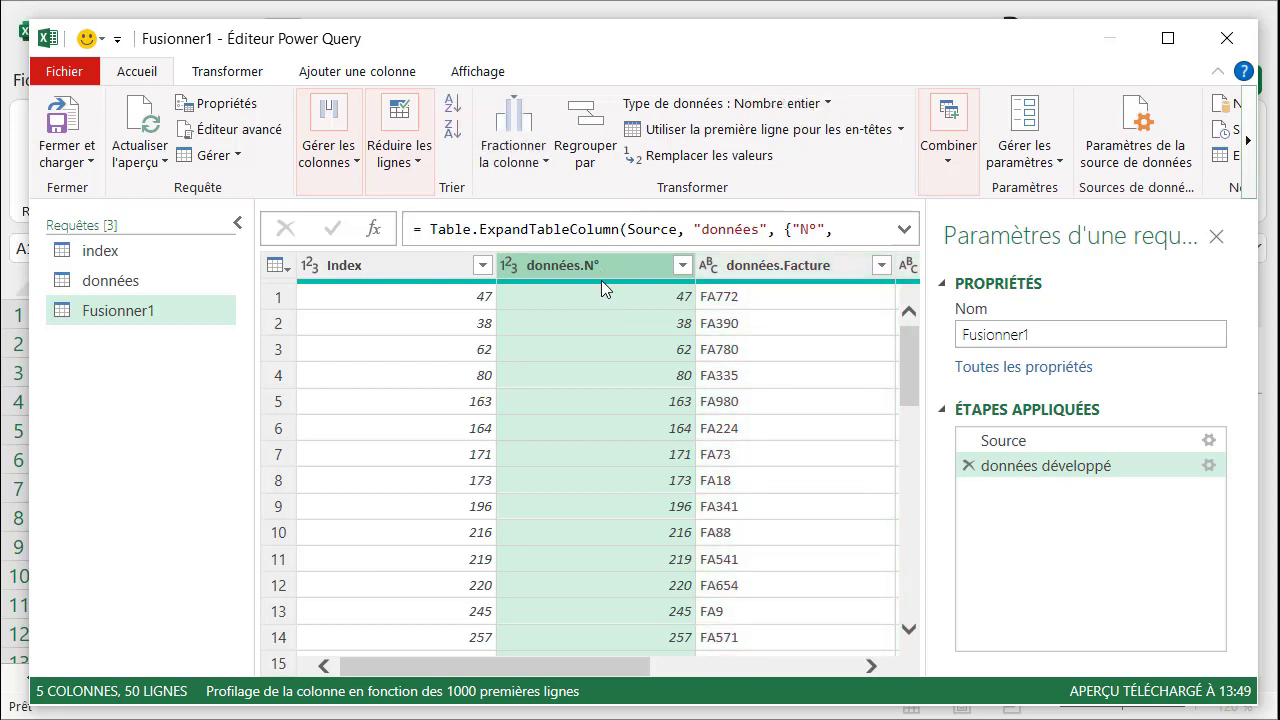
pyautogui.rightClick(600, 277)
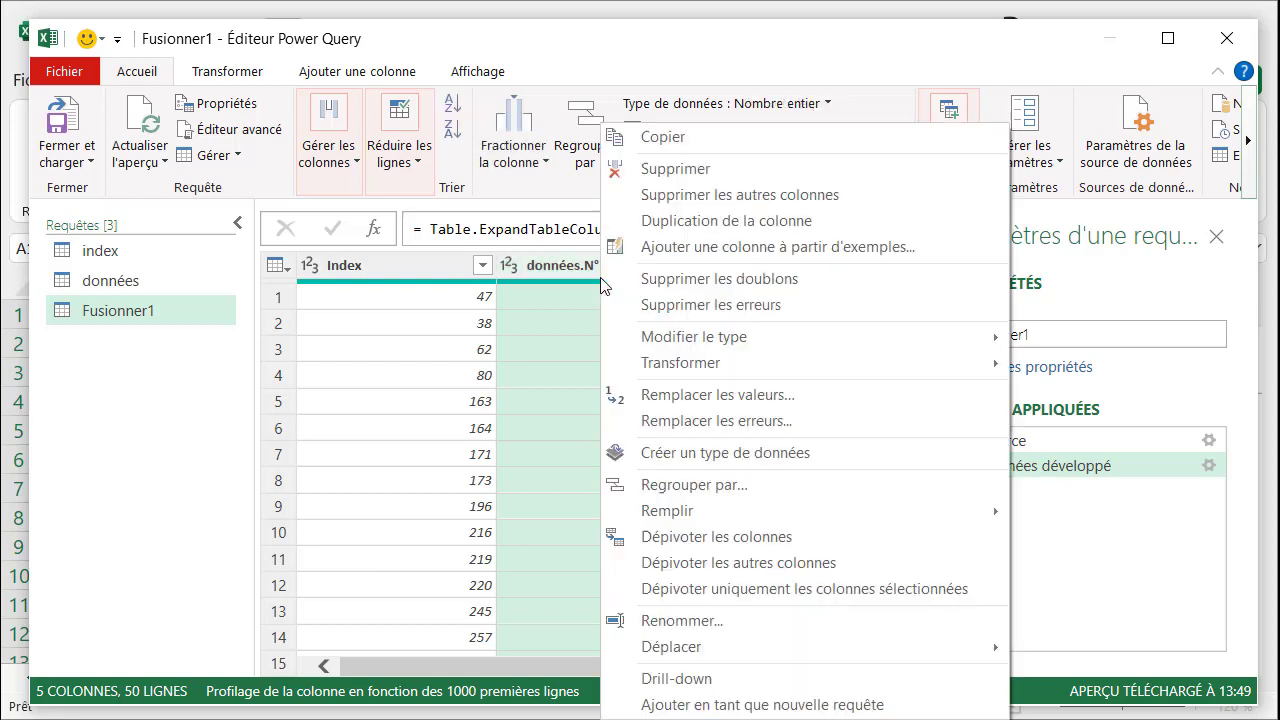
pyautogui.click(664, 169)
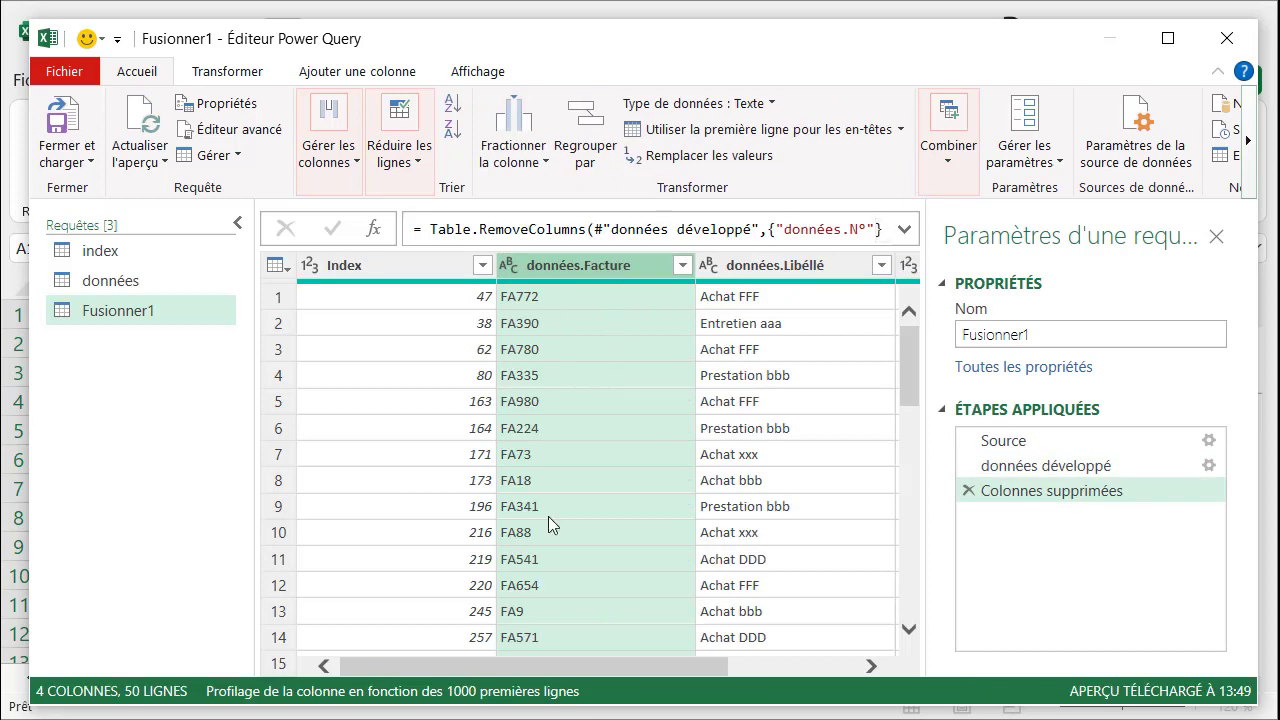
pyautogui.moveTo(578, 668)
pyautogui.mouseDown()
pyautogui.moveTo(735, 656)
pyautogui.moveTo(605, 665)
pyautogui.mouseUp()
# Step: Rename the merged query from Fusionner1 to echantillon
pyautogui.click(1046, 337)
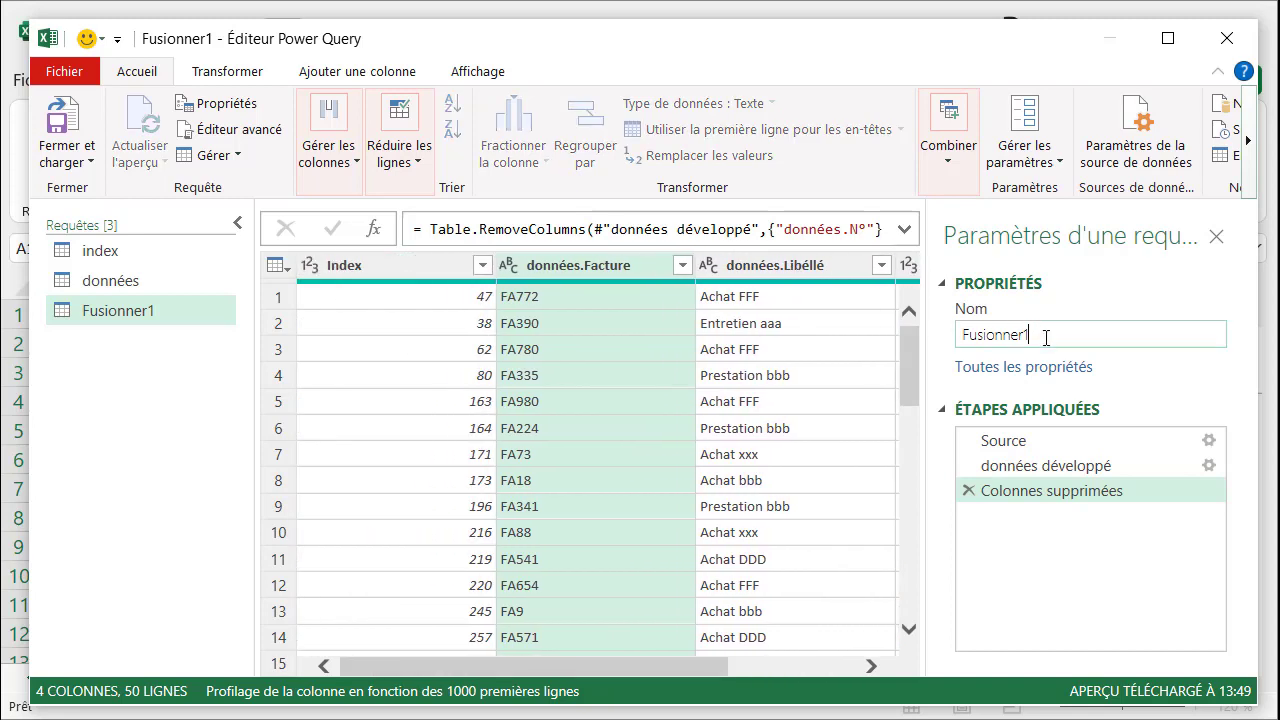
pyautogui.doubleClick(1046, 337)
pyautogui.write('echantillon')
pyautogui.press('Return')
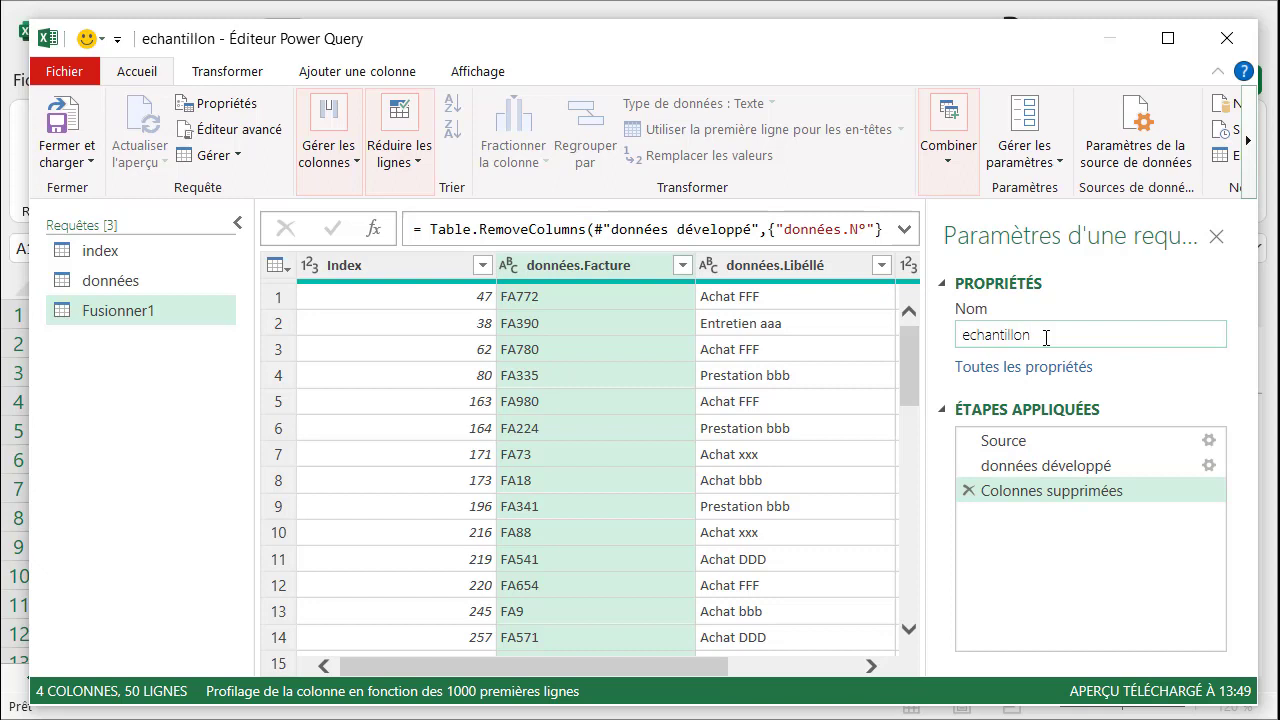
# Step: Use Fermer et charger to place echantillon as a 50-row table on a new sheet
pyautogui.click(90, 163)
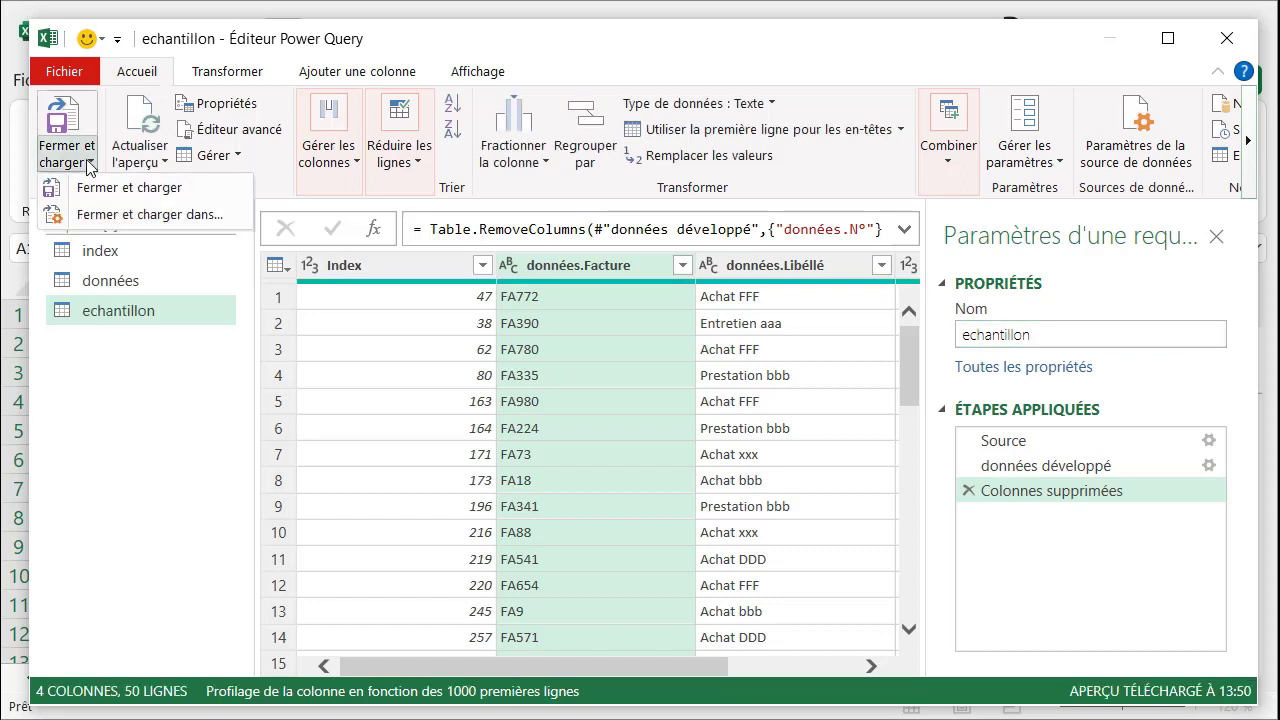
pyautogui.click(88, 190)
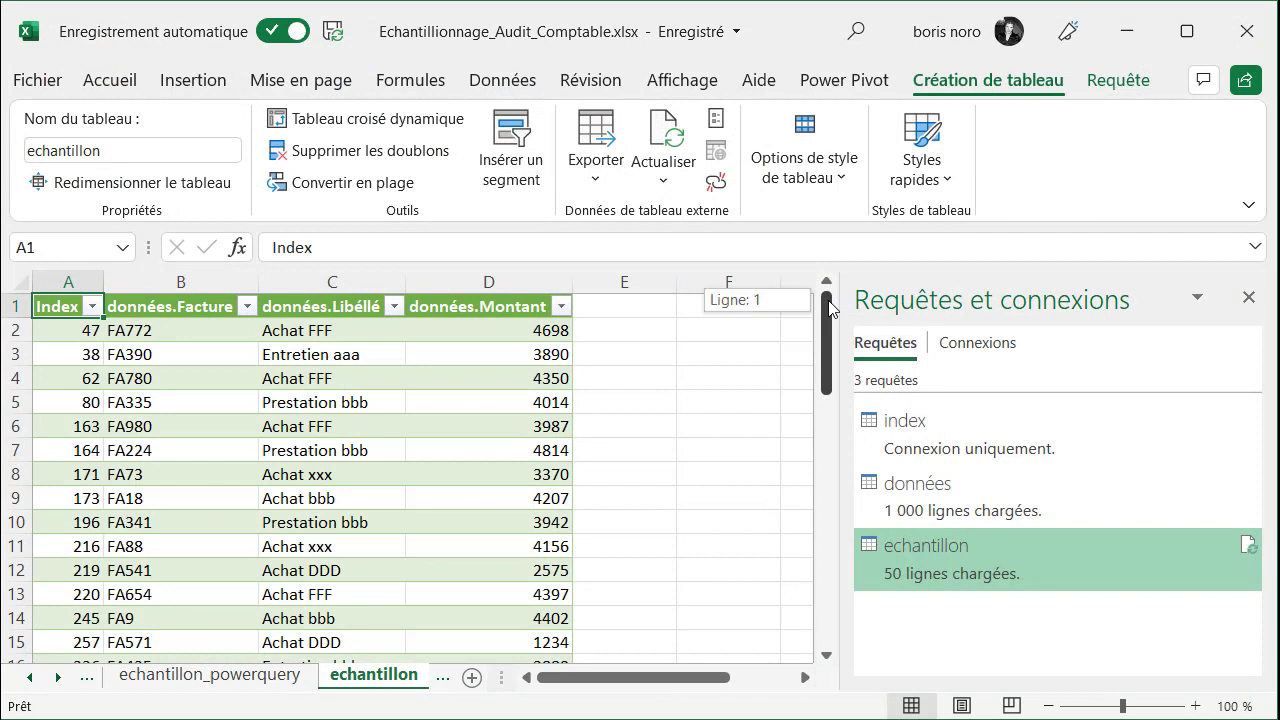
pyautogui.moveTo(829, 309); pyautogui.dragTo(829, 462)
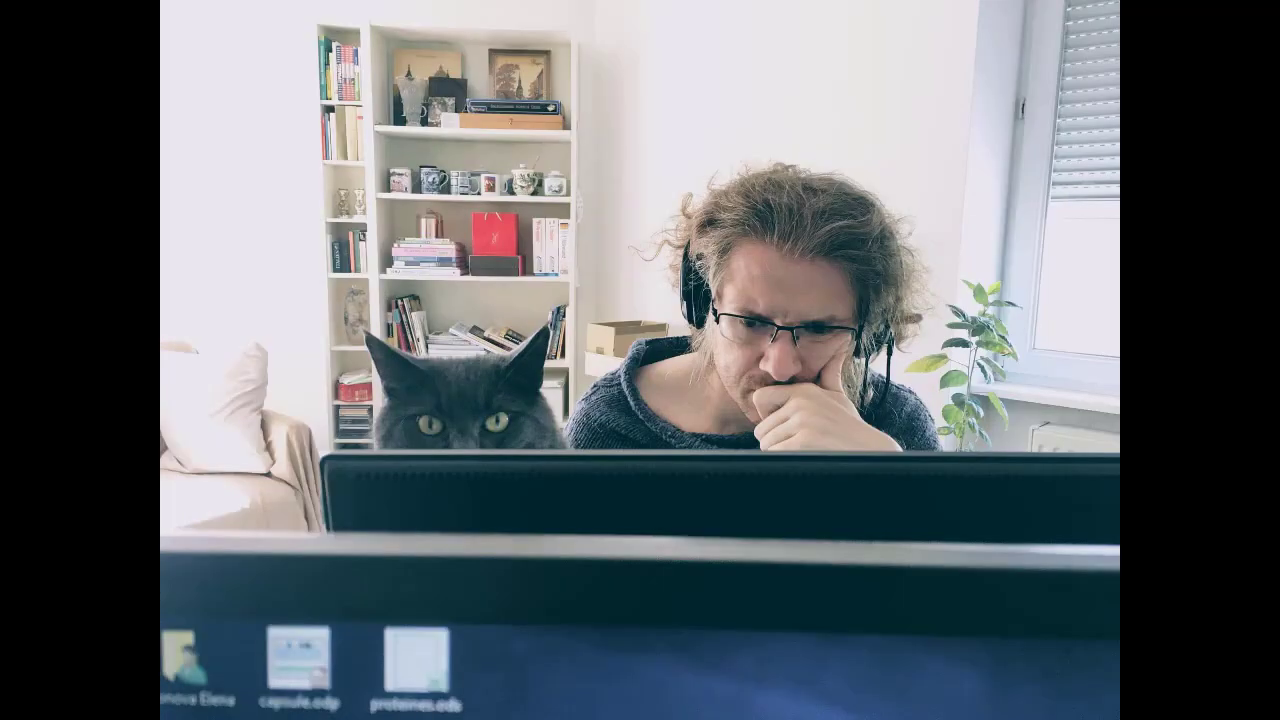